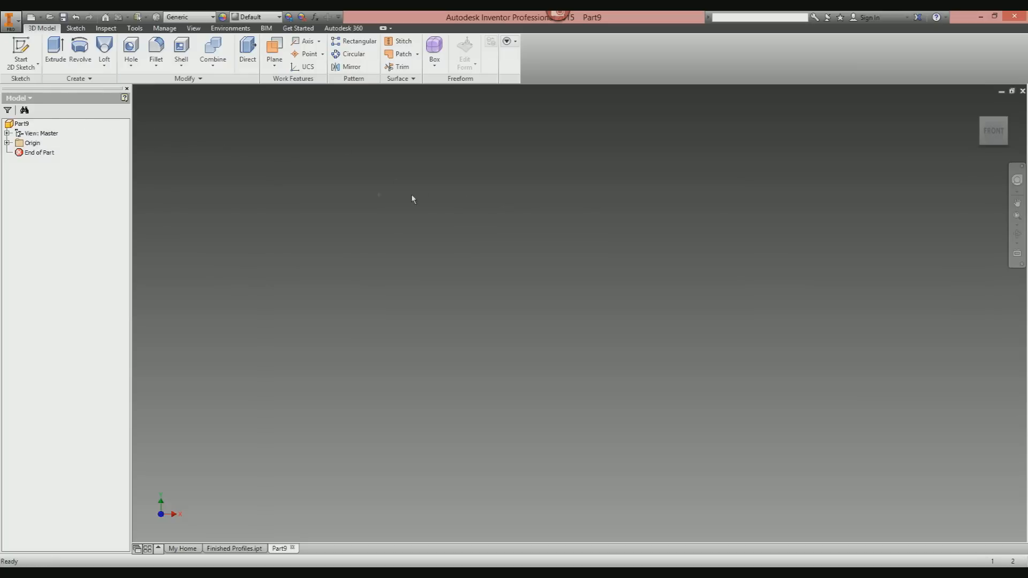
- Start a 2D sketch on the XY plane
left_click(29, 74)
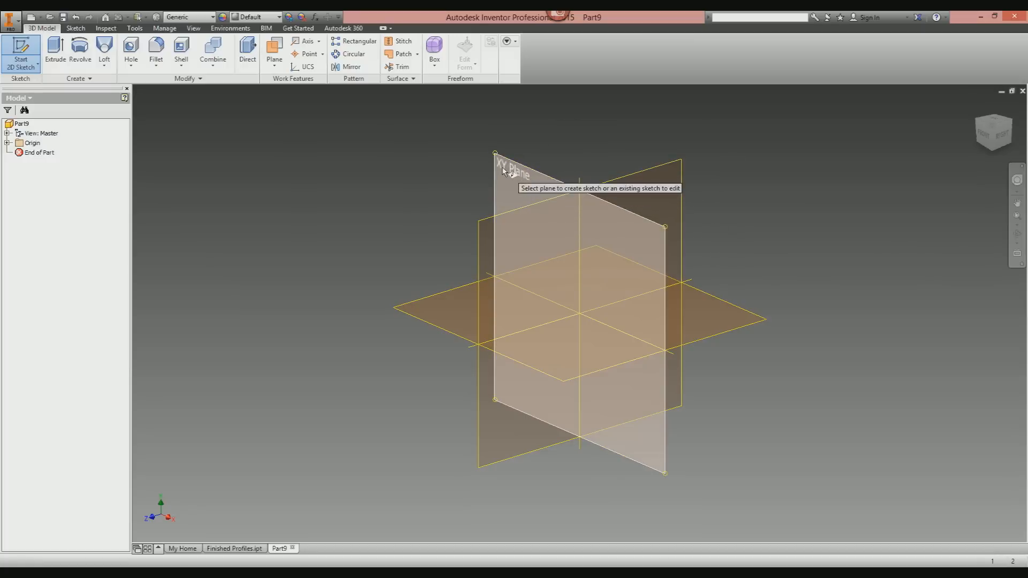
left_click(8, 143)
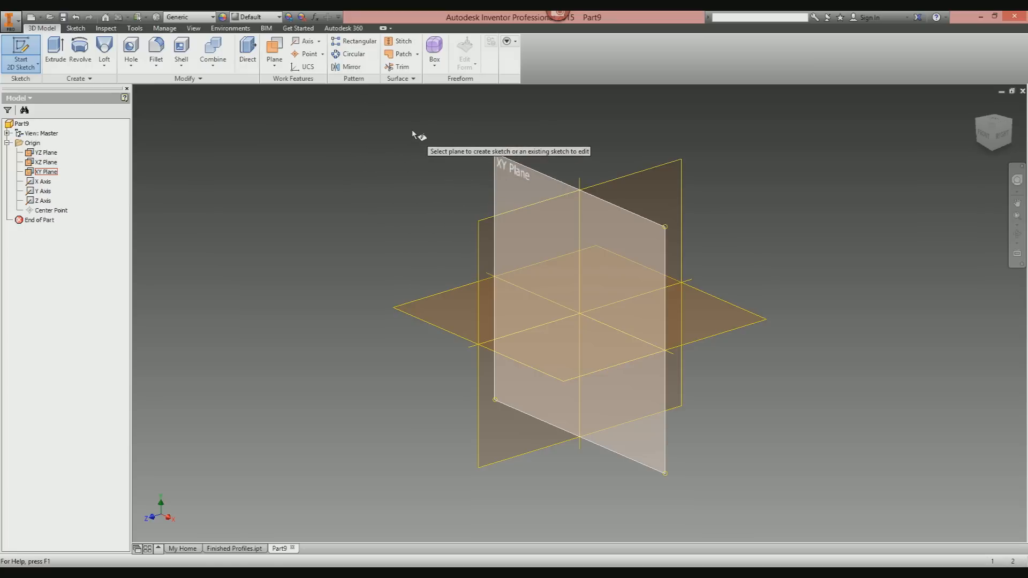
left_click(536, 173)
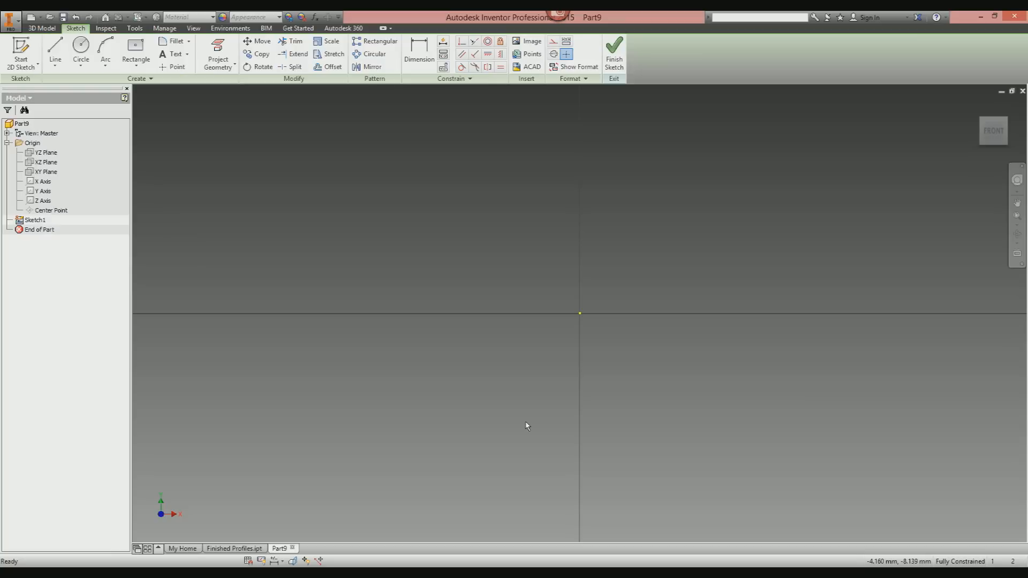
- Draw a closed interpolation spline through five points around the sketch origin
left_click(52, 69)
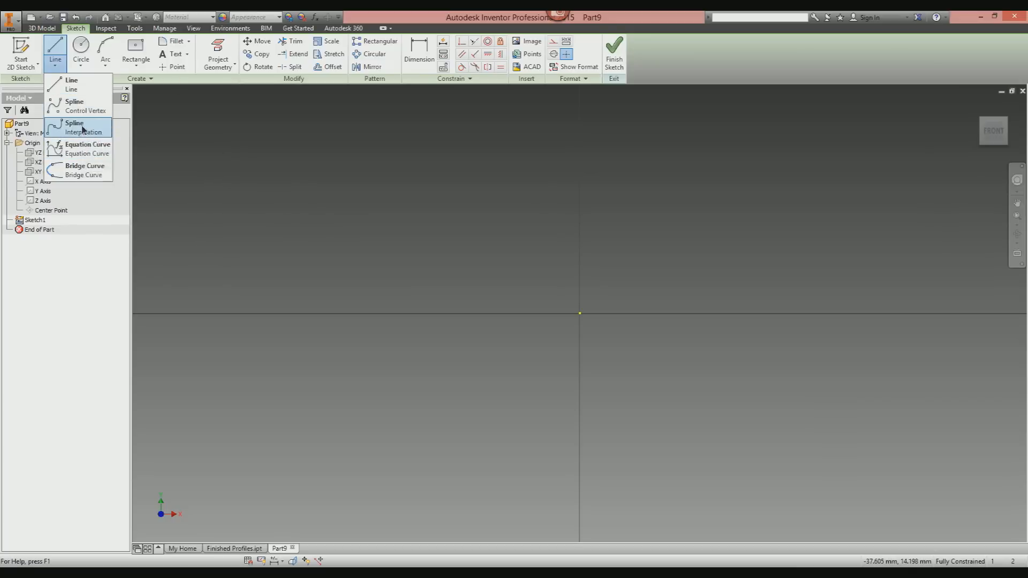
left_click(82, 129)
left_click(413, 204)
left_click(590, 145)
left_click(756, 207)
left_click(696, 442)
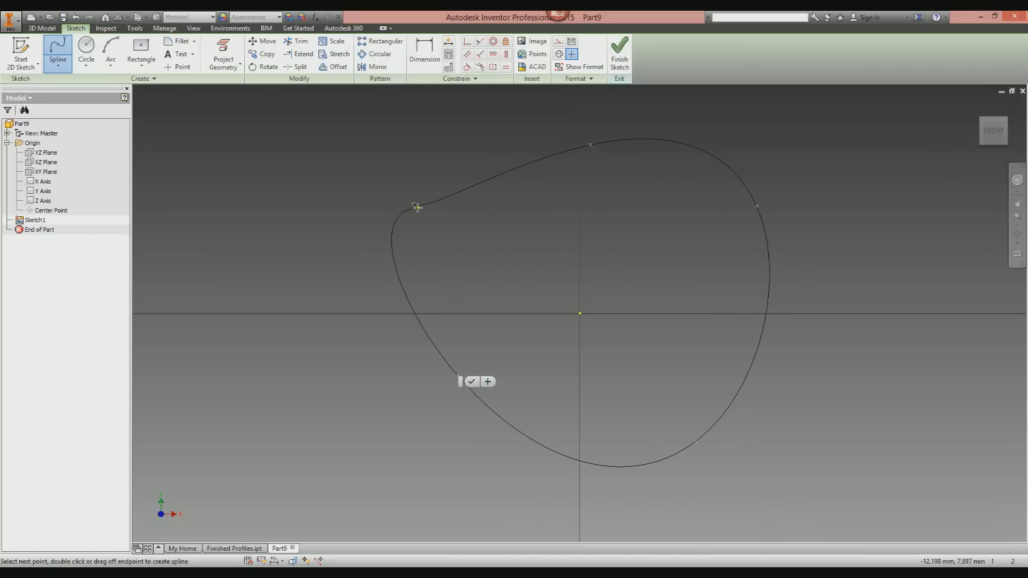
left_click(414, 204)
right_click(598, 185)
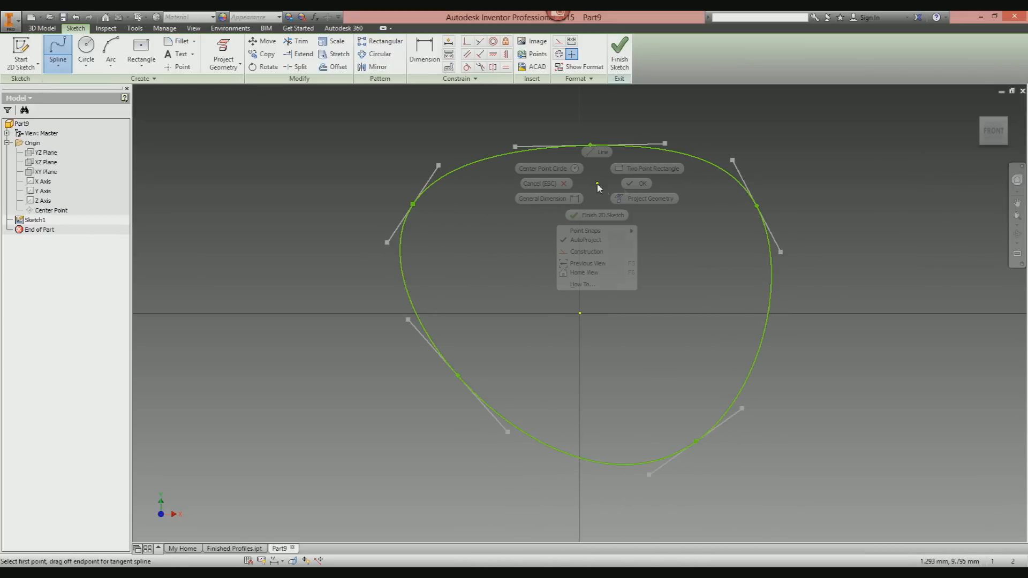
left_click(637, 184)
- Reshape the closed spline by moving its fit points, and delete the whole curve
left_click_drag(413, 205, 413, 228)
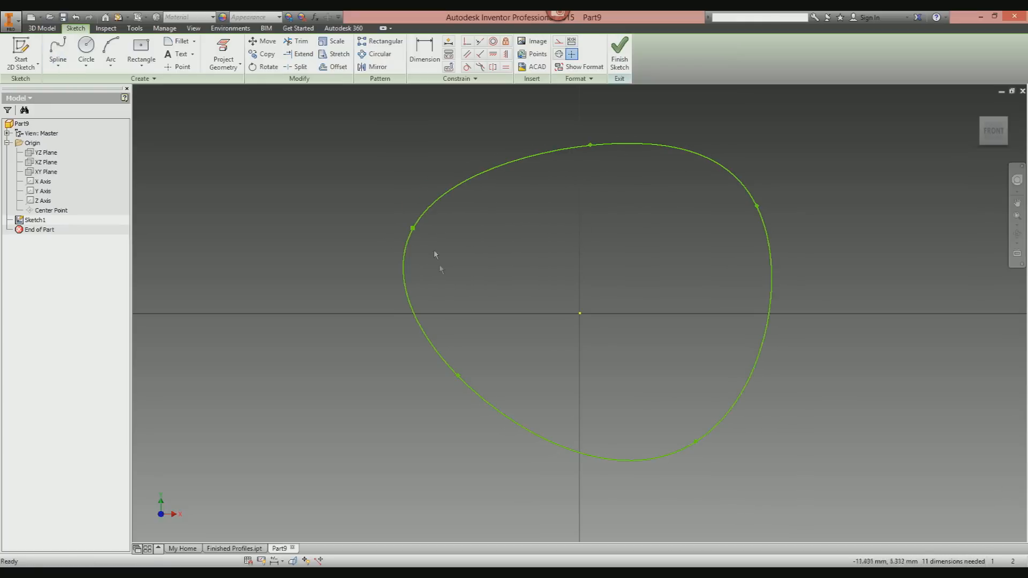
left_click_drag(457, 375, 405, 434)
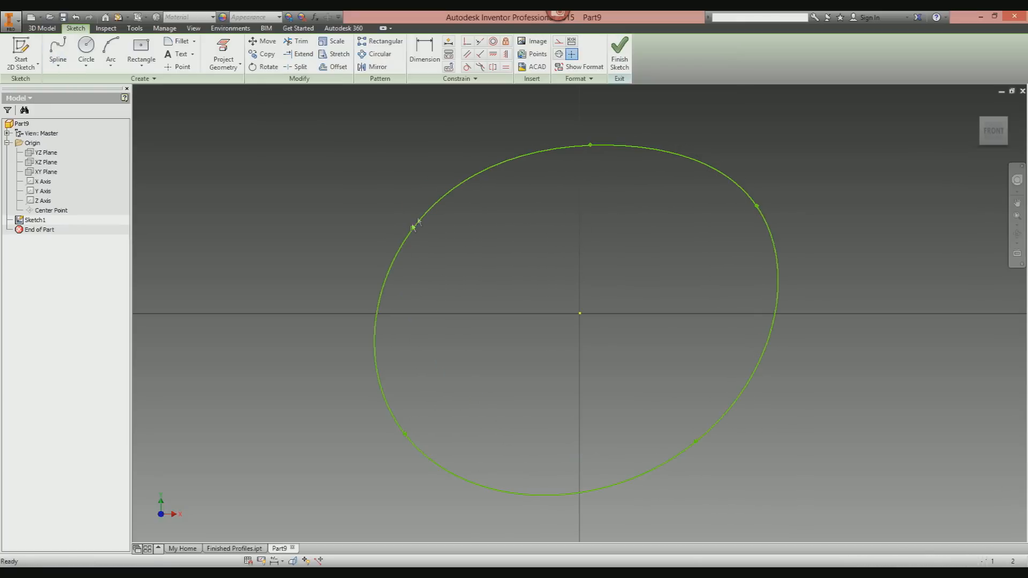
left_click_drag(591, 145, 577, 158)
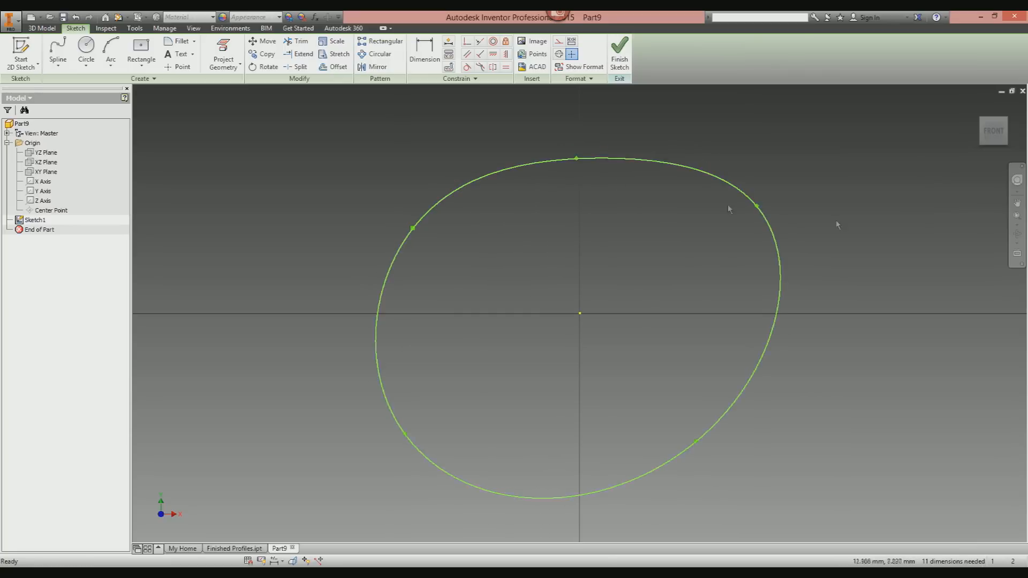
left_click_drag(758, 207, 763, 232)
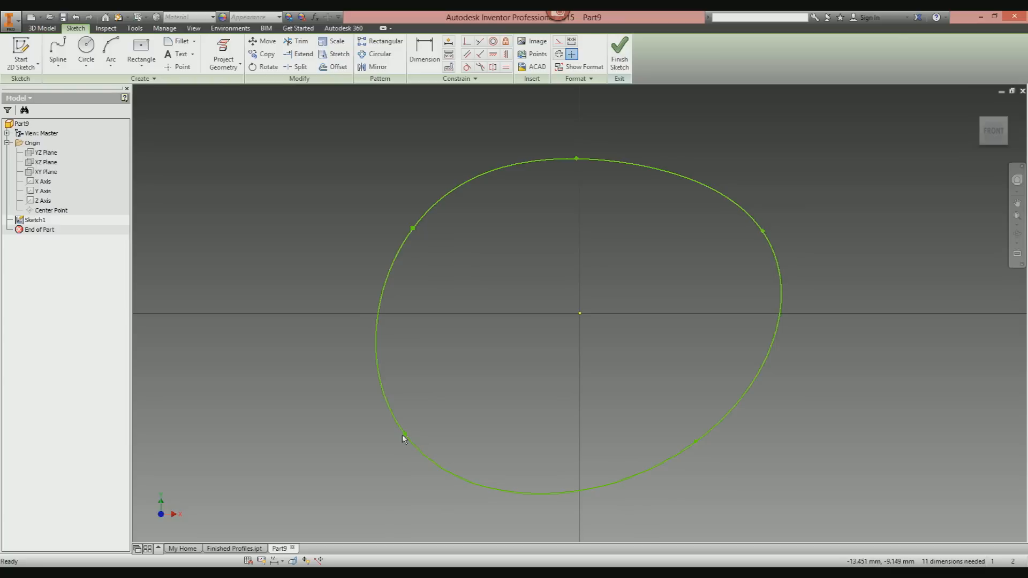
left_click_drag(406, 438, 580, 499)
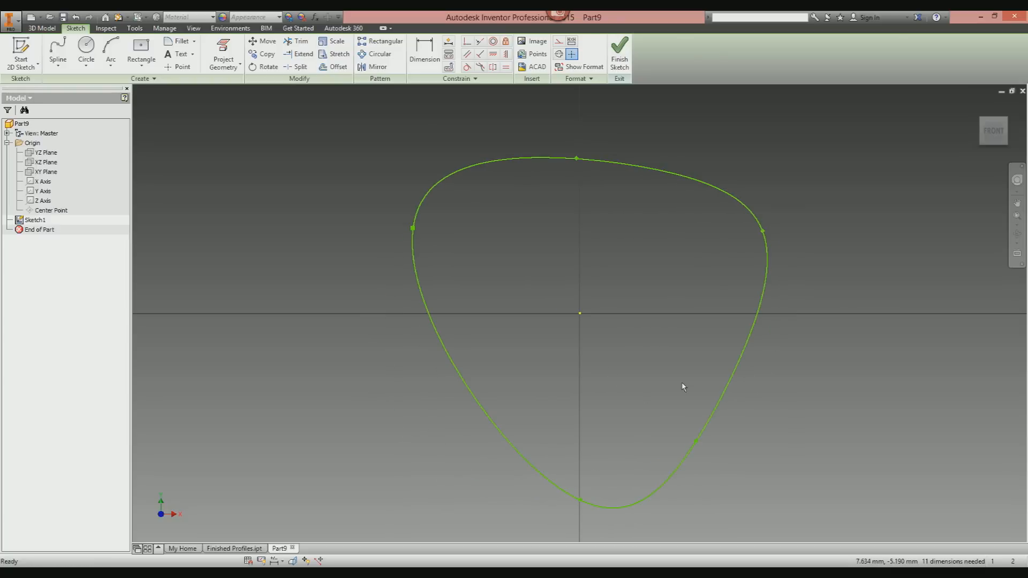
left_click_drag(834, 393, 705, 209)
key("Delete")
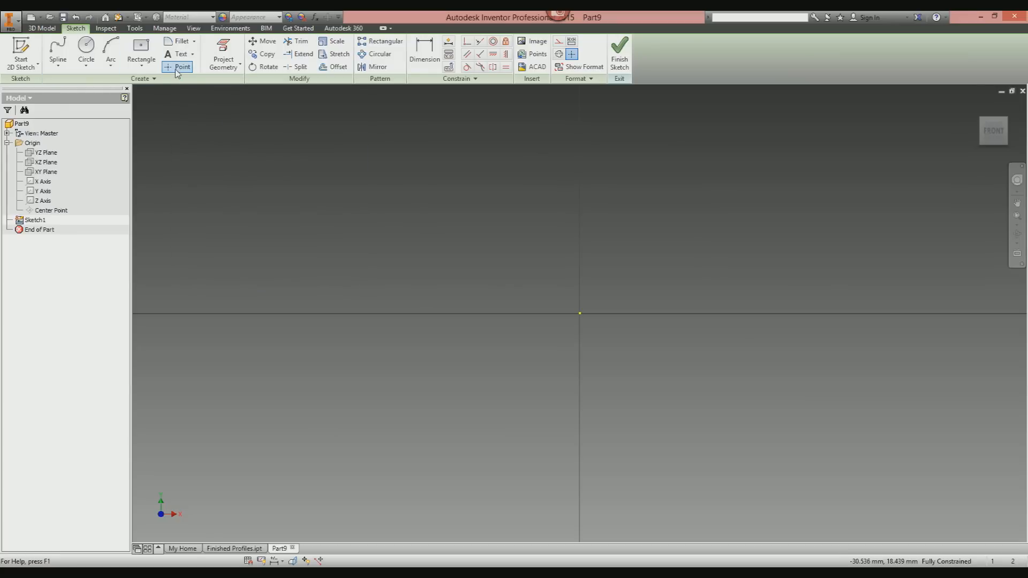
- Place four sketch points: one above the origin, one below it, and one on either side above the horizontal axis
left_click(177, 69)
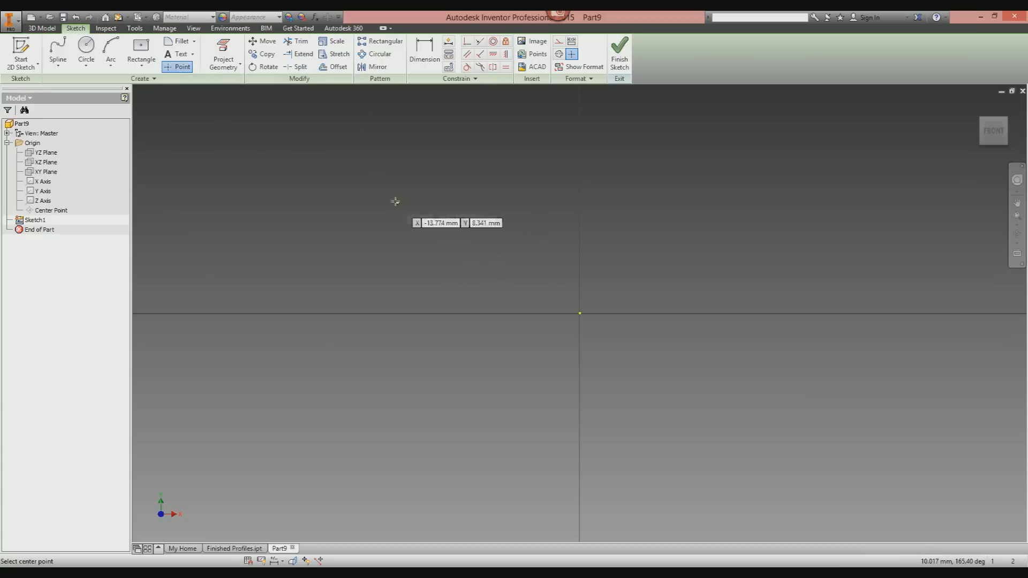
left_click(425, 224)
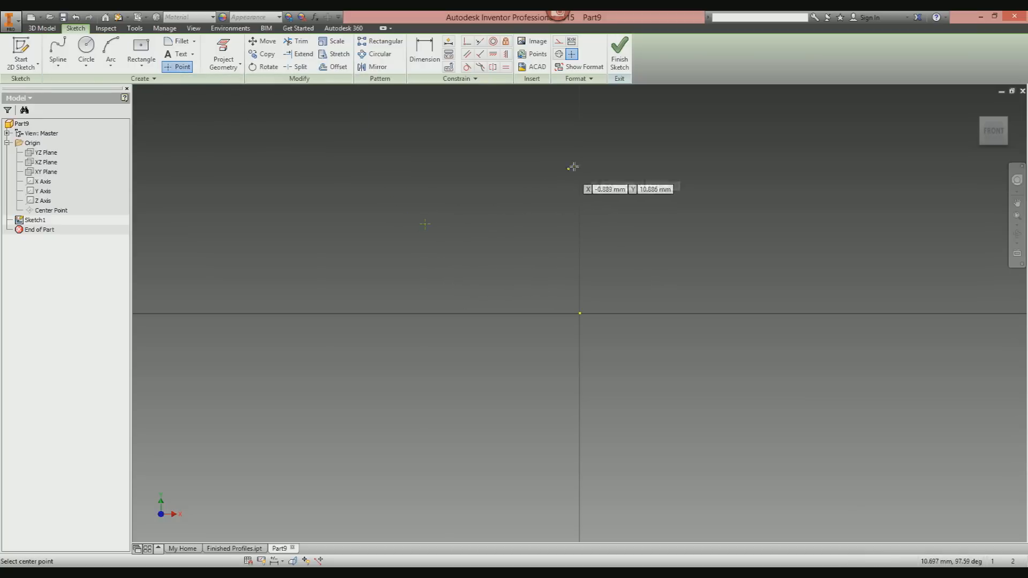
left_click(578, 163)
left_click(741, 230)
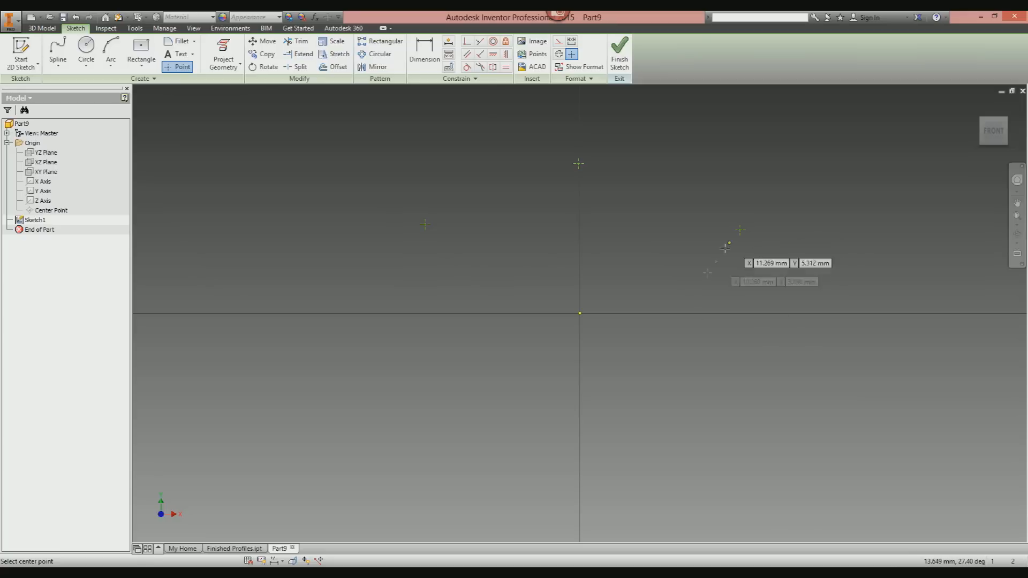
left_click(579, 476)
right_click(621, 423)
left_click(621, 395)
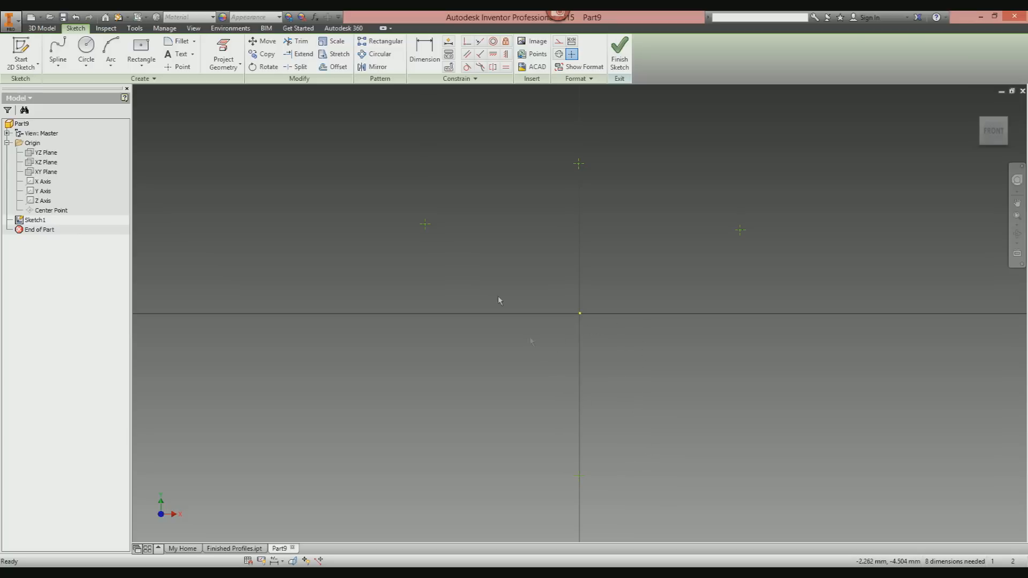
- Move the two side points inward to freely chosen positions
left_click_drag(425, 224, 441, 254)
mouse_move(740, 231)
left_mouse_down()
mouse_move(724, 235)
mouse_move(745, 251)
mouse_move(723, 235)
mouse_move(724, 261)
left_mouse_up()
mouse_move(693, 262)
left_mouse_down()
mouse_move(719, 278)
mouse_move(711, 226)
mouse_move(699, 252)
left_mouse_up()
mouse_move(440, 231)
left_mouse_down()
mouse_move(471, 262)
mouse_move(452, 230)
left_mouse_up()
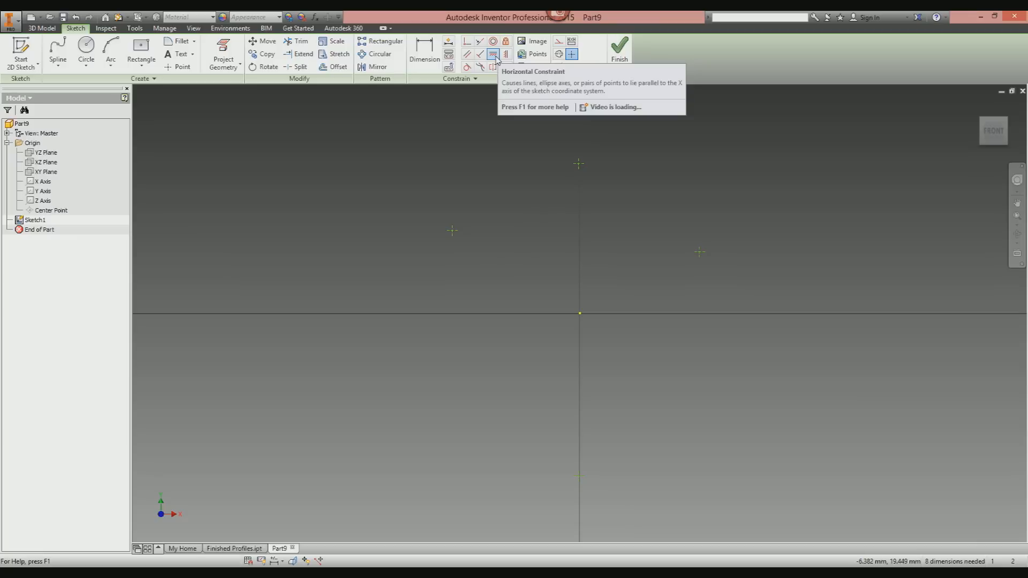
- Align the two side points with a Horizontal constraint and test it by moving the left point
left_click(495, 56)
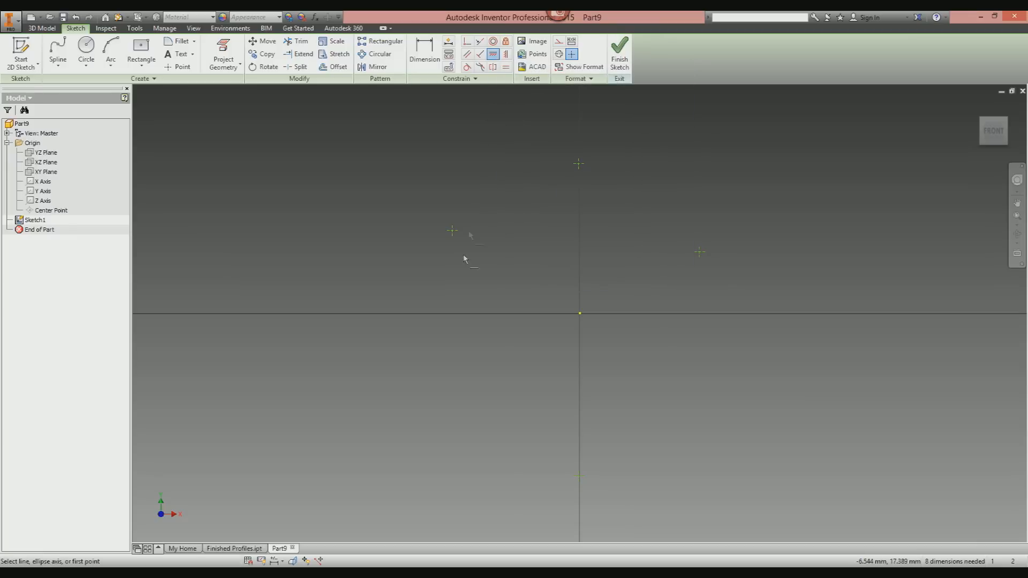
left_click(452, 230)
left_click(700, 253)
mouse_move(453, 252)
left_mouse_down()
mouse_move(436, 268)
mouse_move(426, 259)
mouse_move(467, 245)
left_mouse_up()
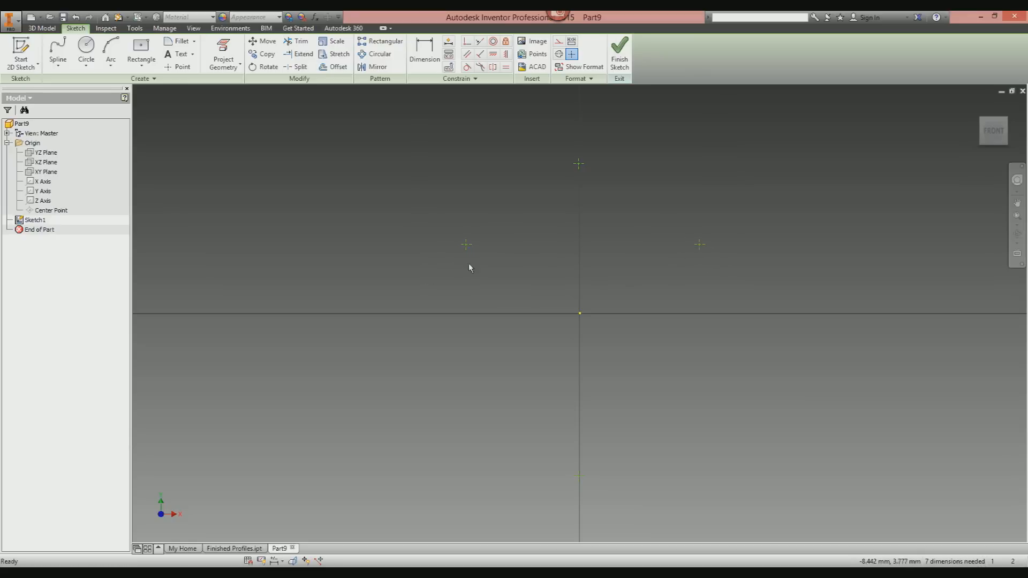
- Align the upper and lower points with a Vertical constraint and test it by moving the upper point sideways
left_click(505, 54)
left_click(579, 164)
left_click(579, 476)
right_click(609, 170)
left_click(578, 166)
left_click_drag(555, 171, 606, 172)
- Apply a Vertical constraint between the upper point and the sketch origin
left_click(506, 54)
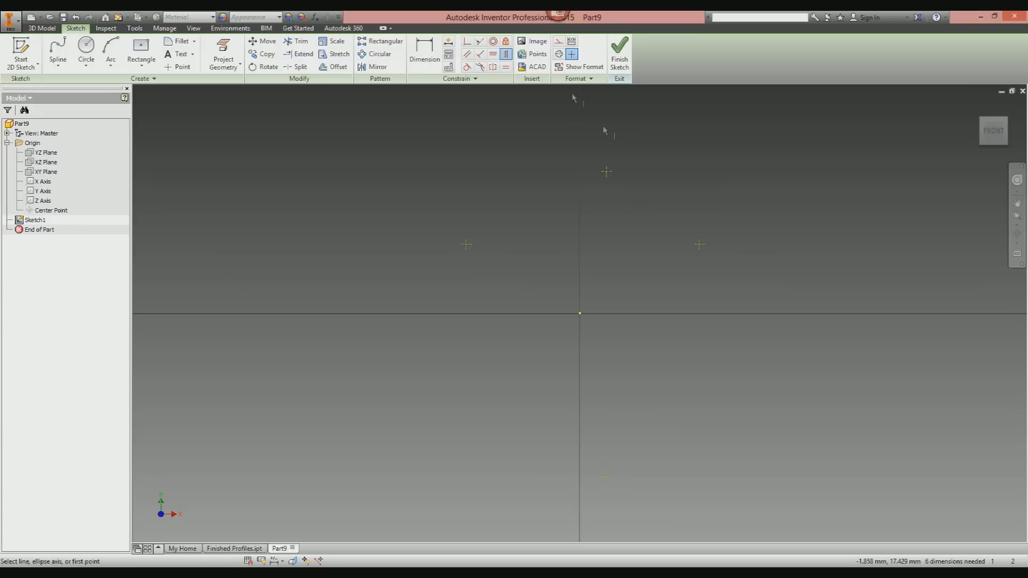
left_click(607, 173)
left_click(580, 315)
right_click(620, 307)
left_click(613, 360)
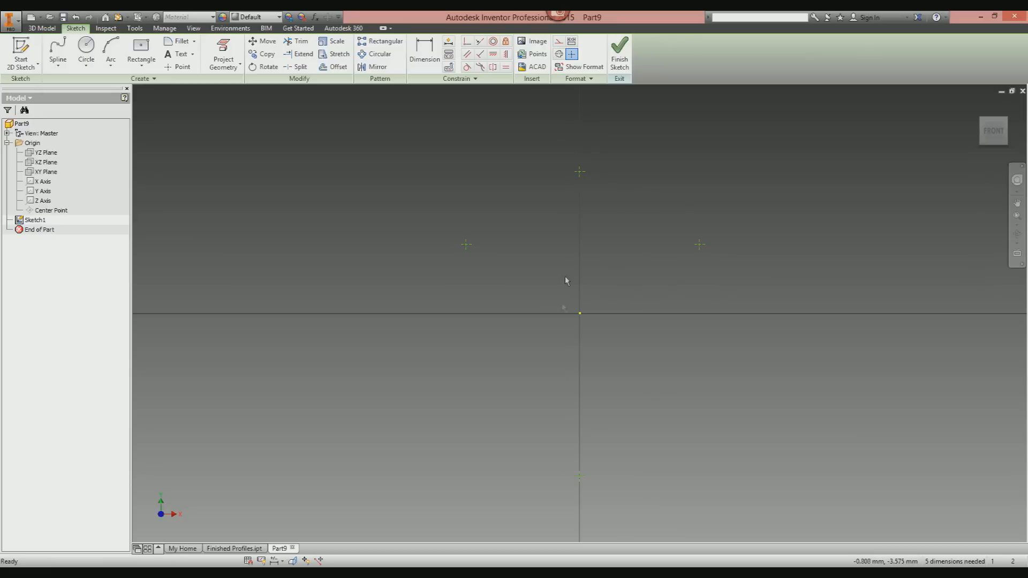
mouse_move(466, 245)
left_mouse_down()
mouse_move(448, 262)
mouse_move(480, 268)
left_mouse_up()
left_click_drag(486, 264, 479, 271)
left_click(425, 51)
left_click(478, 271)
left_click(579, 314)
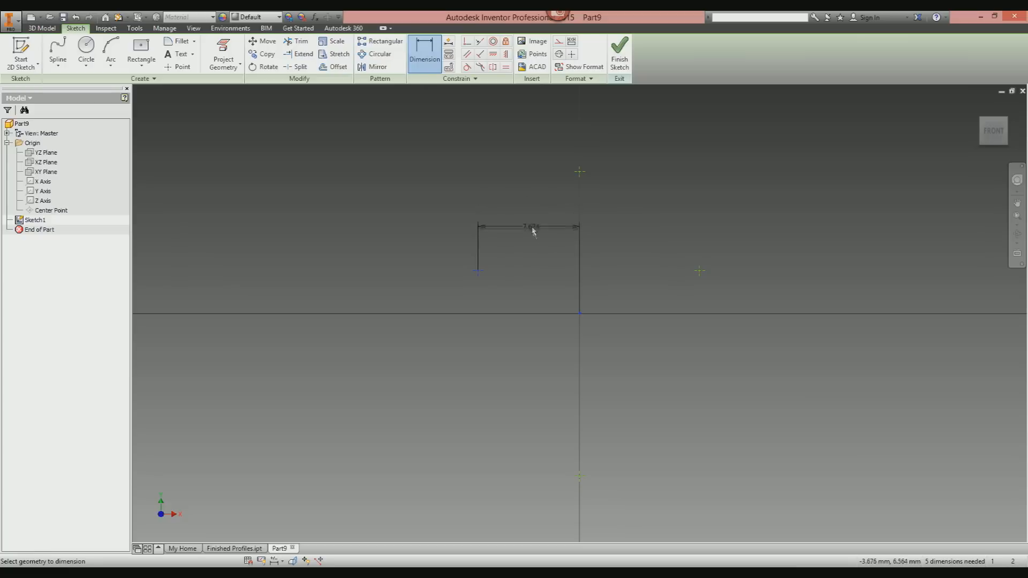
key("Escape")
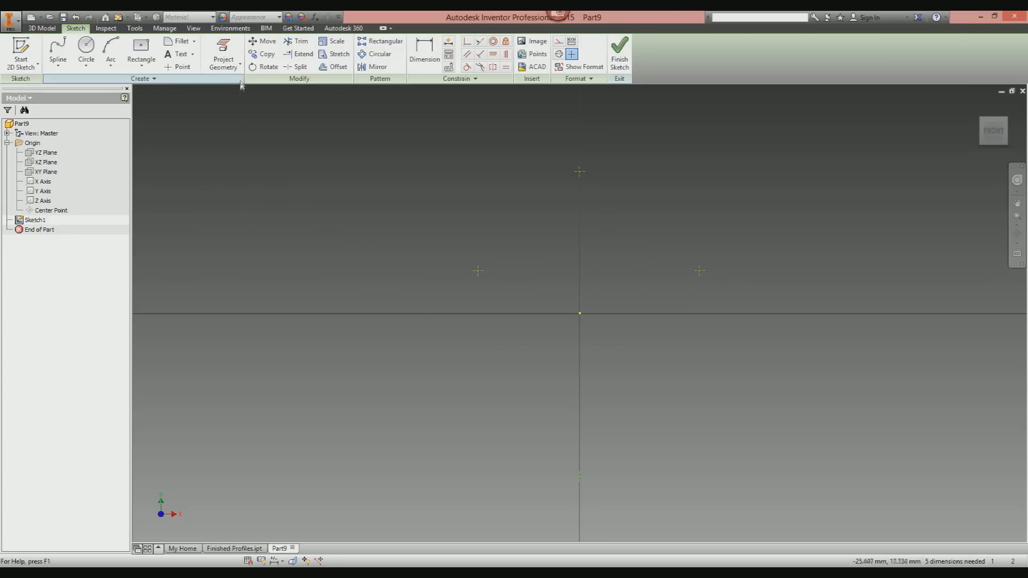
- Project the origin's Y and X axes into the sketch
left_click(223, 53)
left_click(42, 190)
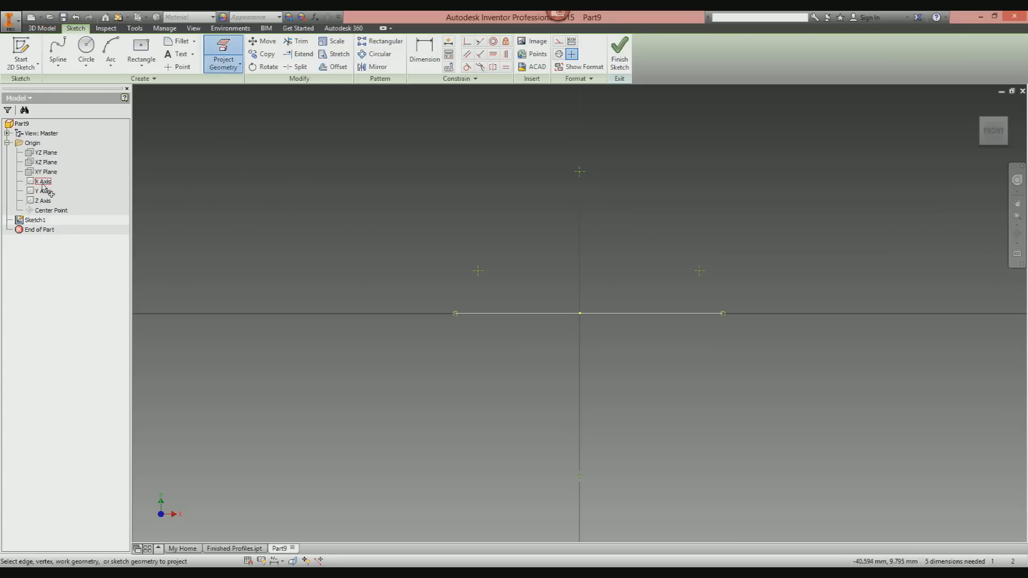
left_click(43, 181)
right_click(337, 242)
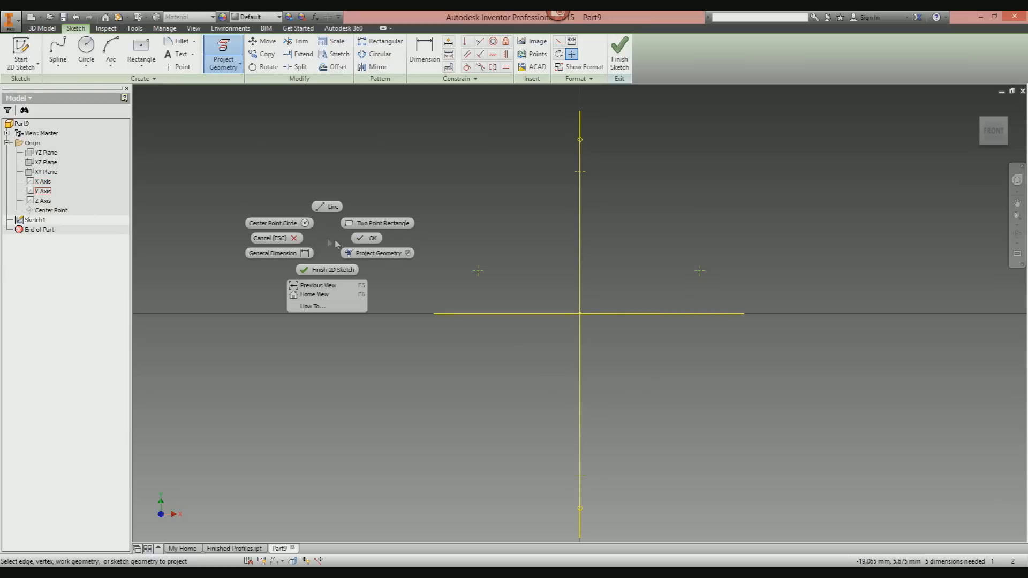
left_click(368, 245)
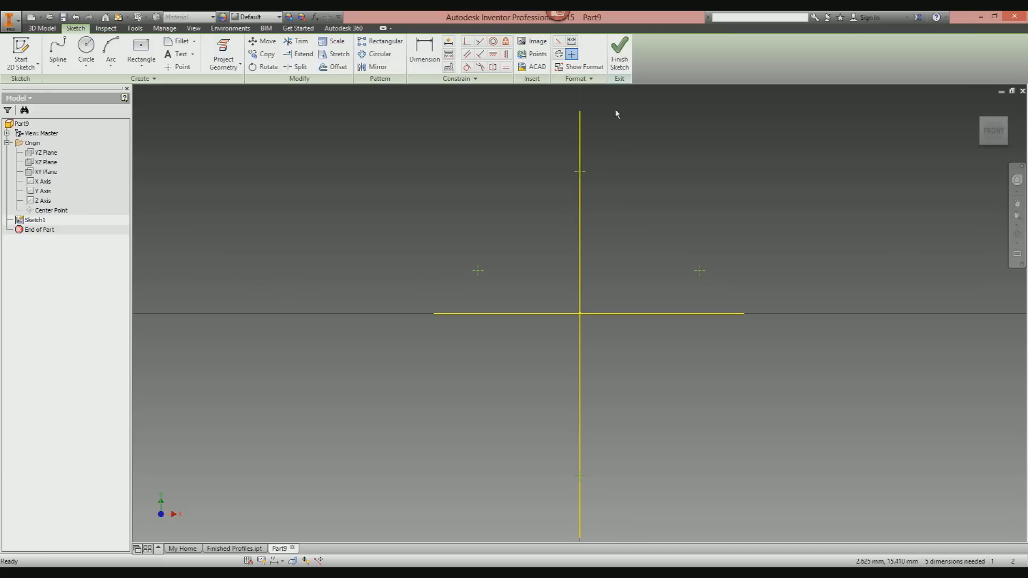
- Convert both projected axes to construction lines
left_click(580, 322)
left_click(671, 328)
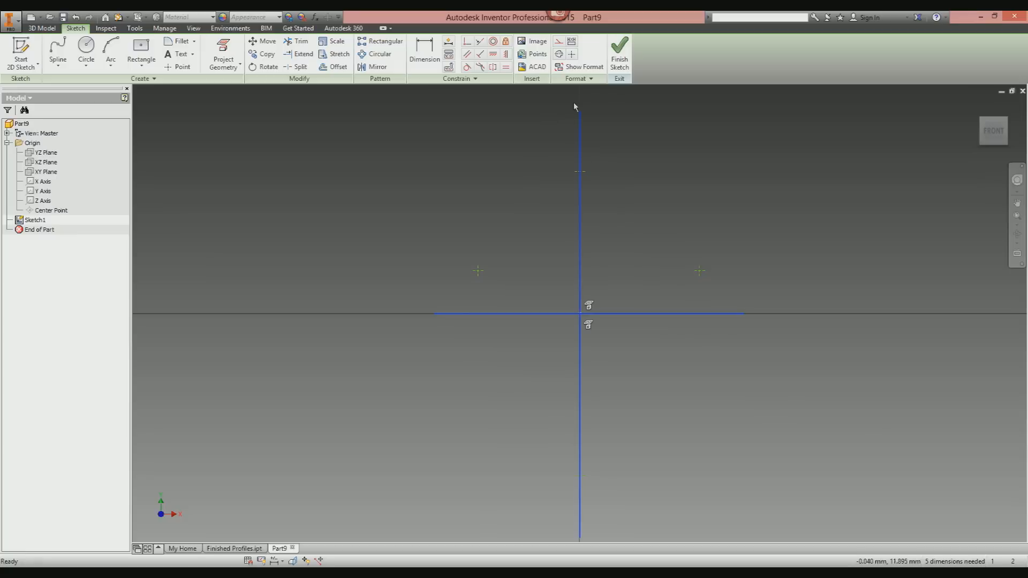
left_click(572, 54)
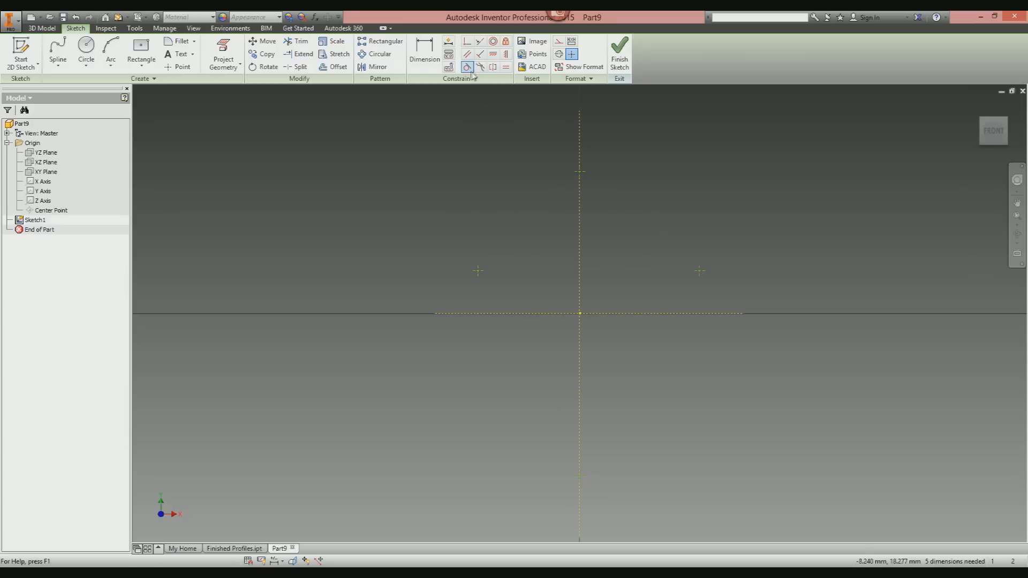
- Make the two side points symmetric about the vertical axis and test it by moving the left point
left_click(494, 68)
left_click(478, 271)
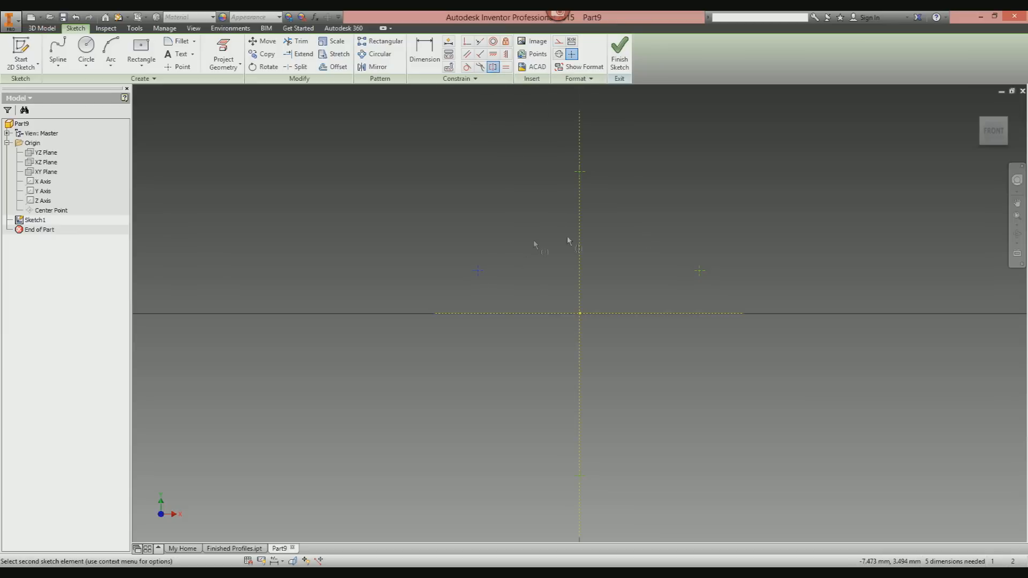
left_click(700, 271)
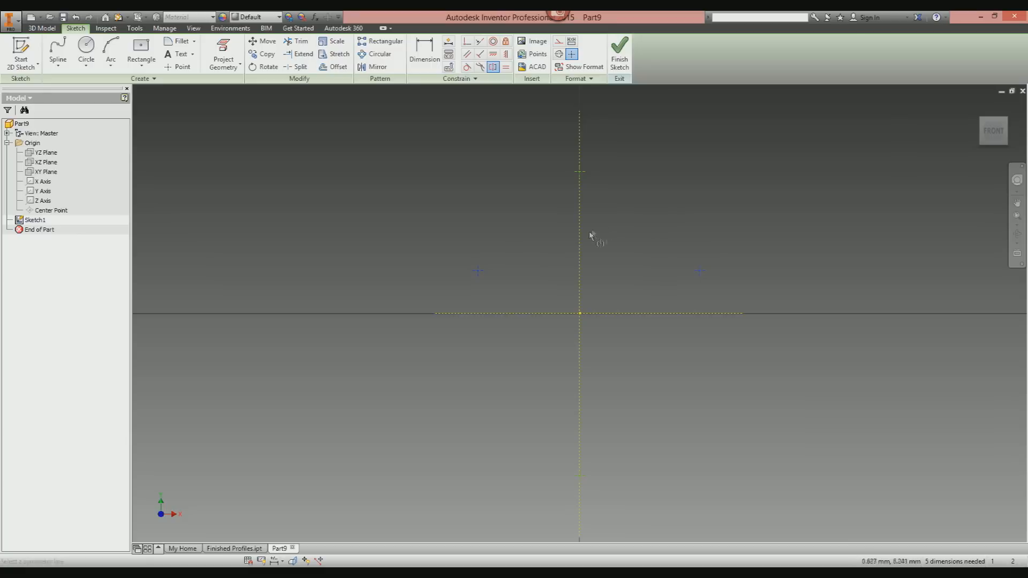
left_click(580, 246)
right_click(634, 234)
left_click(667, 231)
mouse_move(481, 273)
left_mouse_down()
mouse_move(486, 243)
mouse_move(476, 248)
left_mouse_up()
- Make the upper and lower points symmetric about the horizontal axis and test the constraint by moving the lower point
left_click(493, 67)
left_click(583, 172)
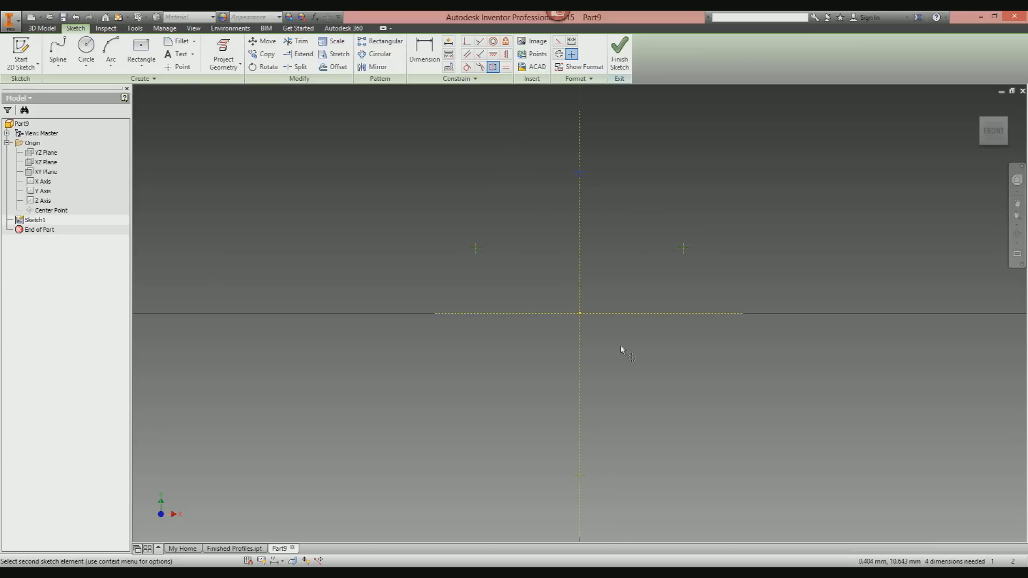
left_click(585, 477)
left_click(670, 314)
right_click(650, 369)
left_click(691, 364)
mouse_move(587, 479)
left_mouse_down()
mouse_move(602, 417)
mouse_move(602, 468)
mouse_move(609, 484)
mouse_move(614, 444)
mouse_move(617, 477)
left_mouse_up()
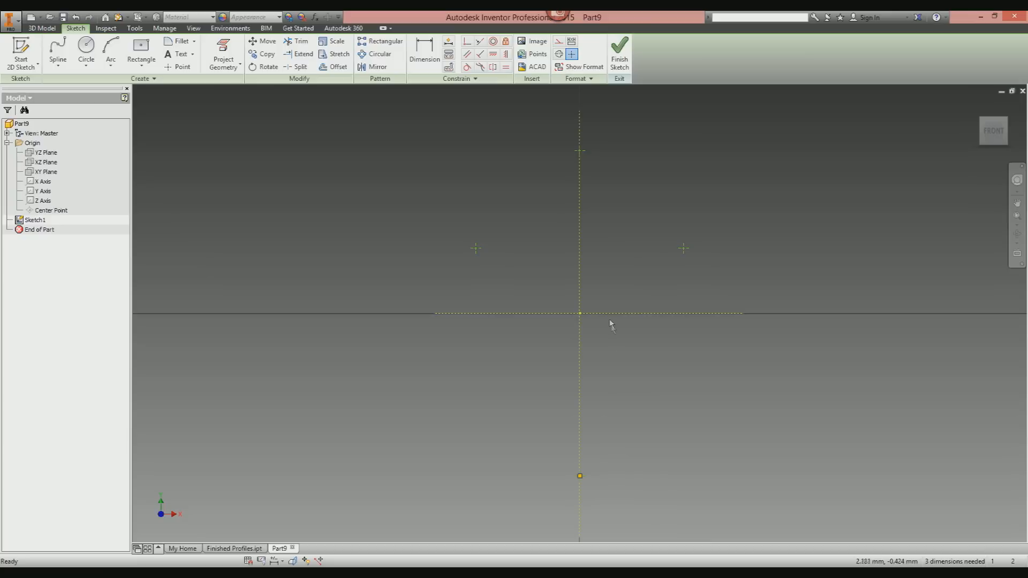
- Spread the two side points farther apart and dimension the horizontal distance between them as 25 mm
left_click_drag(477, 248, 472, 227)
mouse_move(473, 227)
left_mouse_down()
mouse_move(452, 223)
mouse_move(449, 209)
left_mouse_up()
left_click(418, 51)
left_click(449, 210)
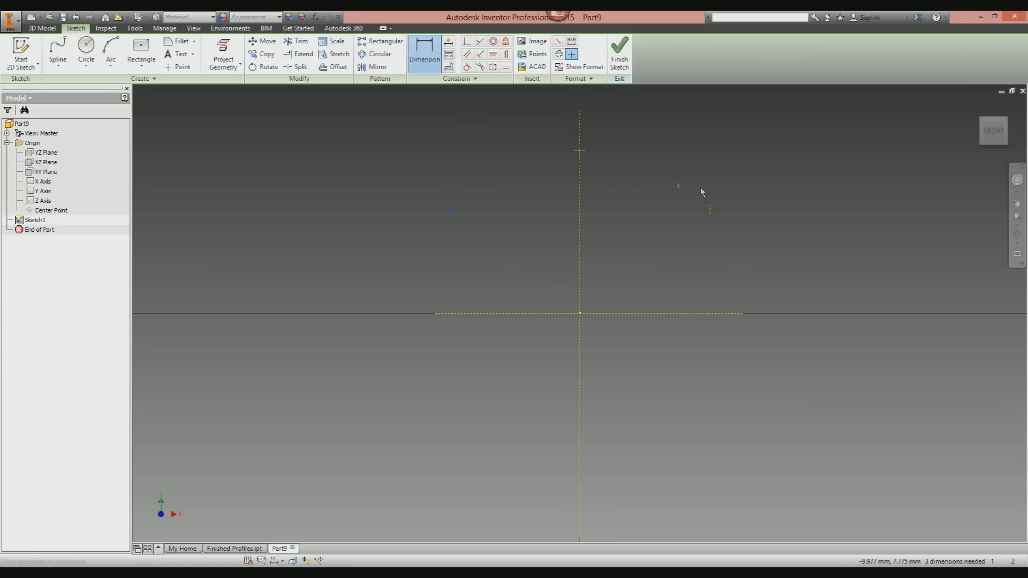
left_click(711, 209)
middle_click_drag(580, 128, 599, 224)
left_click(613, 177)
type("25")
key("Return")
- Dimension the vertical distance between the upper and lower points as 30 mm
scroll(666, 176, "down", 3)
middle_click_drag(648, 246, 642, 135)
left_click(625, 366)
left_click(743, 353)
type("30")
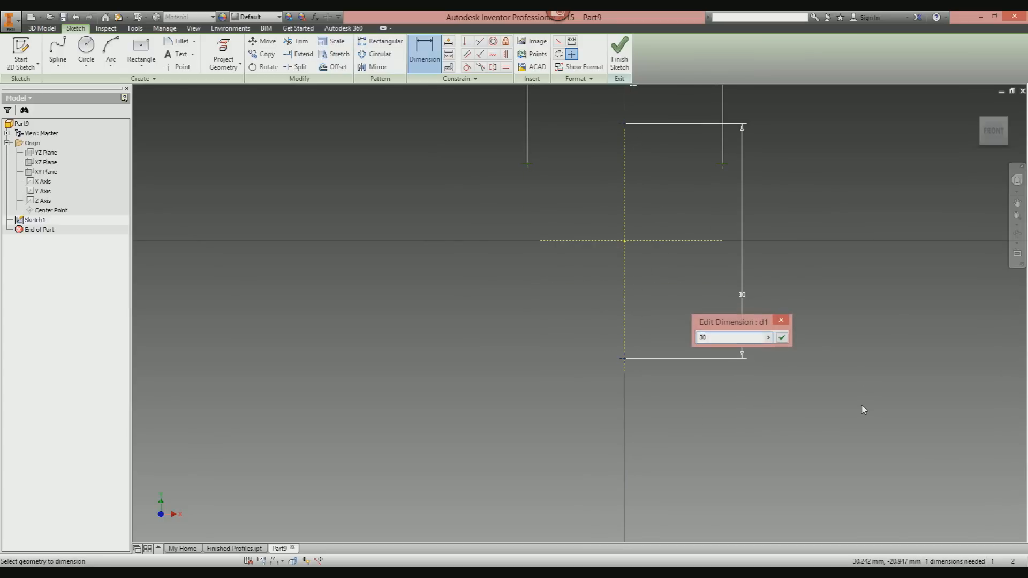
key("Return")
- Dimension the left side point's vertical distance from the horizontal axis as 10 mm
middle_click_drag(831, 358, 816, 433)
left_click(512, 239)
left_click(550, 316)
left_click(461, 278)
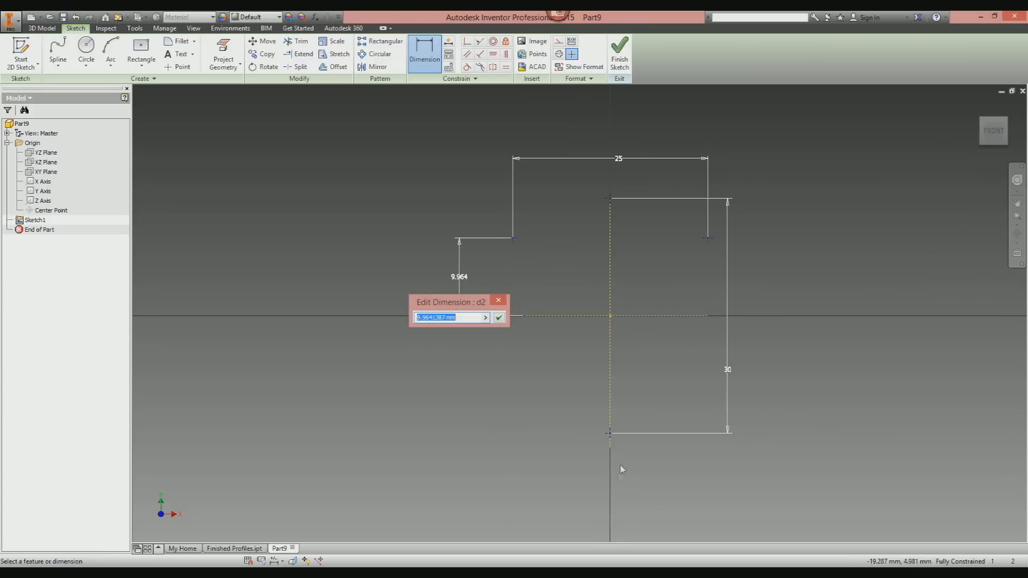
type("10")
key("Return")
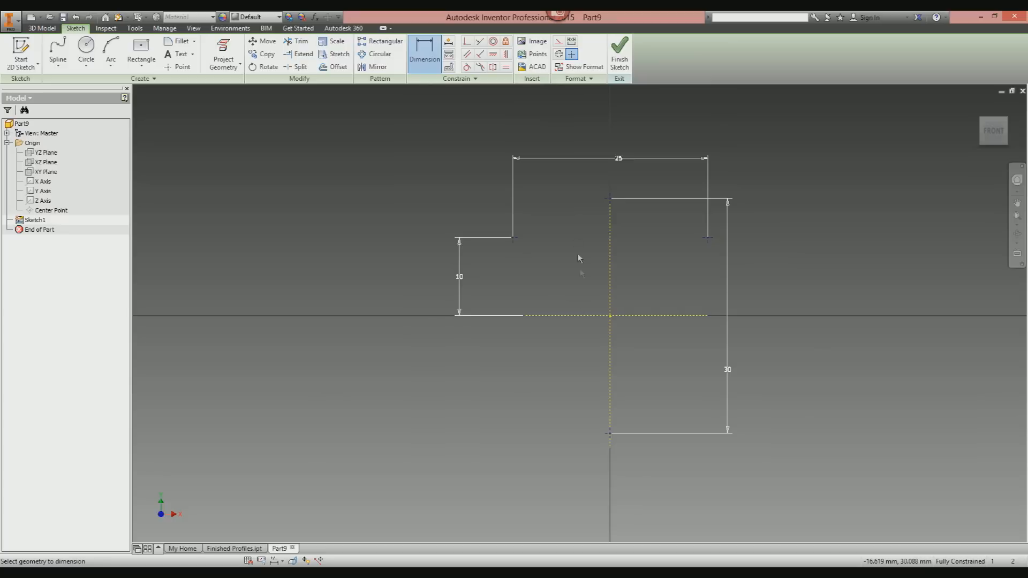
right_click(591, 303)
left_click(621, 263)
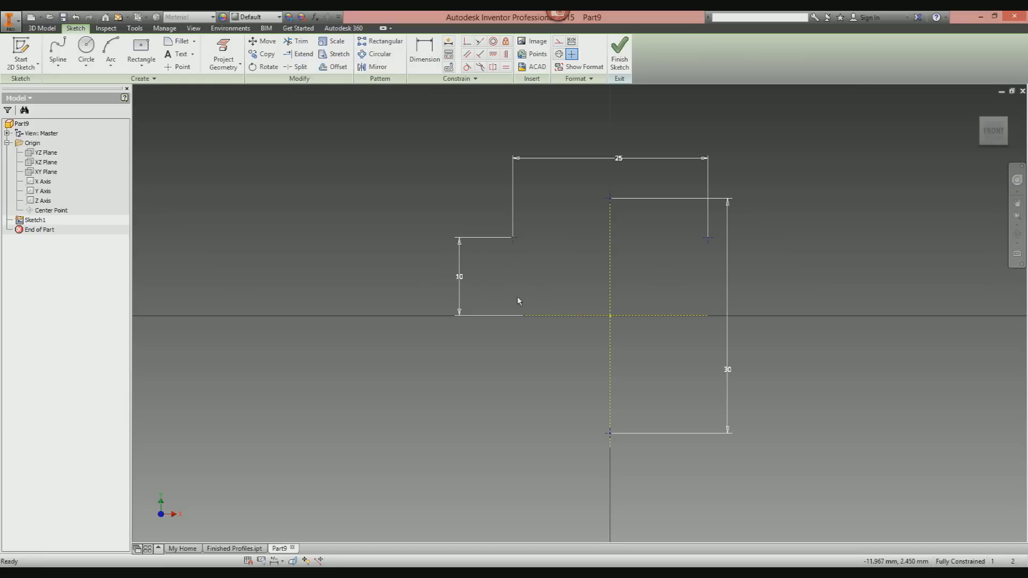
right_click(543, 262)
key("Escape")
- Try a closed interpolation spline through the four points, starting and ending at the left side point, and delete it
left_click(58, 65)
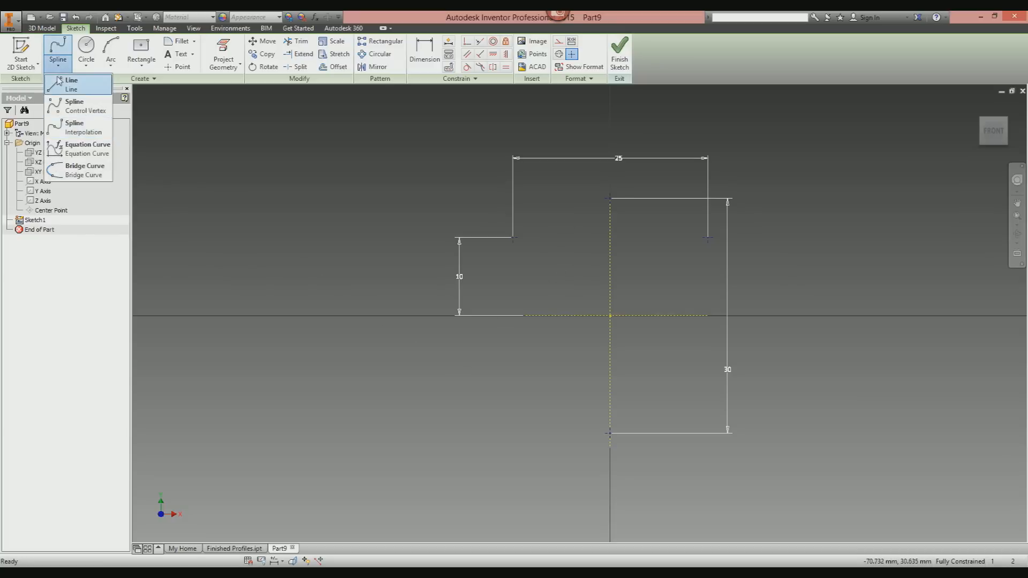
left_click(80, 131)
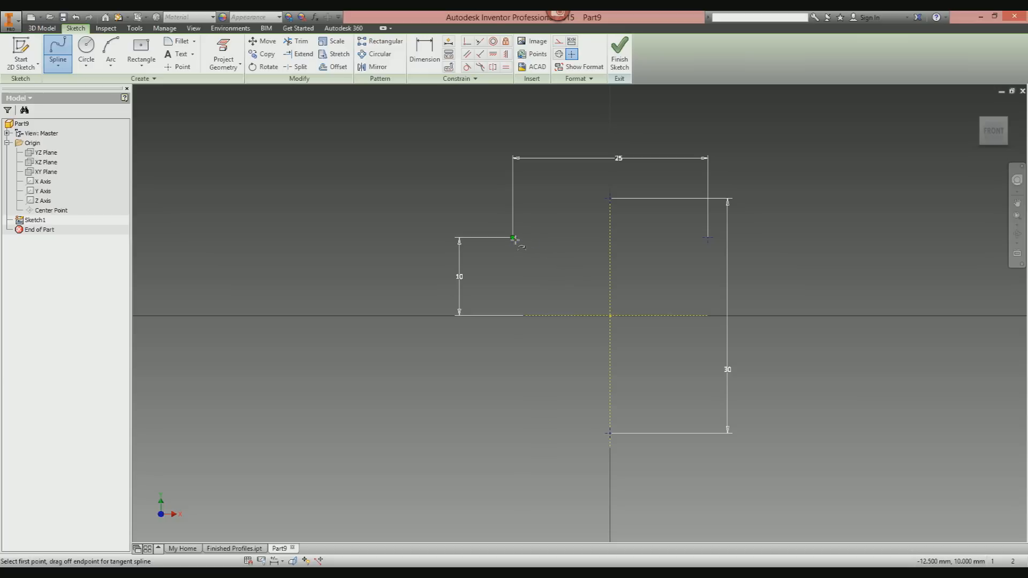
left_click(514, 238)
left_click(611, 199)
left_click(709, 238)
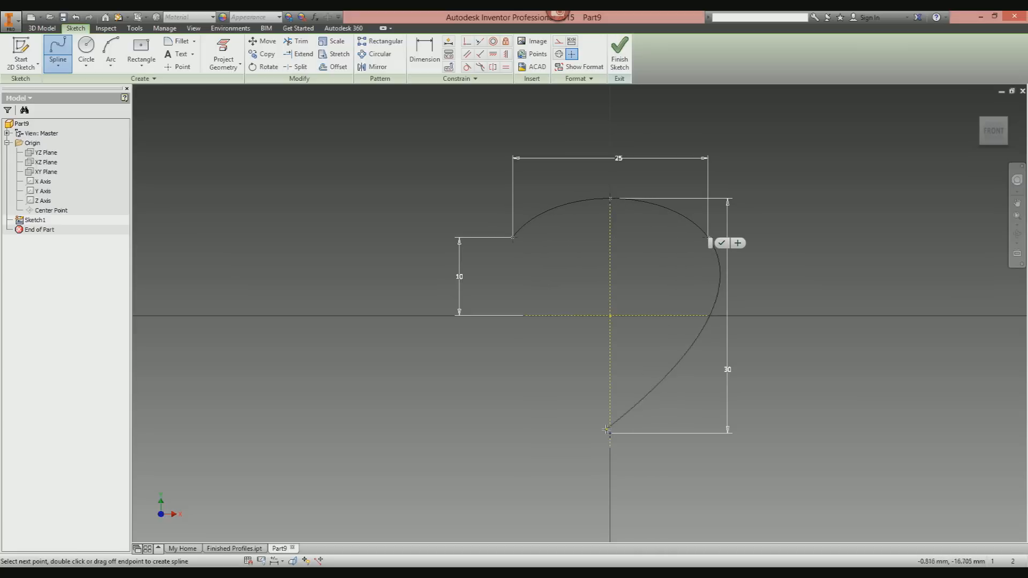
left_click(611, 433)
left_click(513, 238)
right_click(563, 273)
left_click(541, 258)
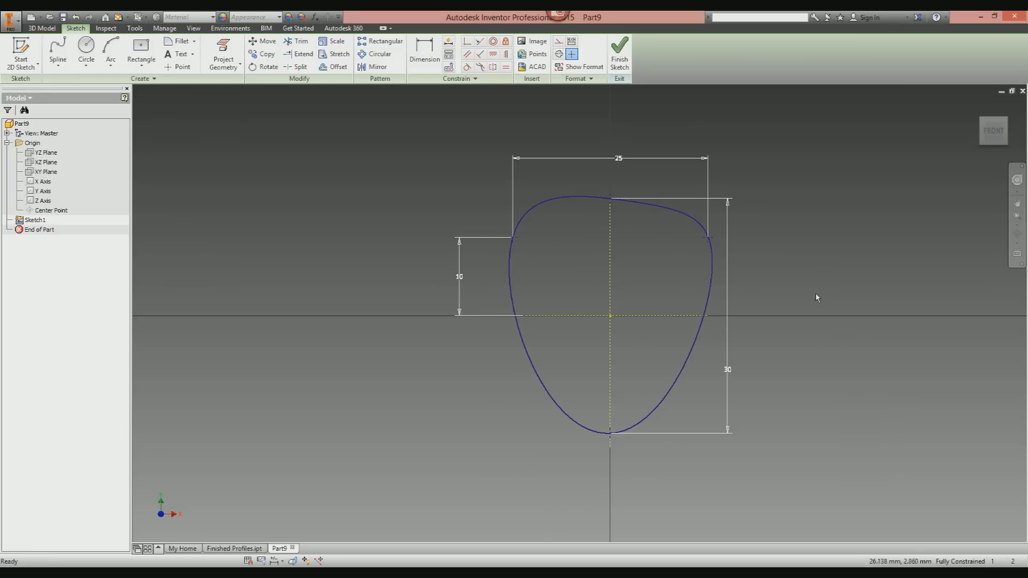
left_click(511, 252)
key("Delete")
- Draw a closed interpolation spline from the lower point through the right, upper and left points and back to the lower point
left_click(58, 49)
left_click(610, 433)
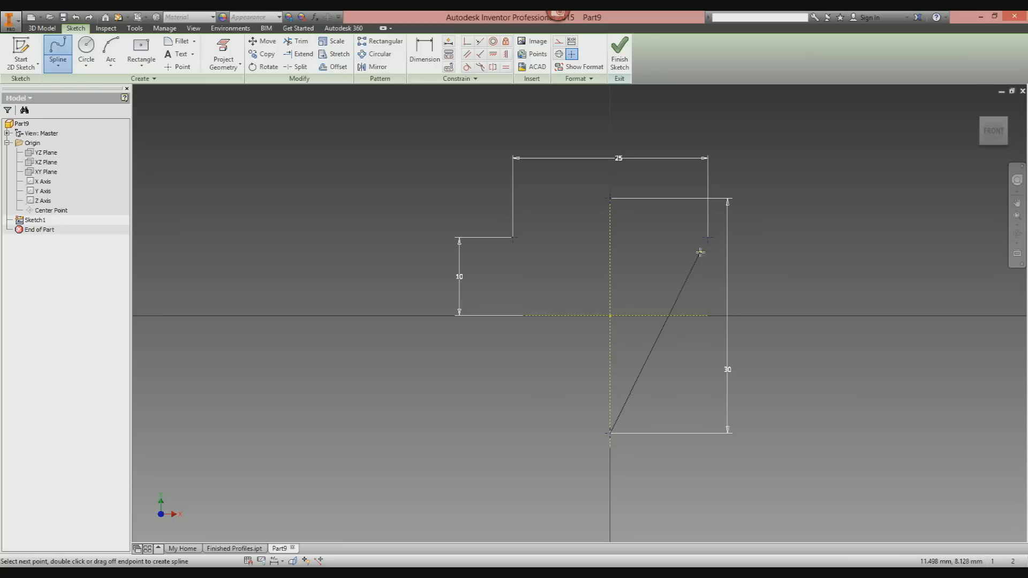
left_click(709, 236)
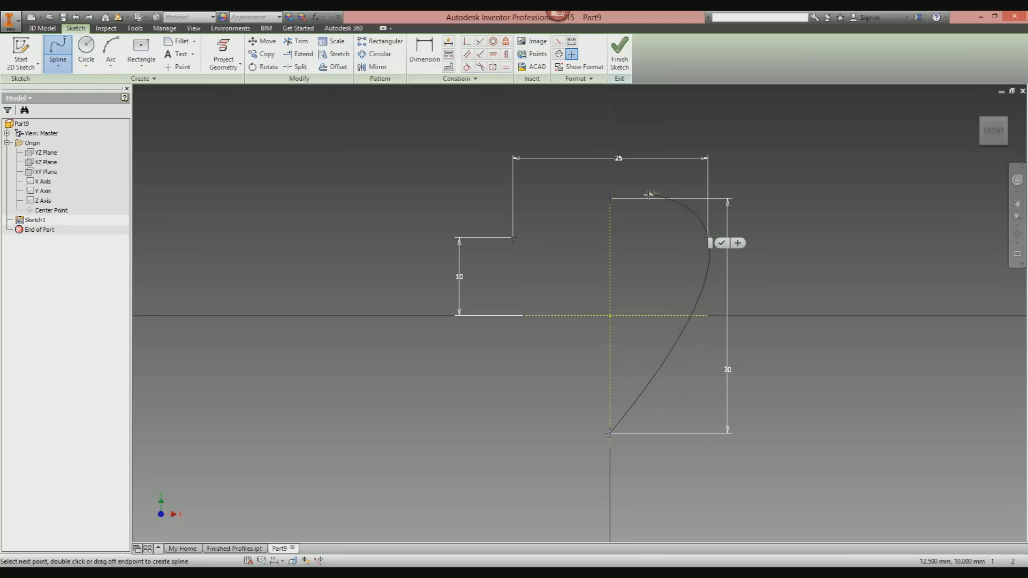
left_click(610, 199)
left_click(513, 236)
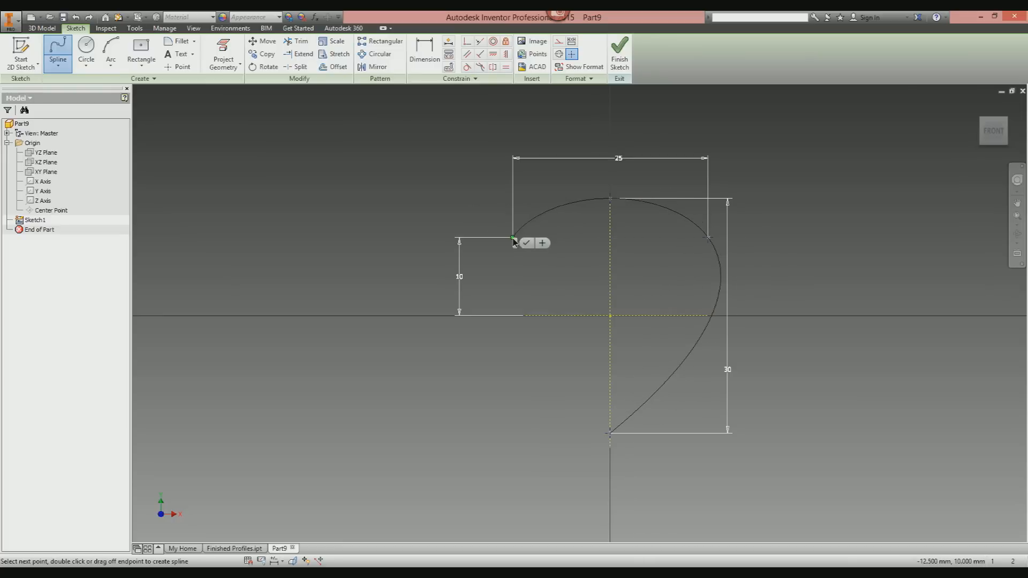
left_click(609, 433)
right_click(462, 416)
left_click(472, 417)
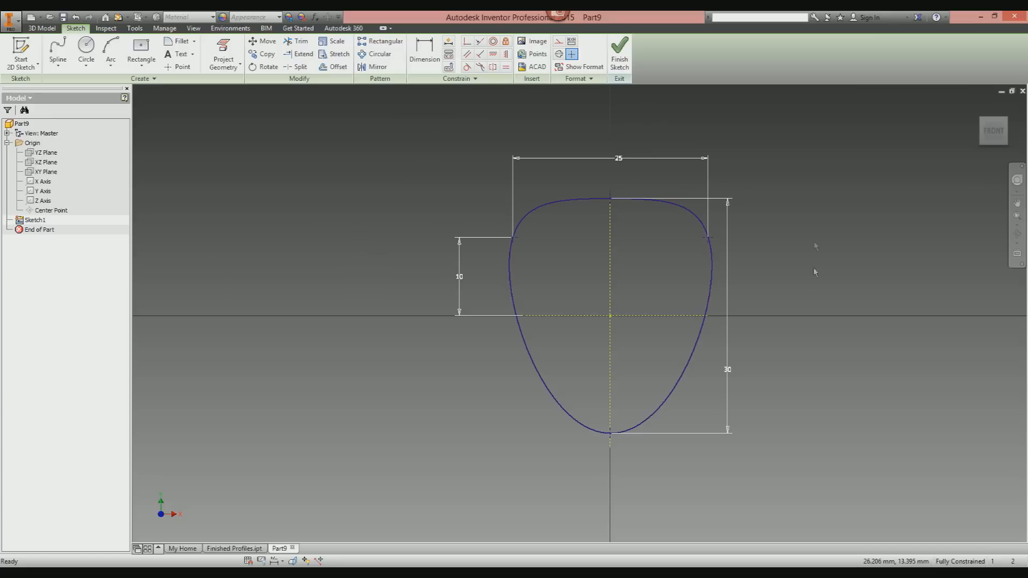
- Finish the sketch containing the closed spline profile
mouse_move(617, 334)
middle_mouse_down("shift")
mouse_move(546, 343)
mouse_move(516, 387)
middle_mouse_up("shift")
scroll(560, 325, "up", 3)
middle_click_drag(561, 325, 576, 287)
middle_click_drag(468, 323, 470, 320)
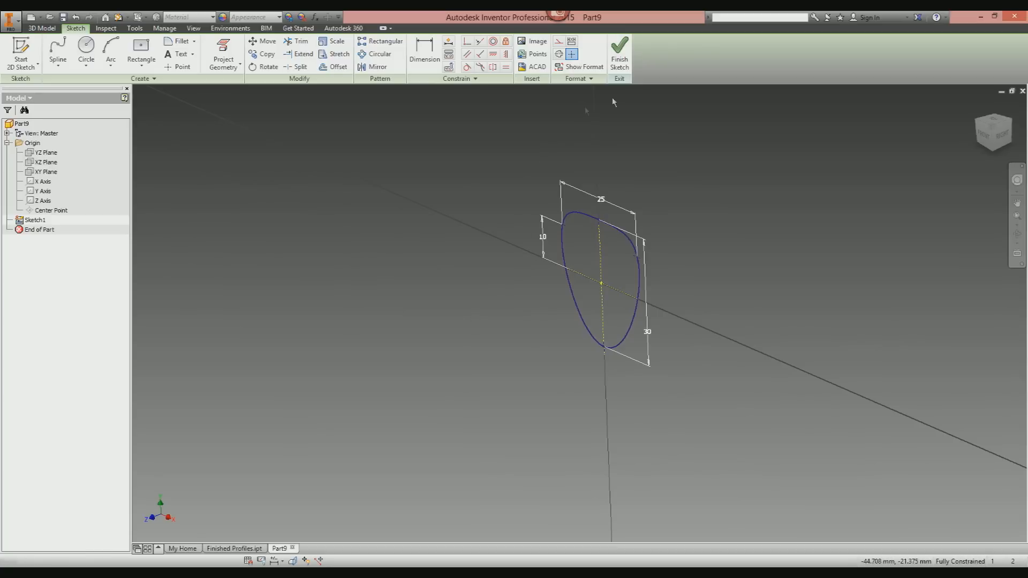
left_click(619, 54)
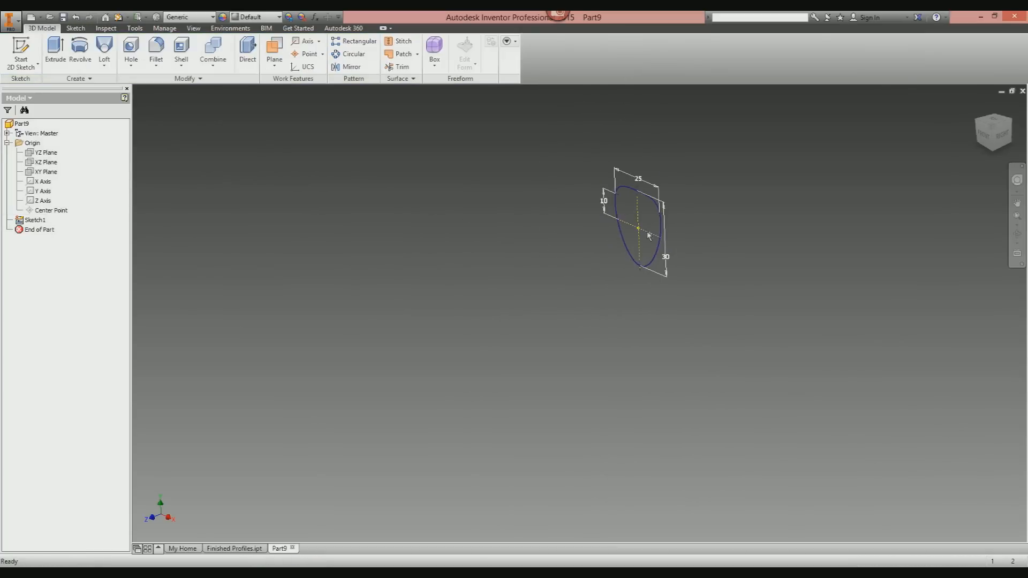
scroll(621, 288, "up", 3)
middle_click_drag(599, 318, 598, 297)
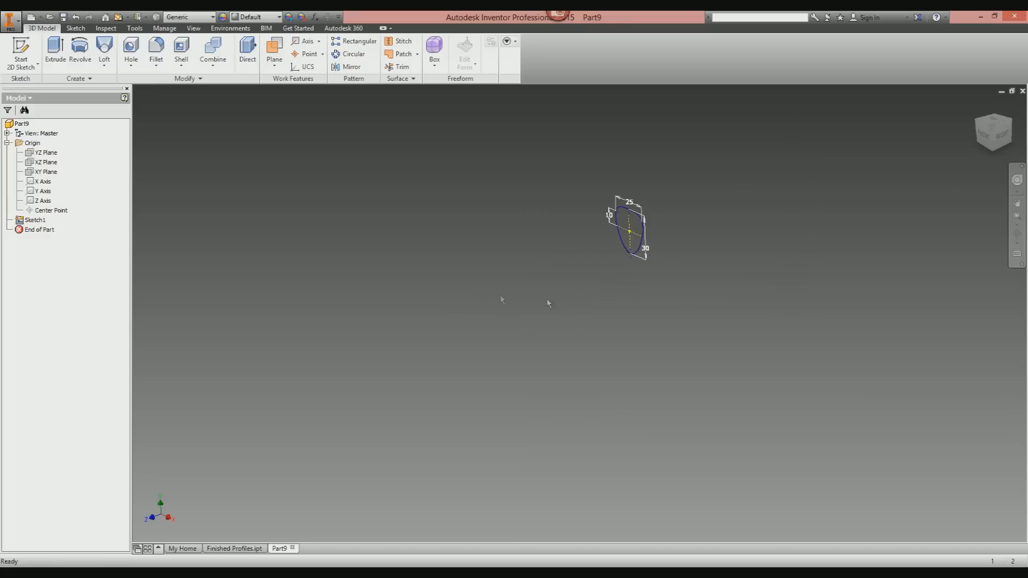
- Start a new sketch on the YZ plane and orient the view to its right side, with room beside the profile
left_click(22, 52)
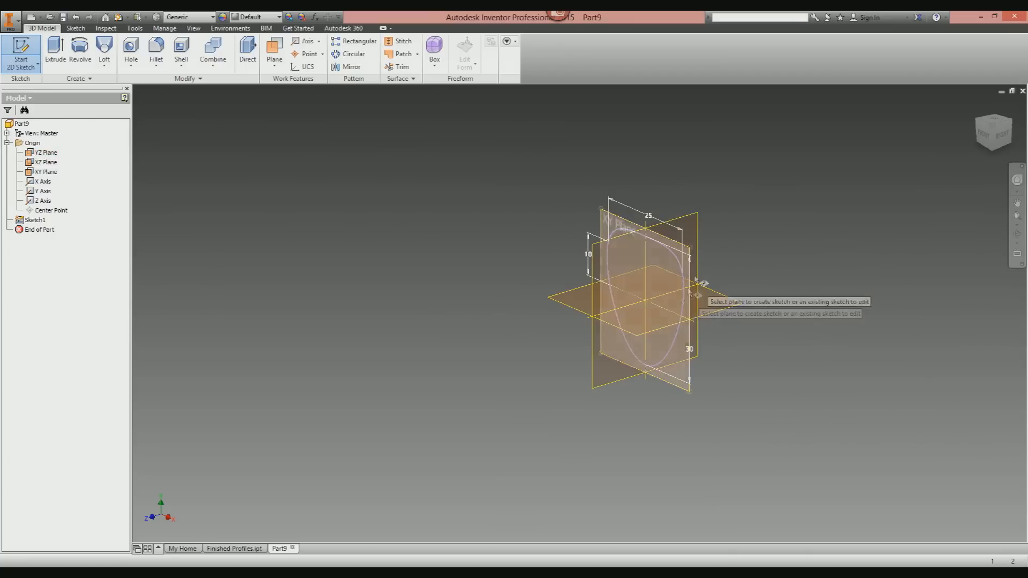
left_click(686, 228)
mouse_move(543, 339)
middle_mouse_down()
mouse_move(600, 325)
mouse_move(692, 343)
middle_mouse_up()
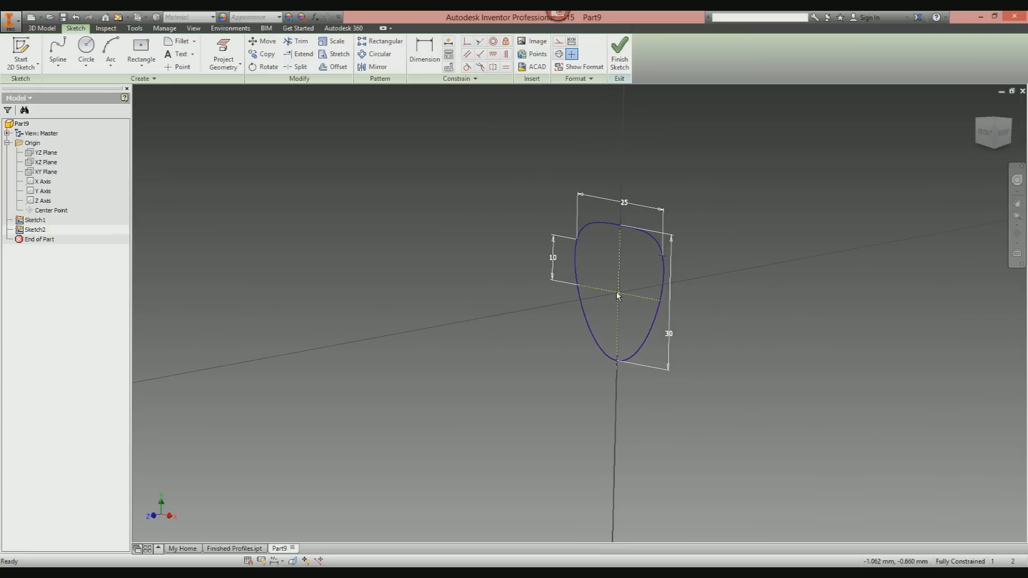
left_click(1005, 133)
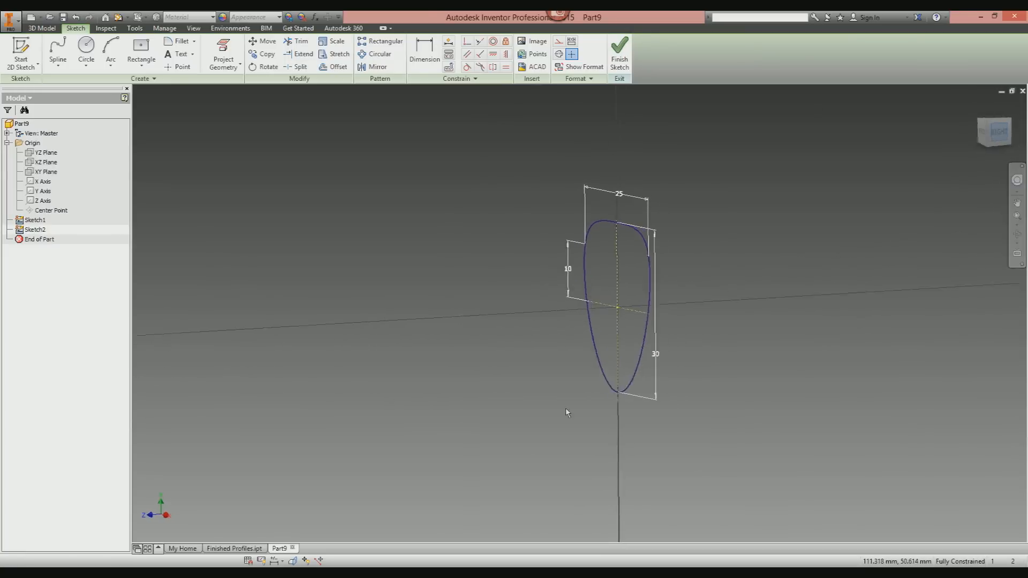
scroll(617, 329, "up", 3)
middle_click_drag(617, 328, 670, 280)
scroll(649, 313, "up", 3)
middle_click_drag(648, 313, 689, 319)
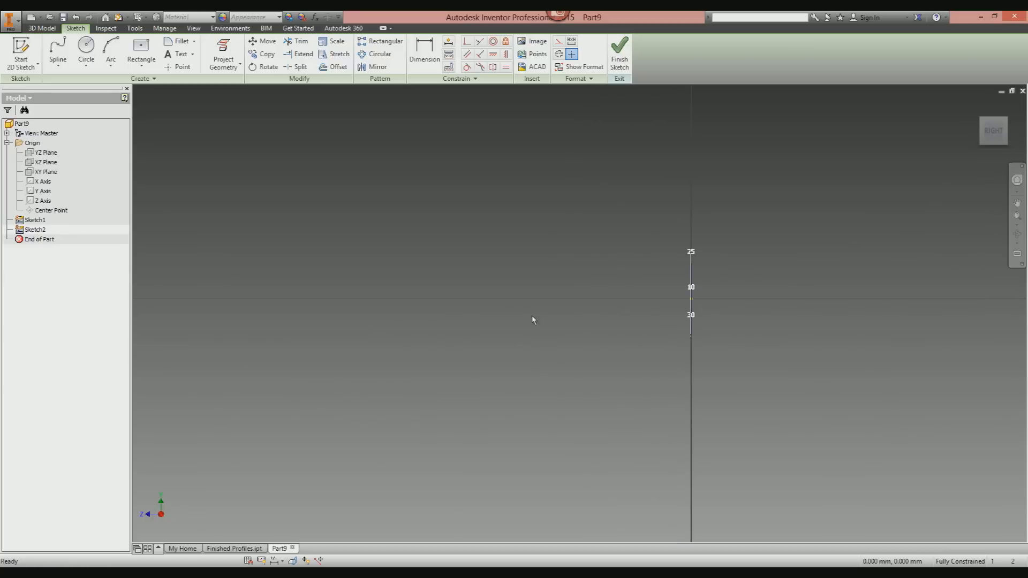
- Draw an open three-point interpolation spline from the origin, curving downward away from the profile through a middle point about 76 mm out and 7 mm lower
left_click(68, 69)
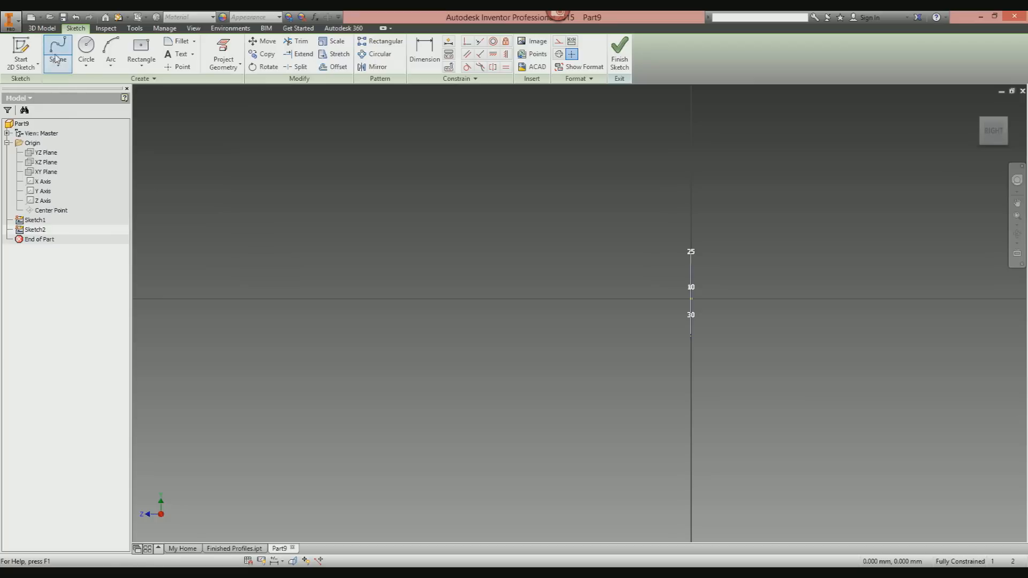
left_click(691, 299)
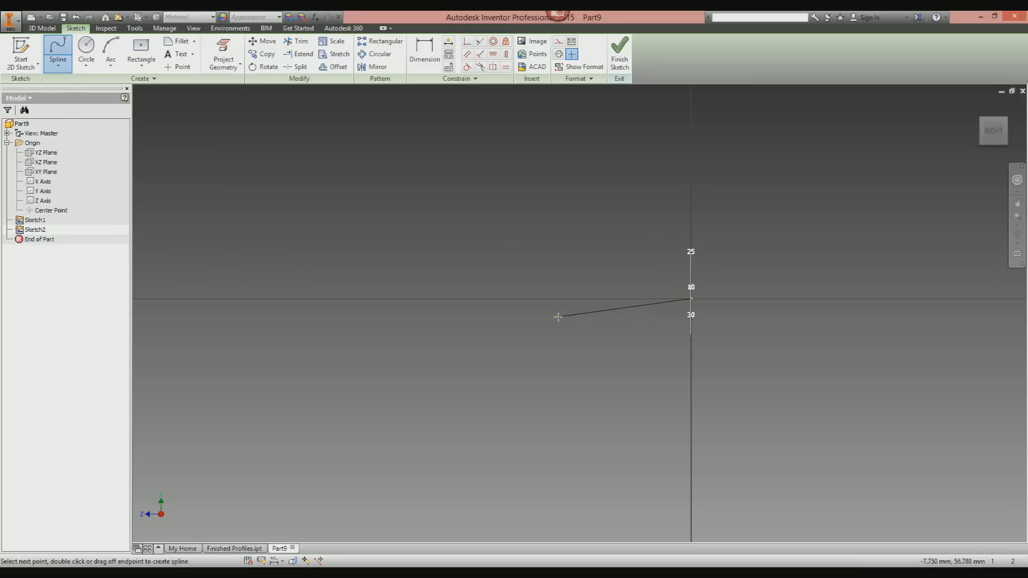
left_click(503, 321)
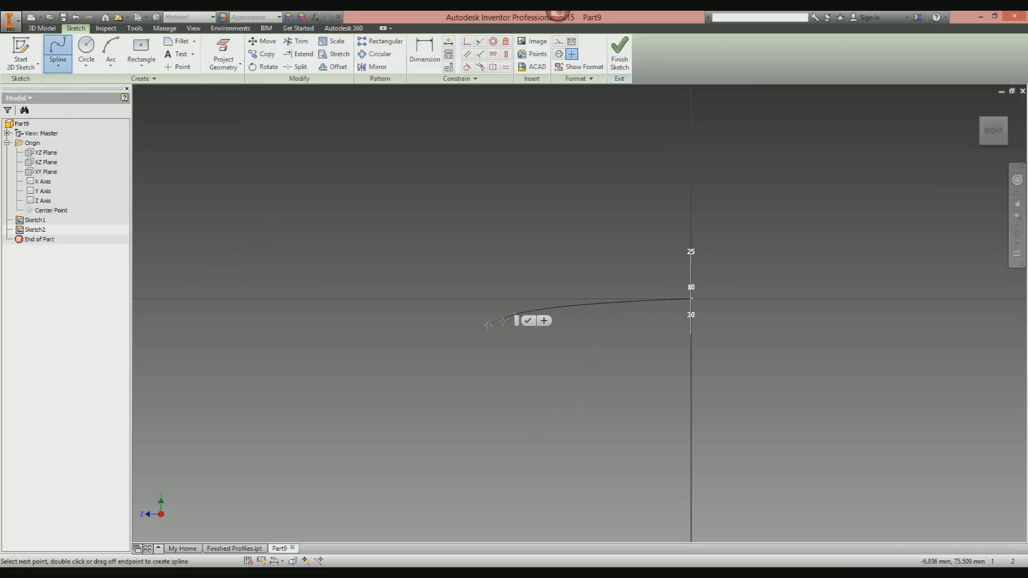
left_click(384, 383)
right_click(459, 375)
left_click(528, 390)
left_click(615, 354)
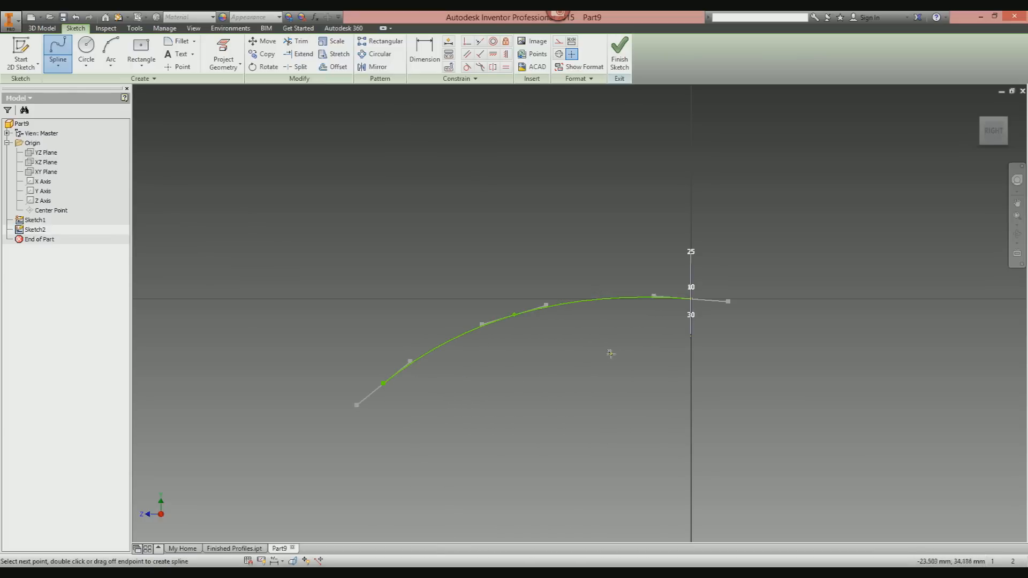
scroll(599, 352, "down", 2)
scroll(600, 353, "down", 4)
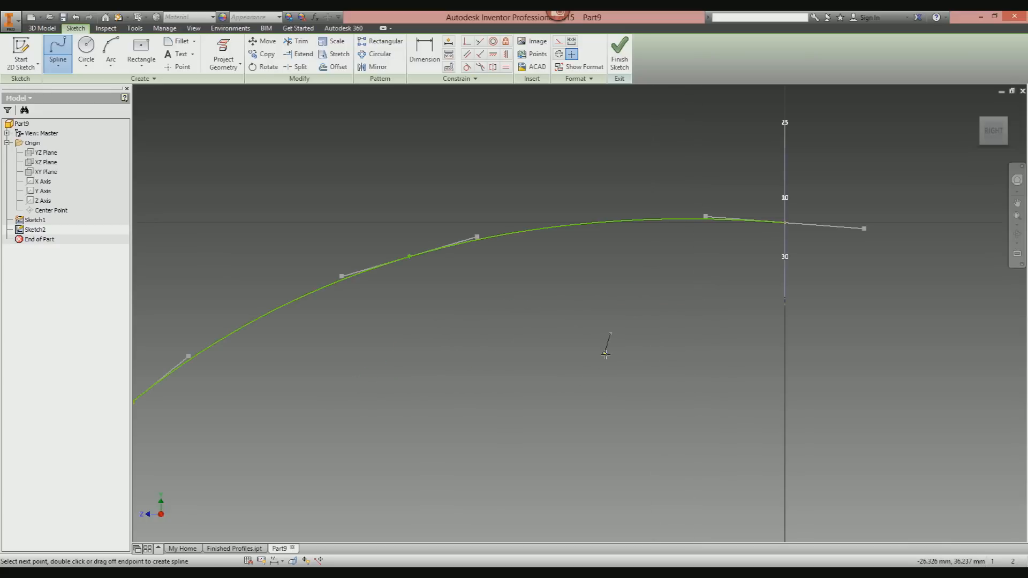
key("Escape")
- Try to tilt the open spline's tangent at the origin by moving both ends of its inactive handle
scroll(760, 227, "down", 2)
middle_click_drag(703, 253, 627, 268)
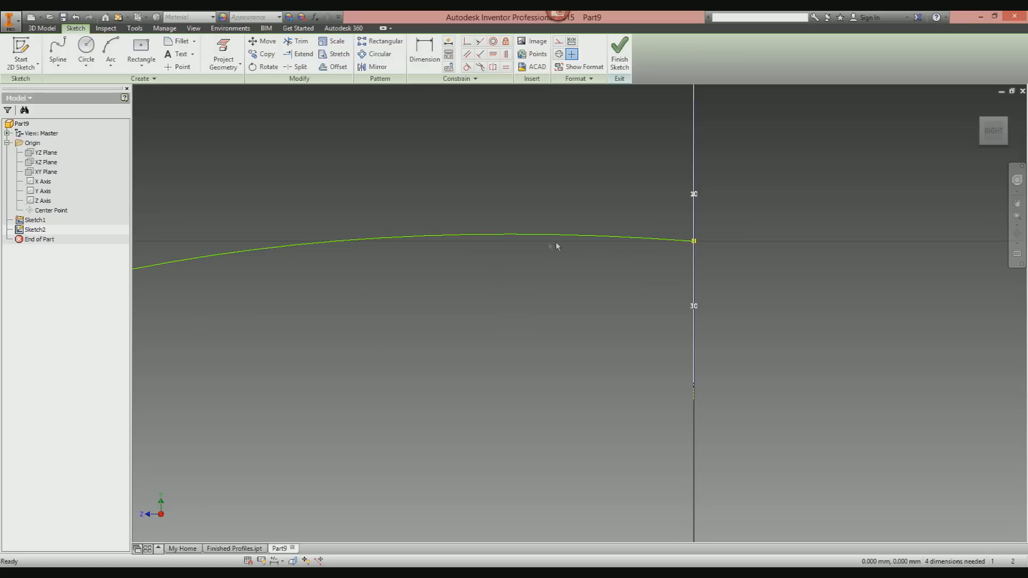
scroll(217, 305, "down", 5)
middle_click_drag(262, 296, 489, 262)
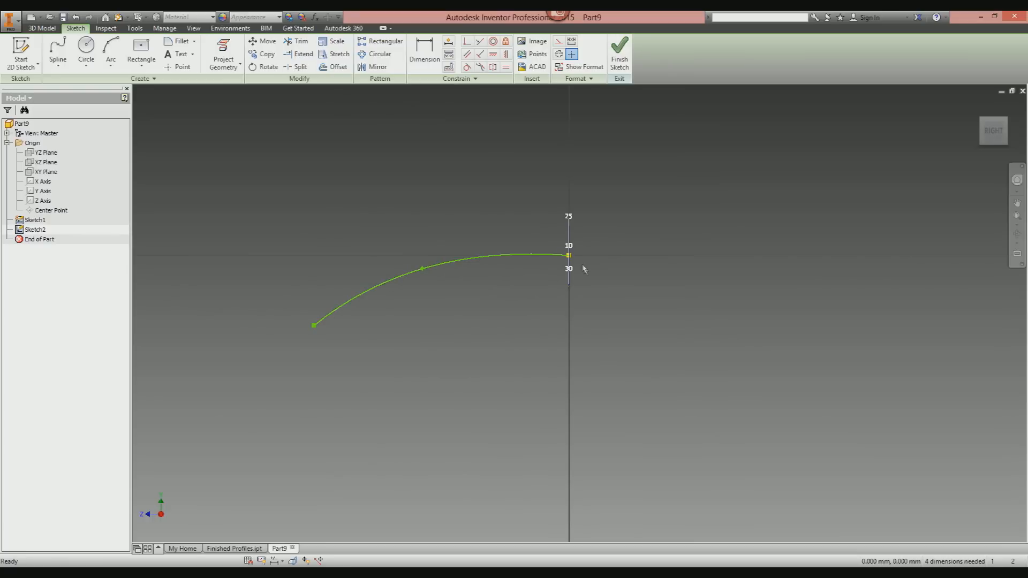
scroll(574, 257, "up", 3)
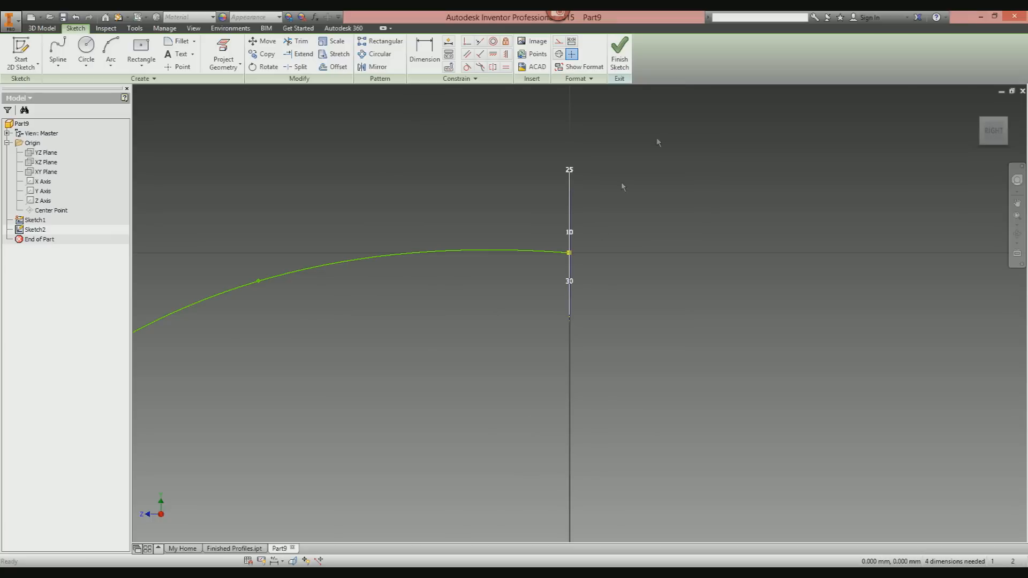
scroll(602, 269, "up", 5)
mouse_move(514, 216)
middle_mouse_down()
mouse_move(572, 252)
mouse_move(600, 293)
middle_mouse_up()
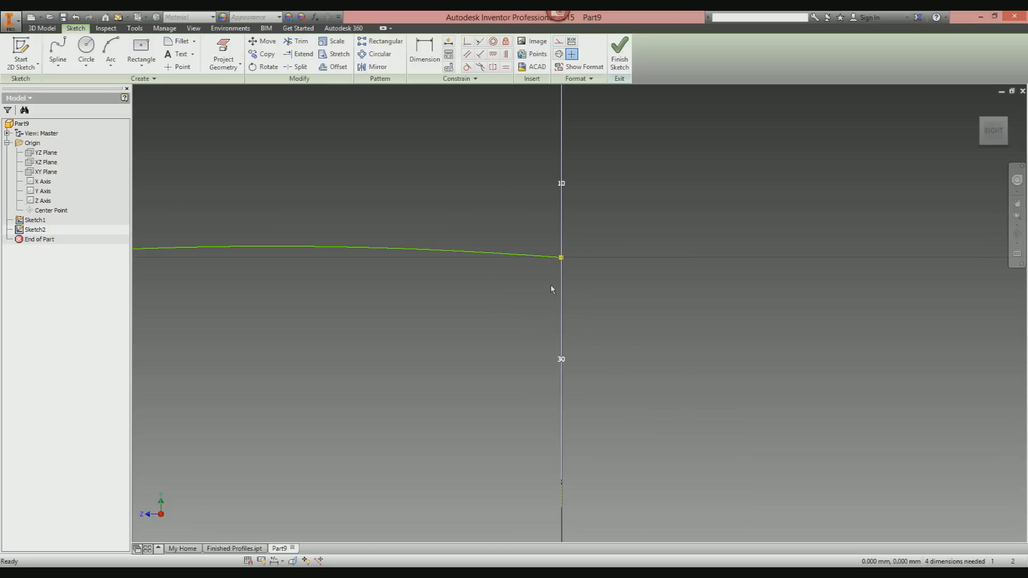
left_click(562, 259)
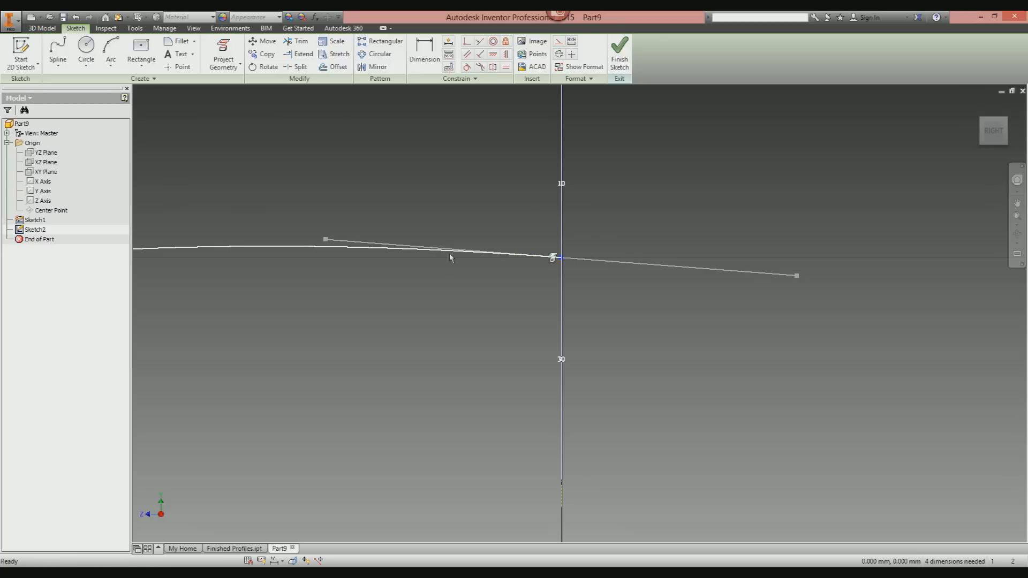
left_click_drag(326, 239, 345, 206)
left_click(562, 258)
left_click_drag(798, 276, 803, 251)
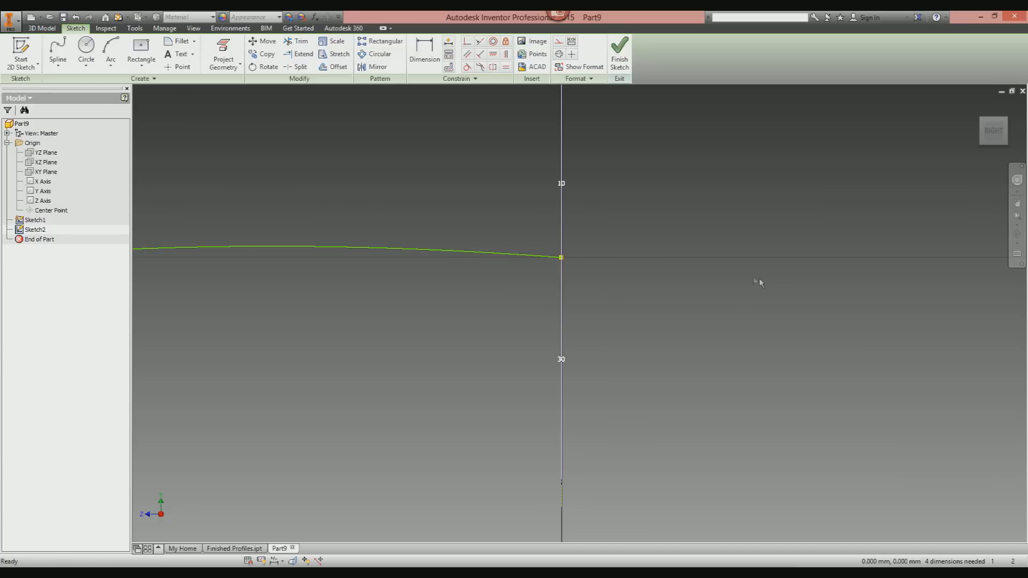
- Activate the spline's tangent handle at the origin and lower its outer end to tilt the curve more steeply
left_click(562, 258)
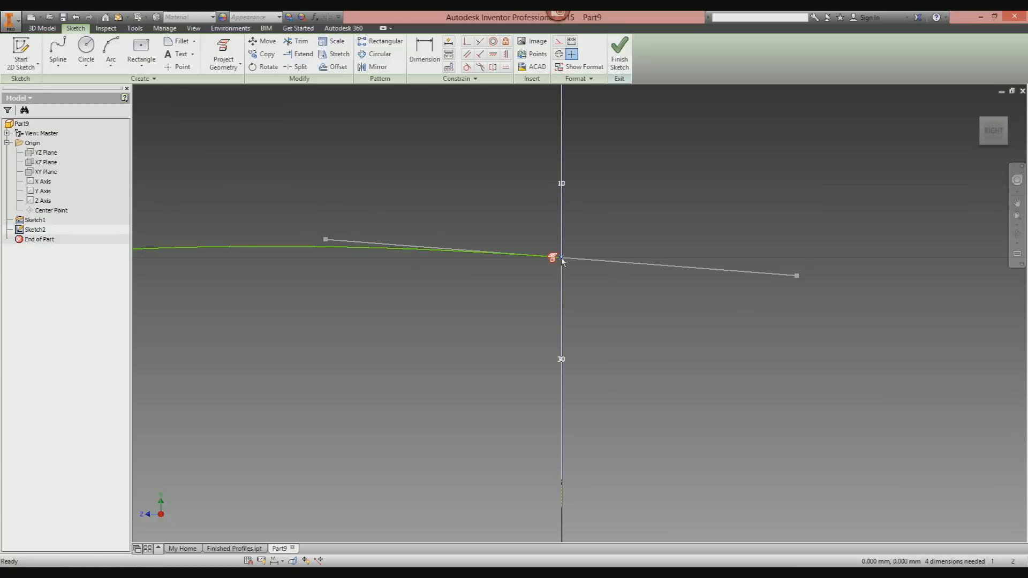
right_click(561, 259)
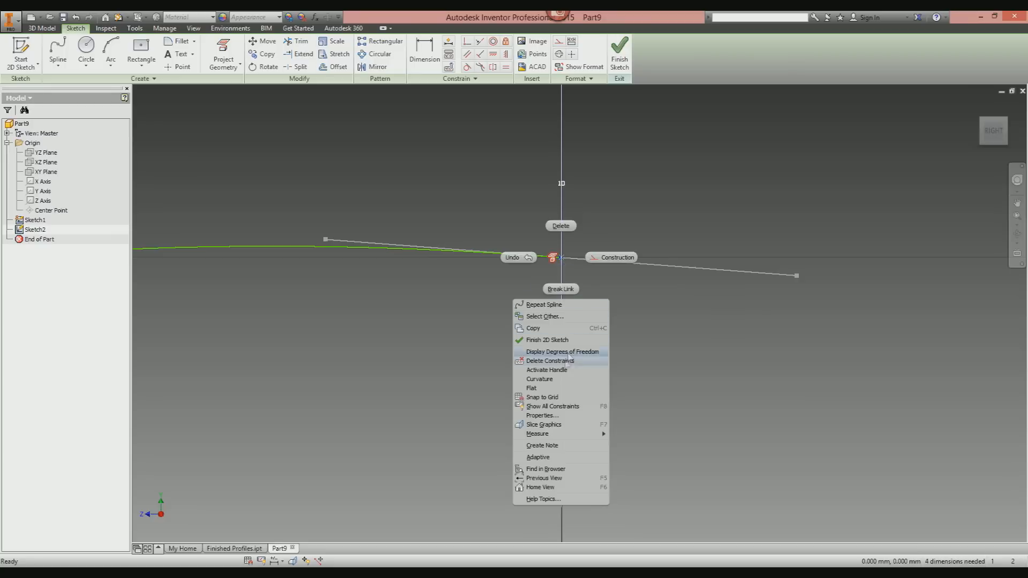
left_click(556, 370)
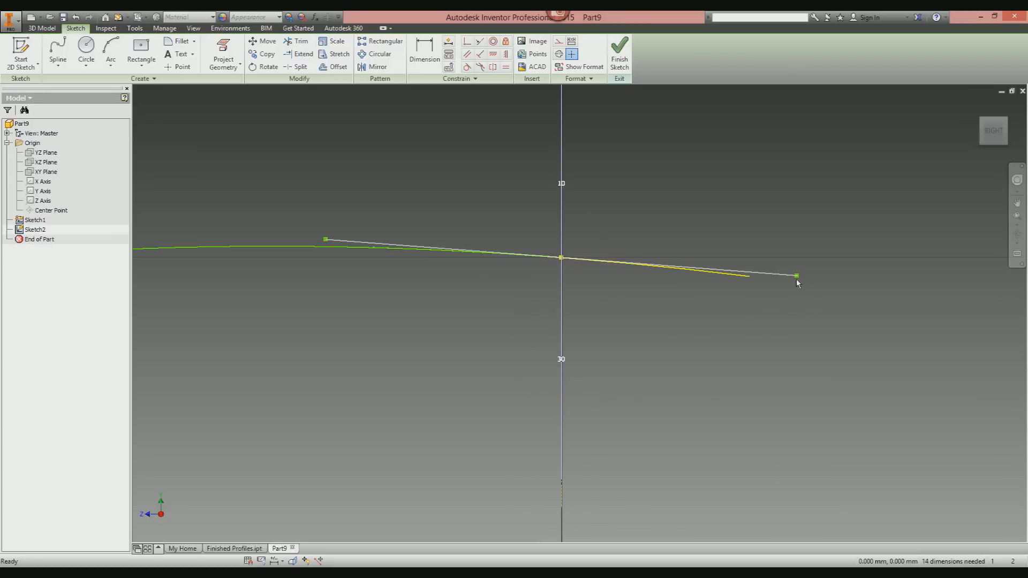
left_click_drag(797, 276, 789, 297)
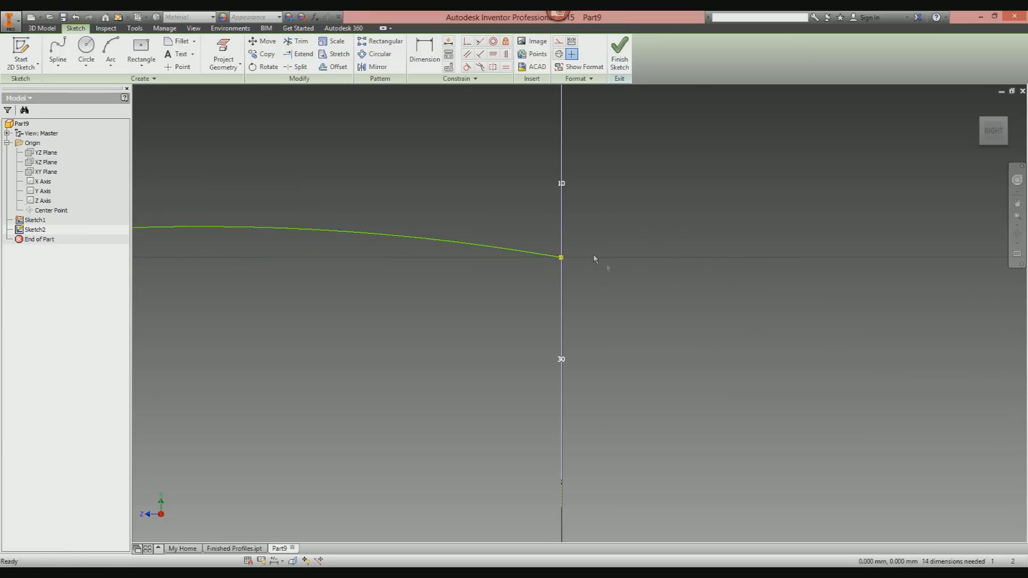
- Apply a Vertical constraint to the open spline's tangent handle at the origin so the curve leaves the profile squarely
left_click(491, 56)
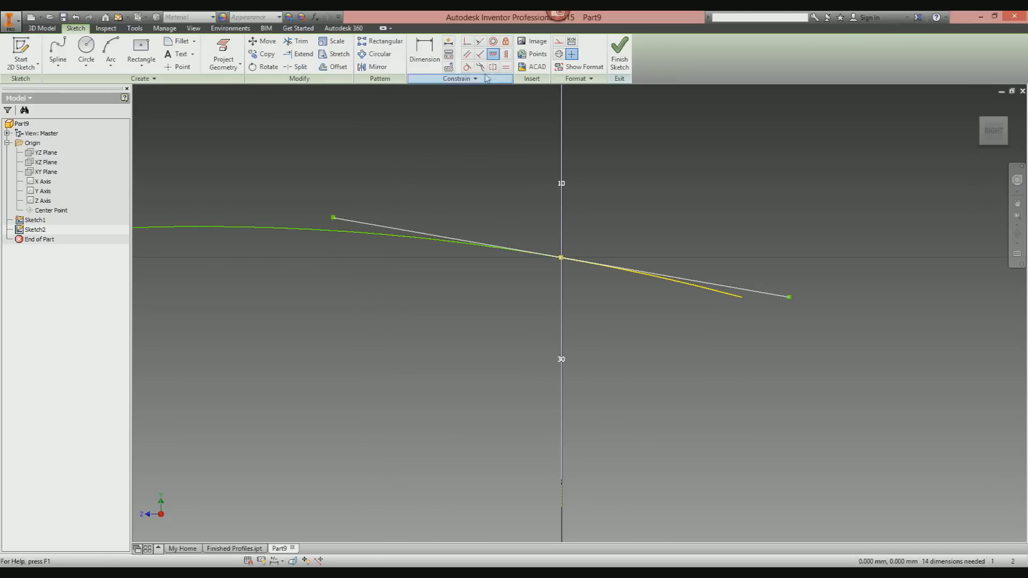
left_click(505, 54)
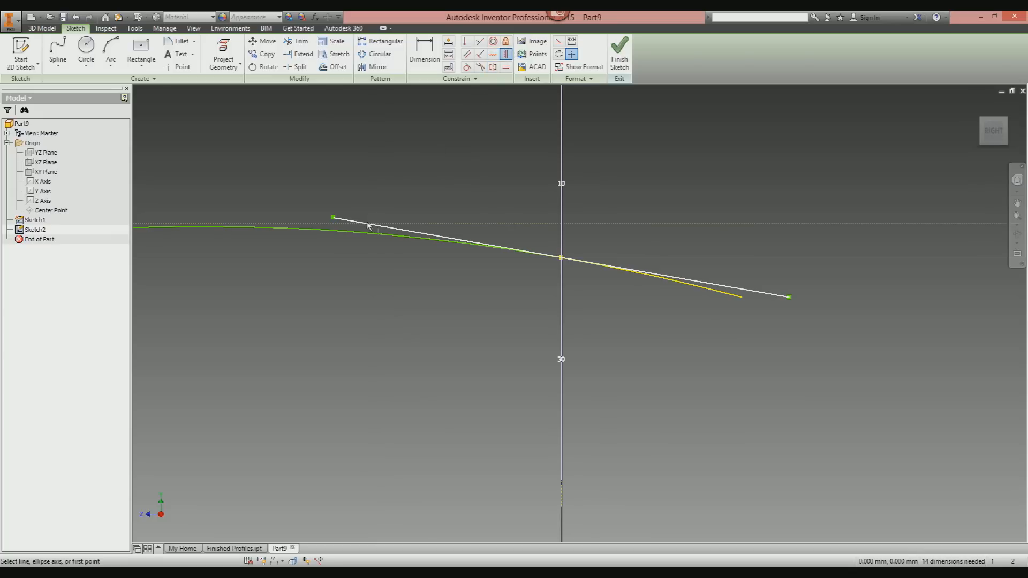
left_click(390, 226)
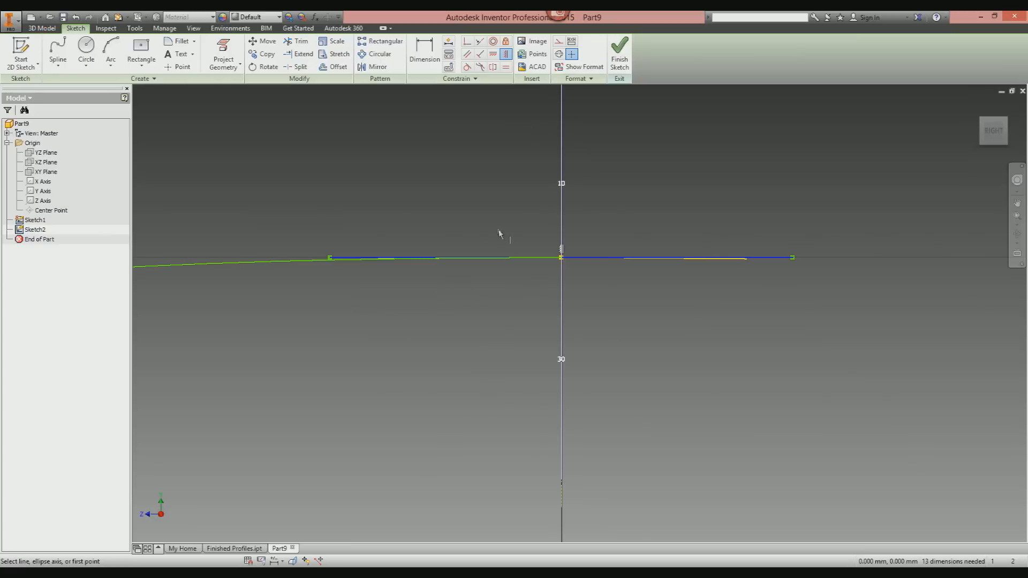
right_click(459, 177)
left_click(463, 233)
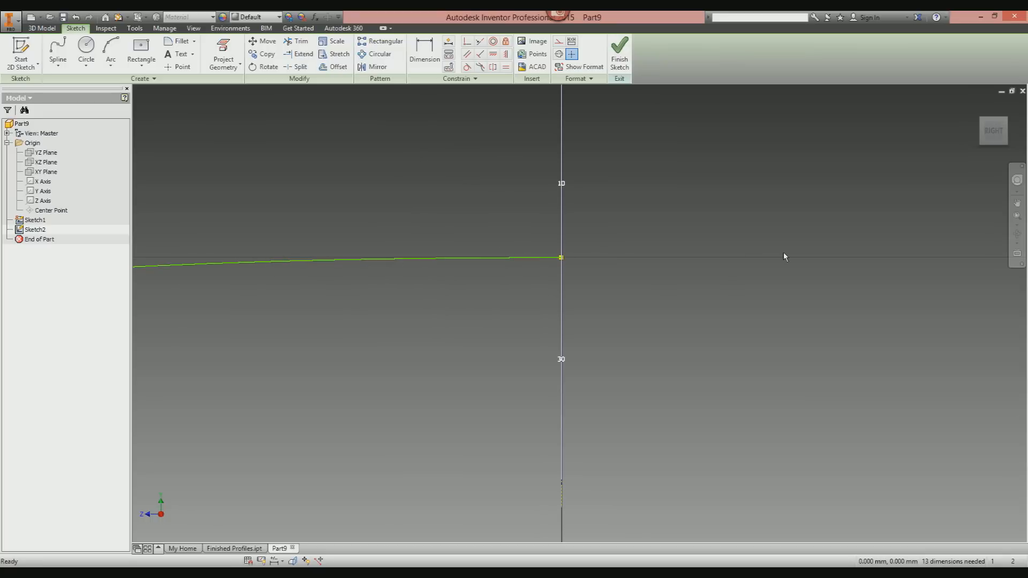
- Finish the sketch and create a work plane through the open spline's free end, normal to the curve
scroll(510, 390, "up", 8)
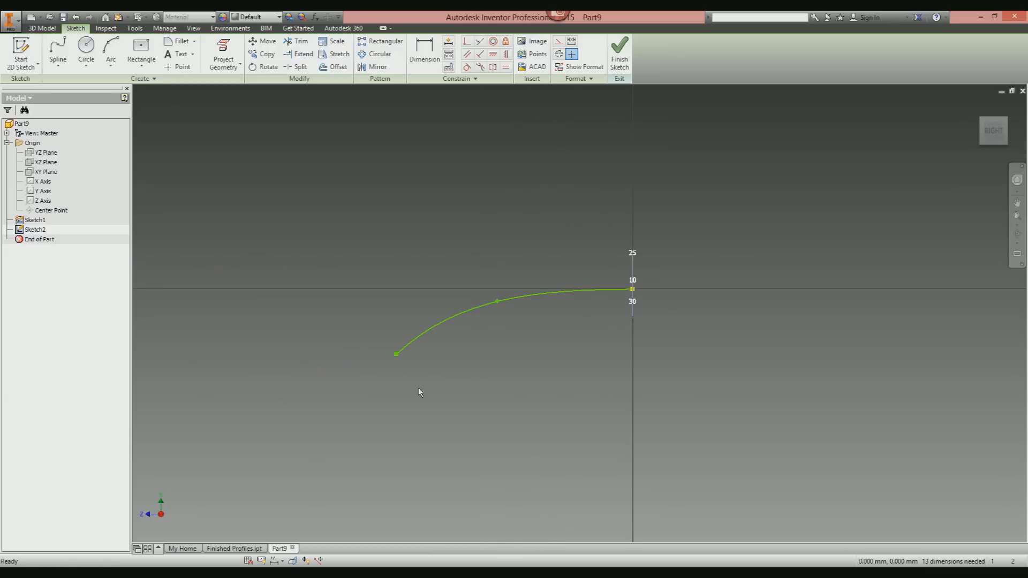
mouse_move(506, 385)
middle_mouse_down("shift")
mouse_move(617, 333)
mouse_move(611, 241)
middle_mouse_up("shift")
left_click(619, 53)
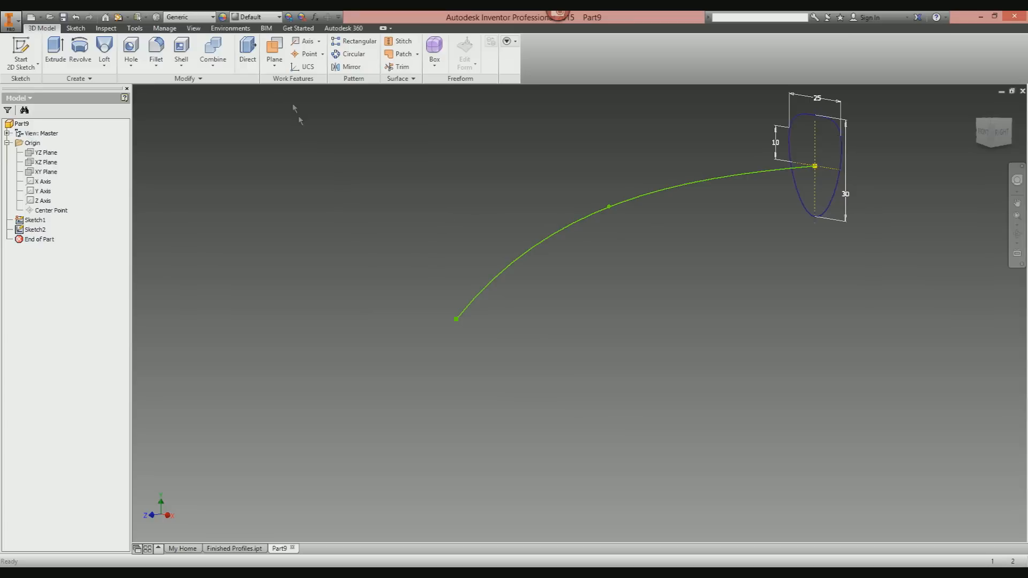
left_click(281, 61)
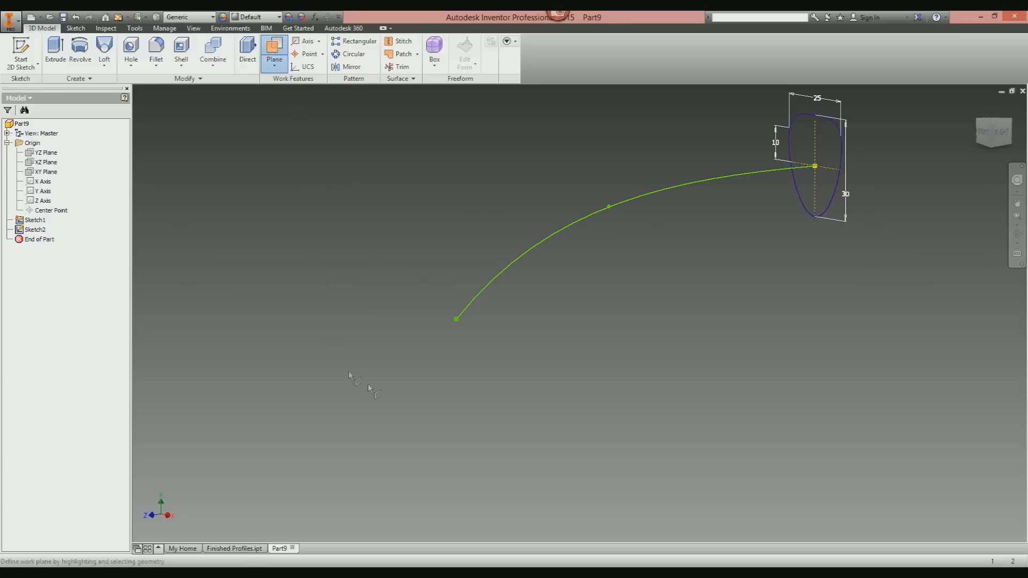
left_click(457, 320)
left_click(464, 307)
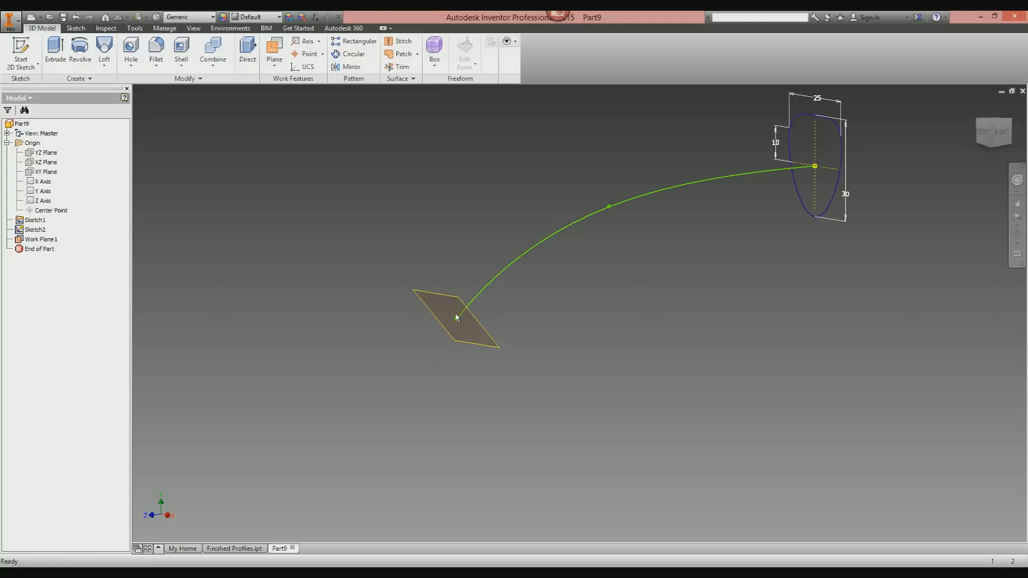
- Reshape the open spline by raising and lowering its free end, updating the work plane after each move
left_click_drag(460, 320, 433, 282)
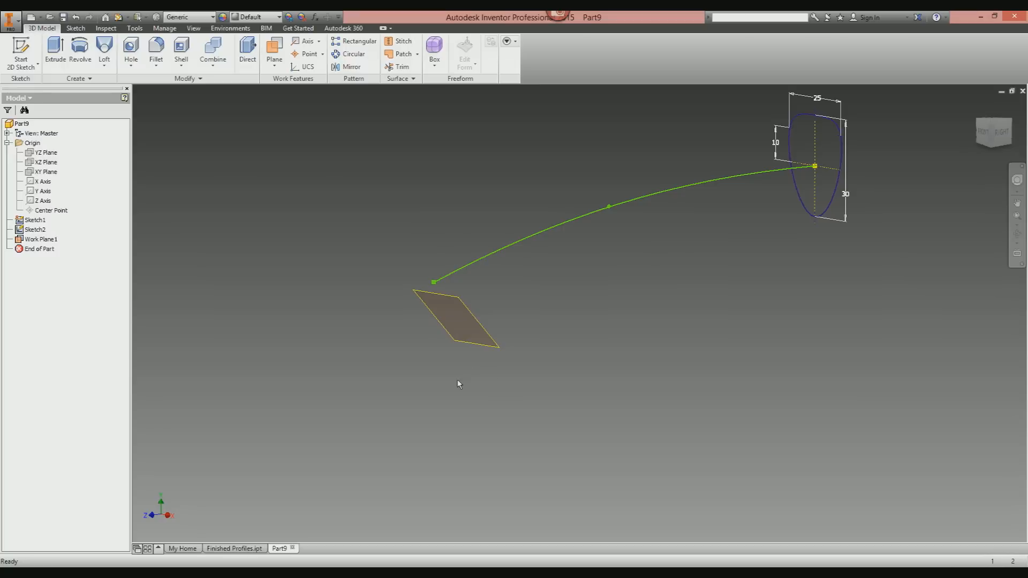
left_click(118, 17)
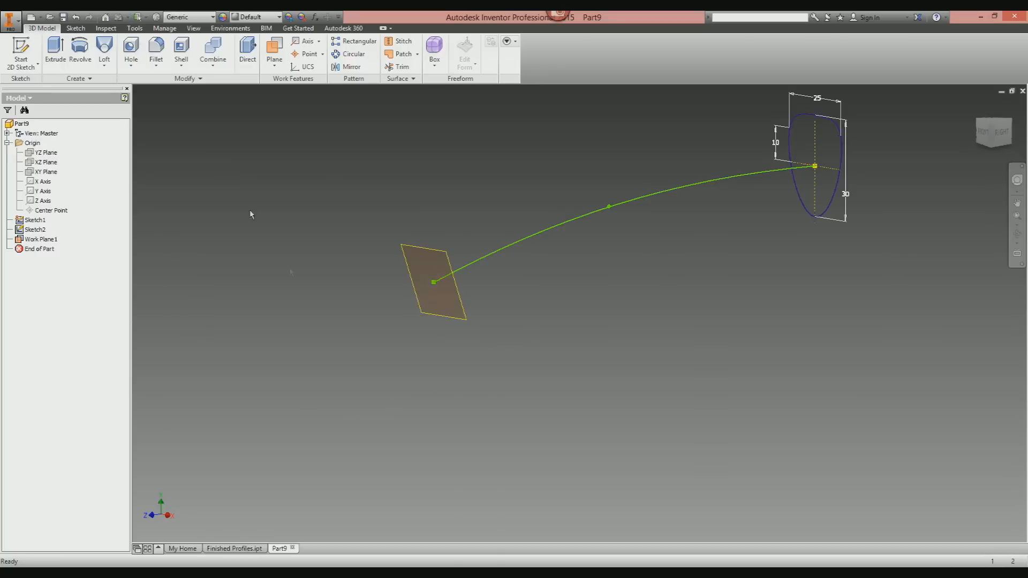
left_click_drag(434, 284, 465, 338)
left_click(119, 17)
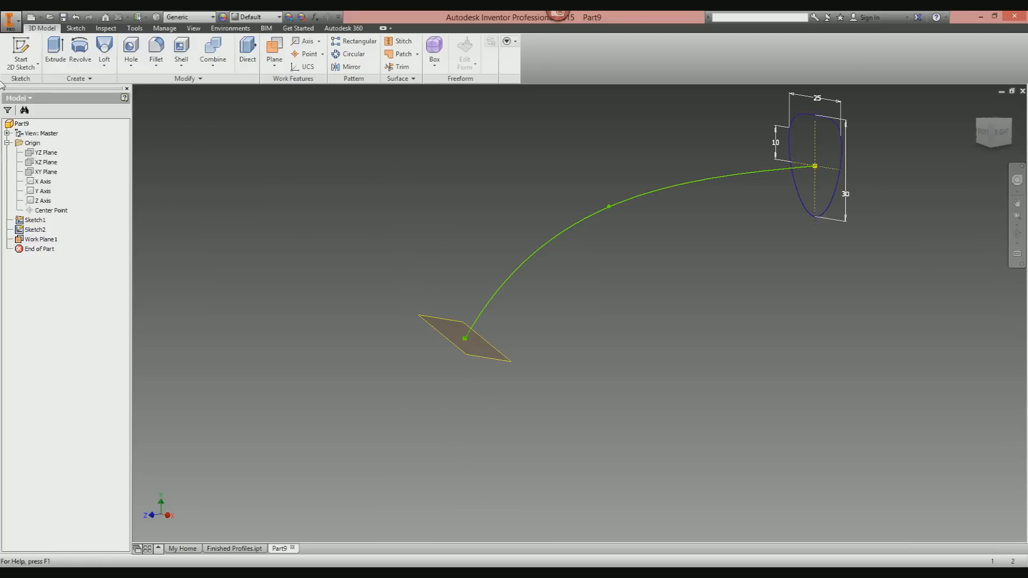
- Start a new sketch on the work plane at the open spline's free end
left_click(12, 58)
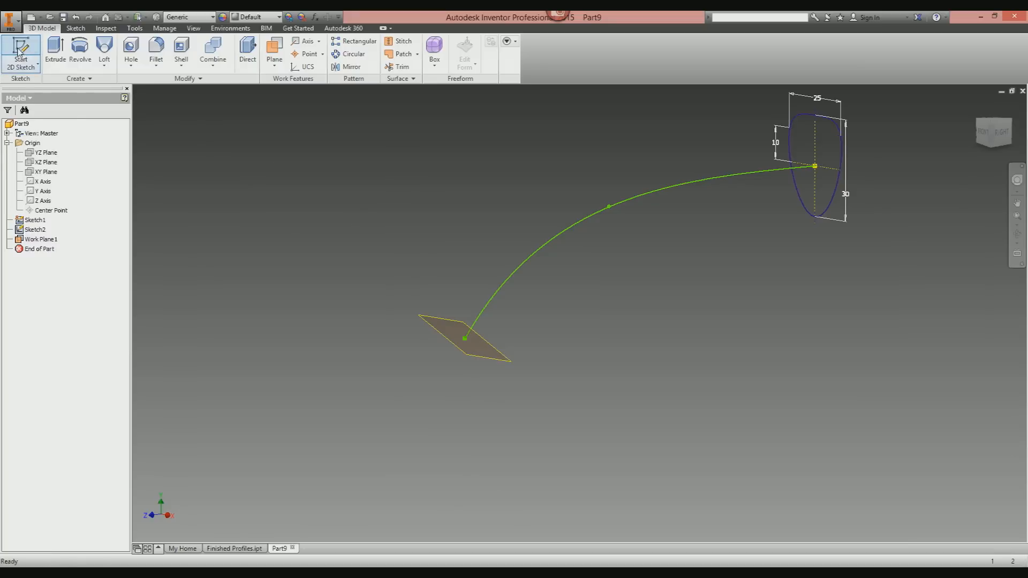
left_click(461, 329)
middle_click_drag(583, 258, 514, 462)
scroll(530, 248, "down", 5)
middle_click_drag(525, 268, 577, 177)
scroll(581, 340, "up", 2)
scroll(599, 402, "up", 2)
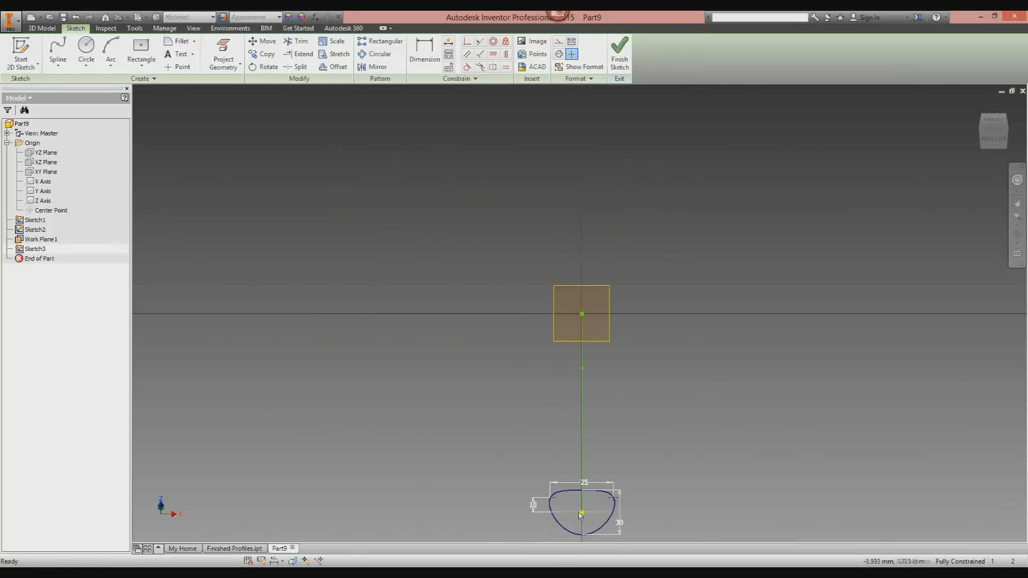
scroll(593, 329, "down", 2)
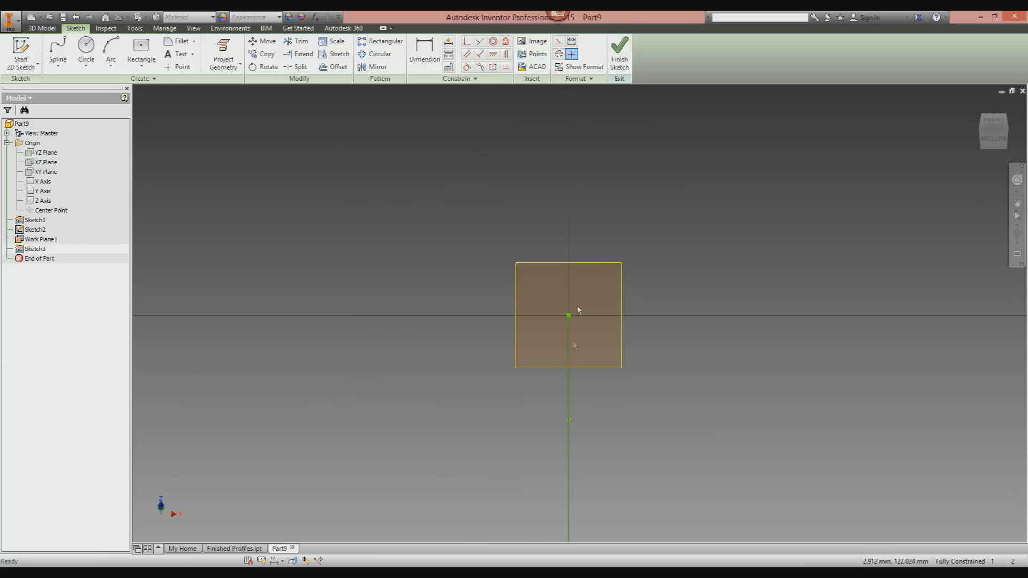
scroll(591, 285, "down", 3)
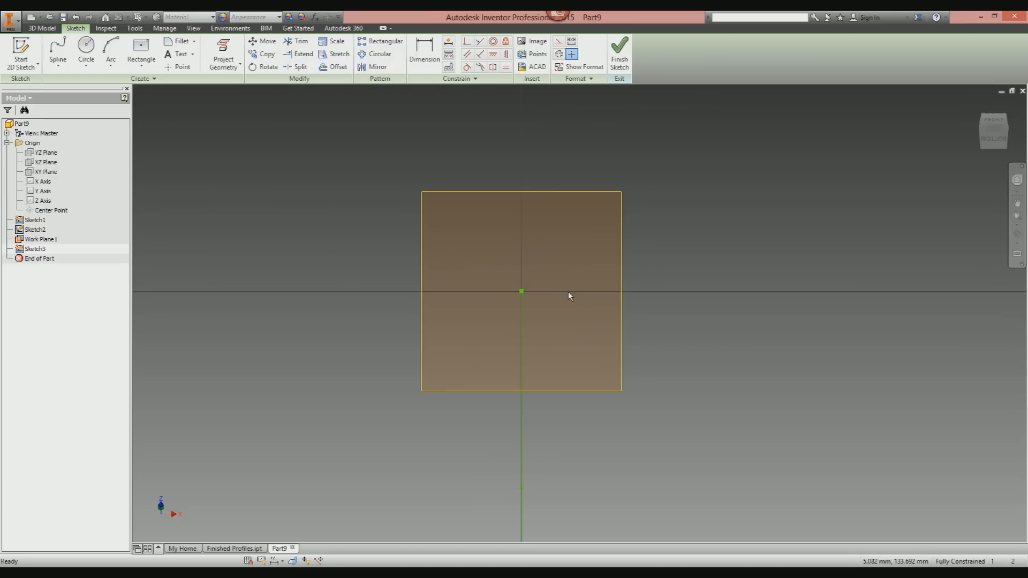
- Place six sketch points around the curve's end, three in a row above it and three in a row below it
left_click(179, 66)
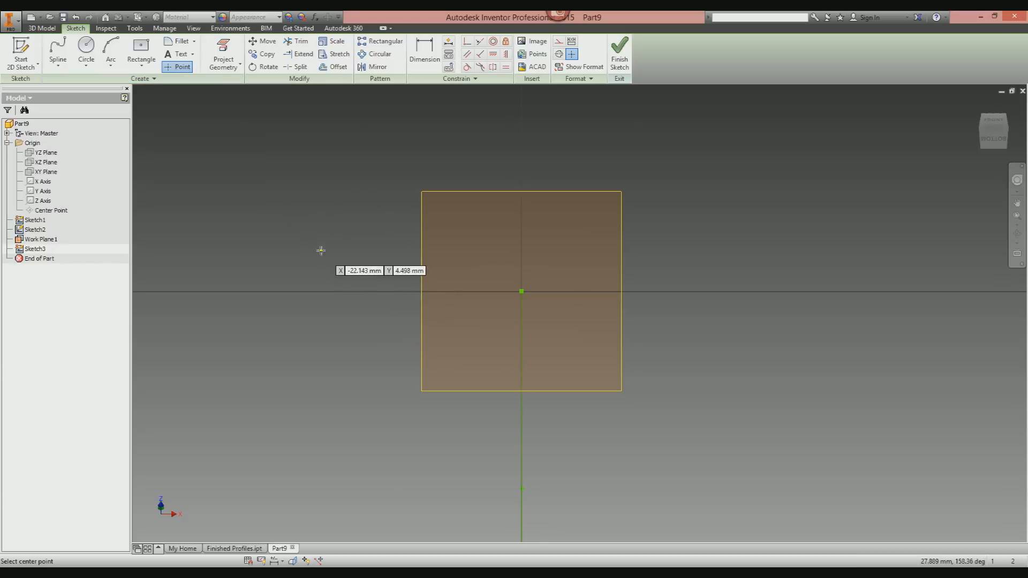
left_click(313, 226)
left_click(524, 257)
left_click(719, 222)
left_click(693, 346)
left_click(531, 328)
left_click(352, 327)
right_click(364, 353)
left_click(349, 315)
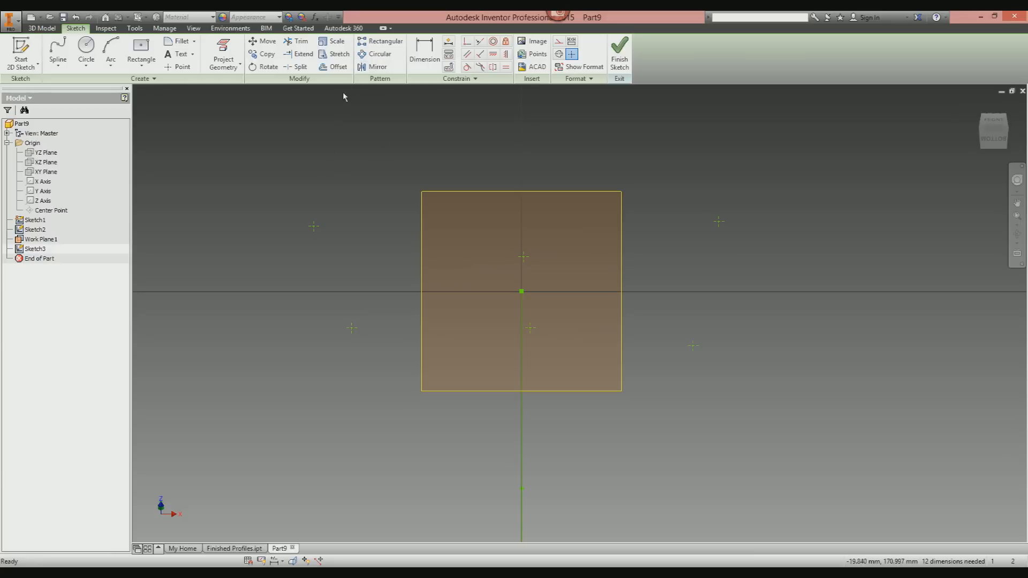
- Align the two outer points of the upper row horizontally, and likewise the two outer points of the lower row
left_click(495, 56)
left_click(314, 226)
left_click(719, 222)
left_click(693, 347)
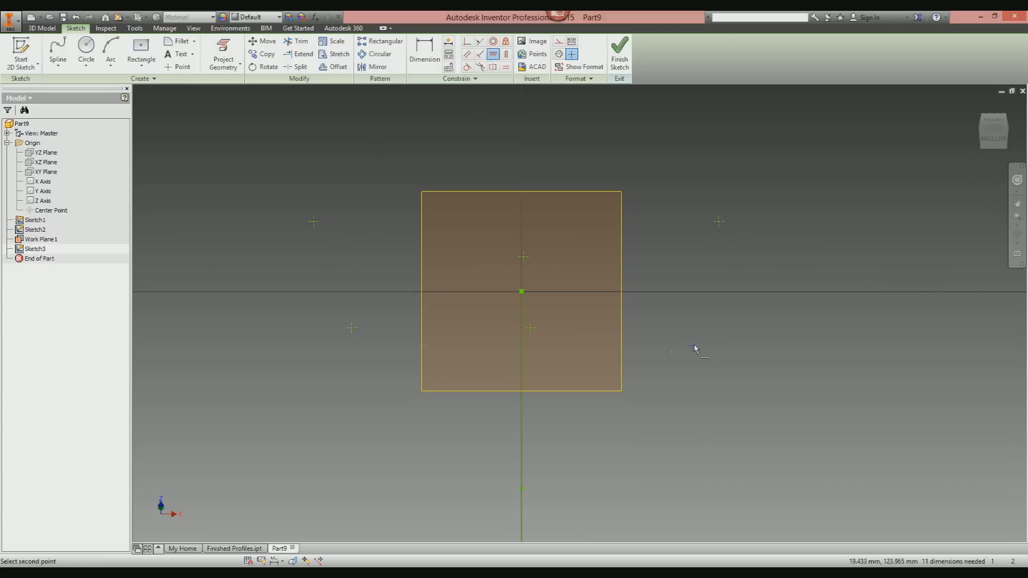
left_click(352, 328)
left_click(693, 329)
left_click(237, 109)
- Align the upper and lower middle points with each other using a Vertical constraint
left_click(506, 54)
left_click(524, 258)
left_click(532, 327)
- Project the open spline's end point into the sketch and align the middle points vertically with it
left_click(531, 258)
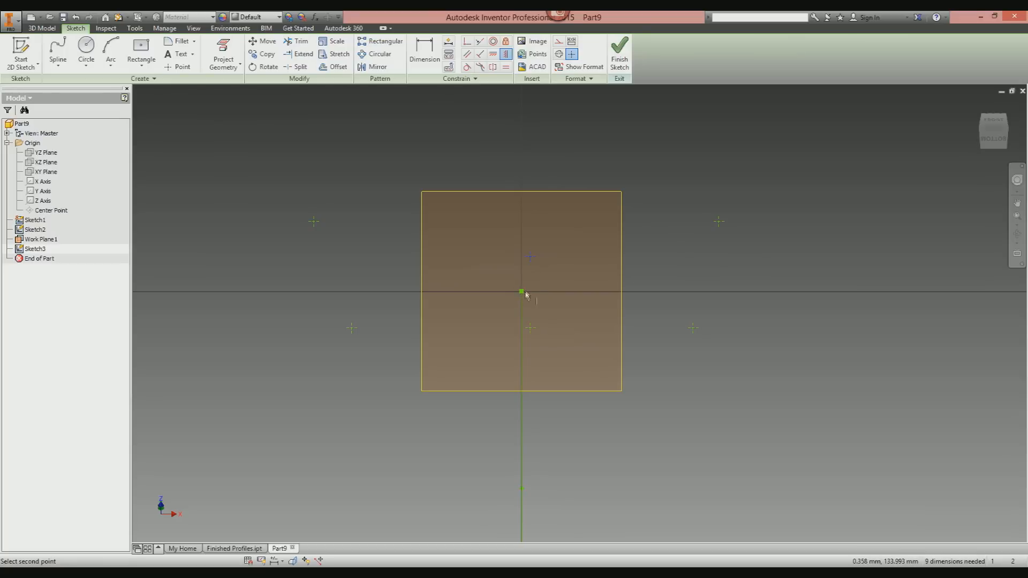
left_click(223, 53)
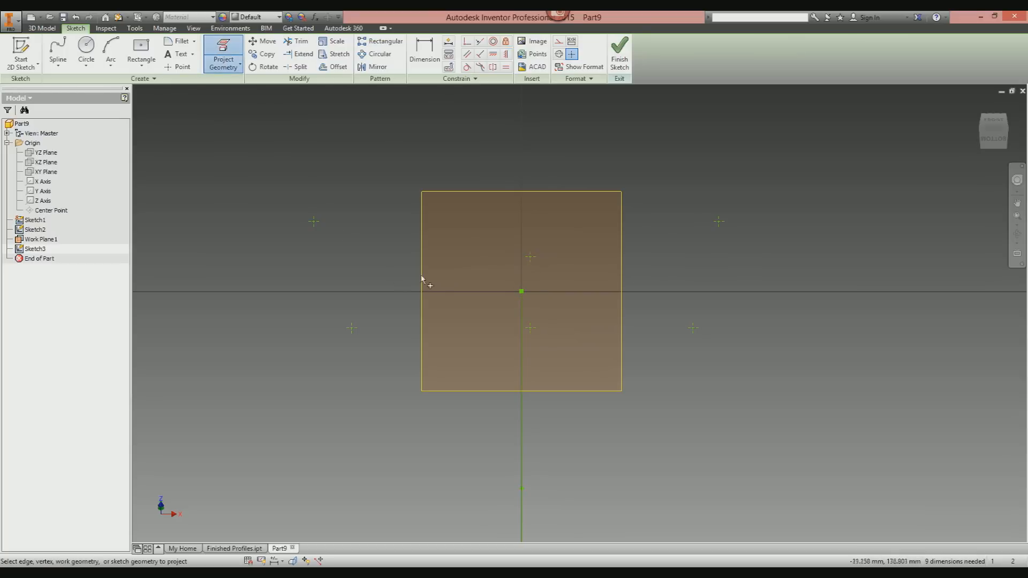
left_click(523, 292)
left_click(505, 53)
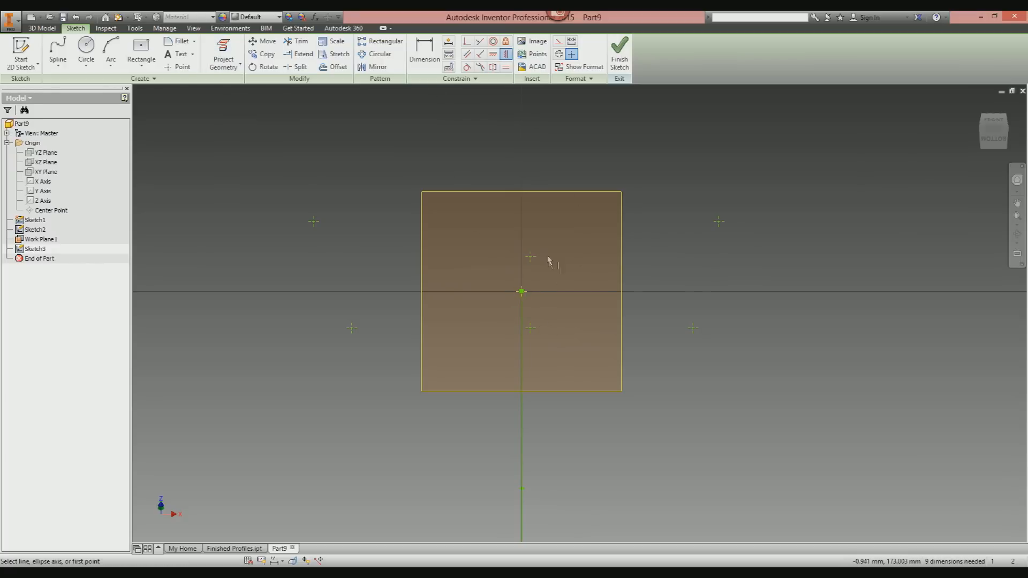
left_click(531, 258)
left_click(522, 292)
key("Escape")
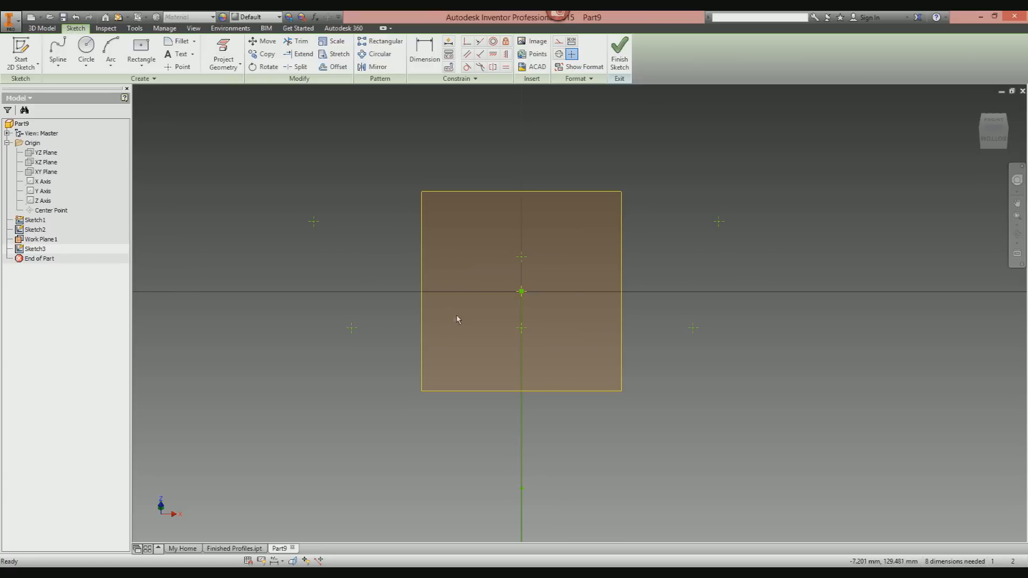
- Draw two construction lines from the projected end point, one horizontal and one vertical
left_click(58, 67)
left_click(73, 90)
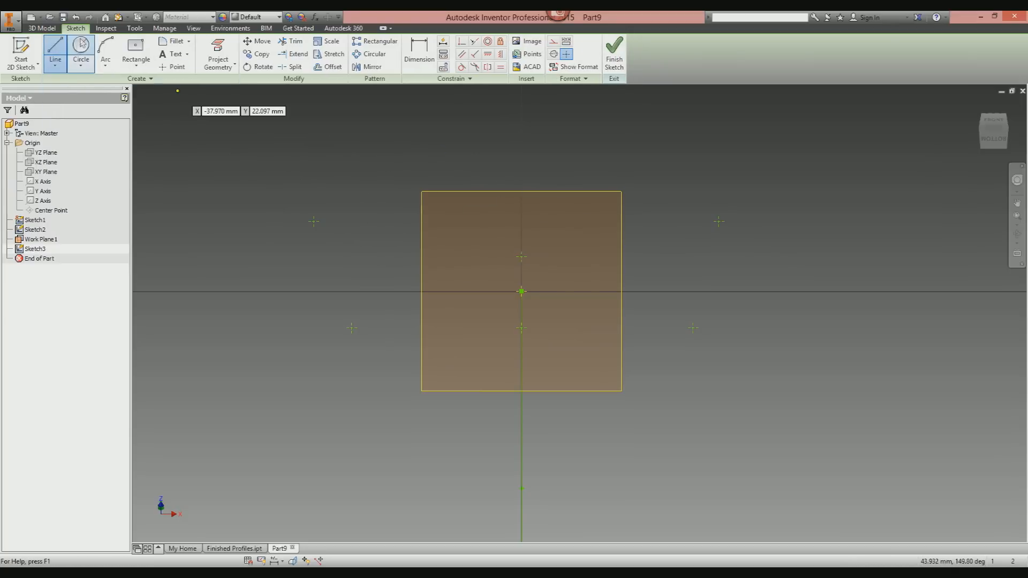
left_click(521, 292)
left_click(764, 291)
left_click(55, 49)
left_click(522, 291)
right_click(583, 145)
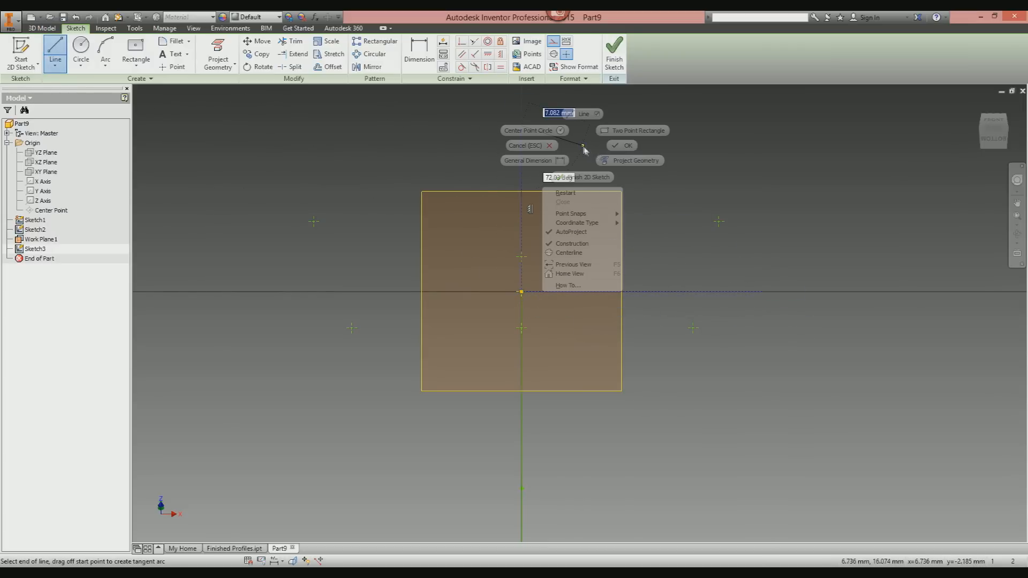
left_click(630, 155)
- Make both outer point pairs symmetric about the vertical construction line and shift the lower pair slightly down and inward
left_click(487, 67)
left_click(314, 222)
left_click(719, 222)
left_click(522, 156)
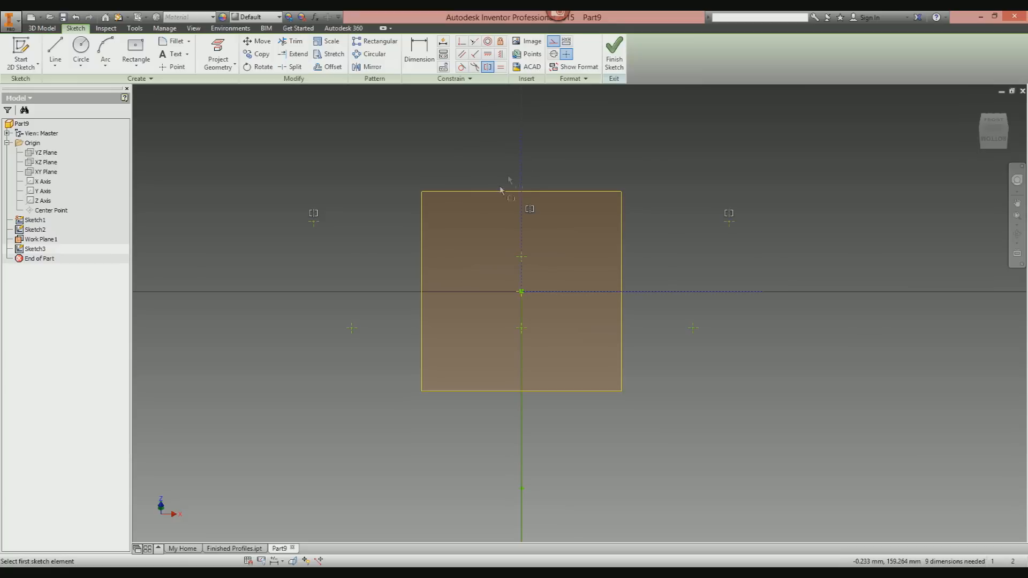
left_click(351, 328)
key("Escape")
mouse_move(351, 329)
left_mouse_down()
mouse_move(364, 333)
mouse_move(358, 342)
left_mouse_up()
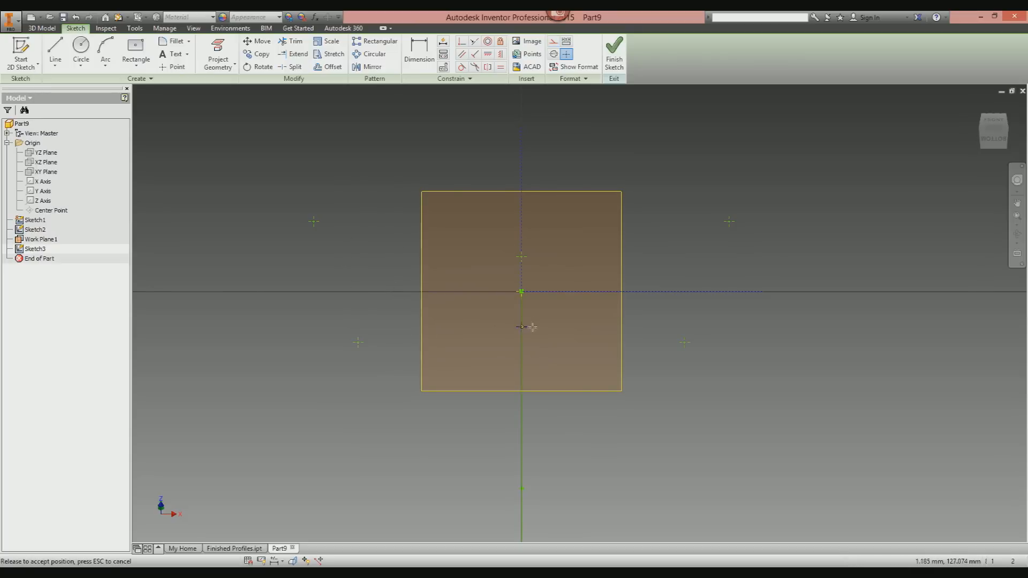
- Make the upper and lower middle points symmetric about the horizontal construction line
left_click(487, 66)
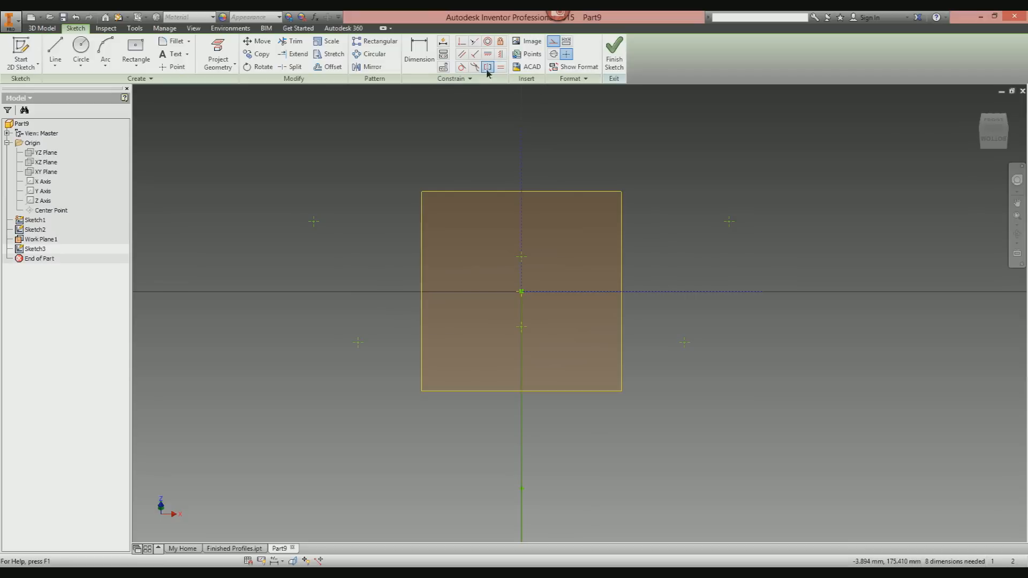
left_click(523, 257)
left_click(523, 327)
left_click(544, 293)
key("Escape")
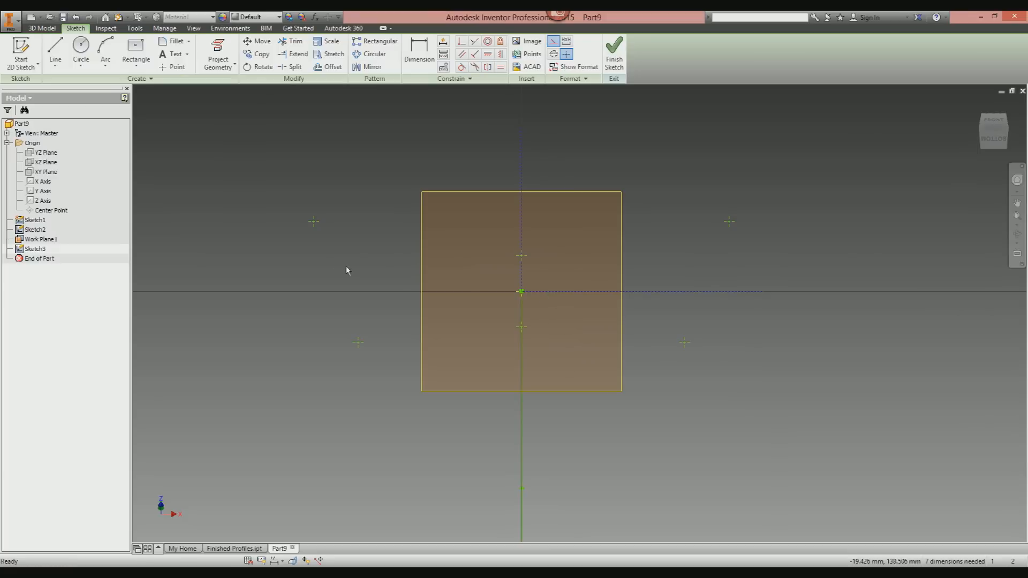
- Spread the upper and lower outer point pairs farther apart so they lie well outside the first profile's width
scroll(426, 323, "down", 5)
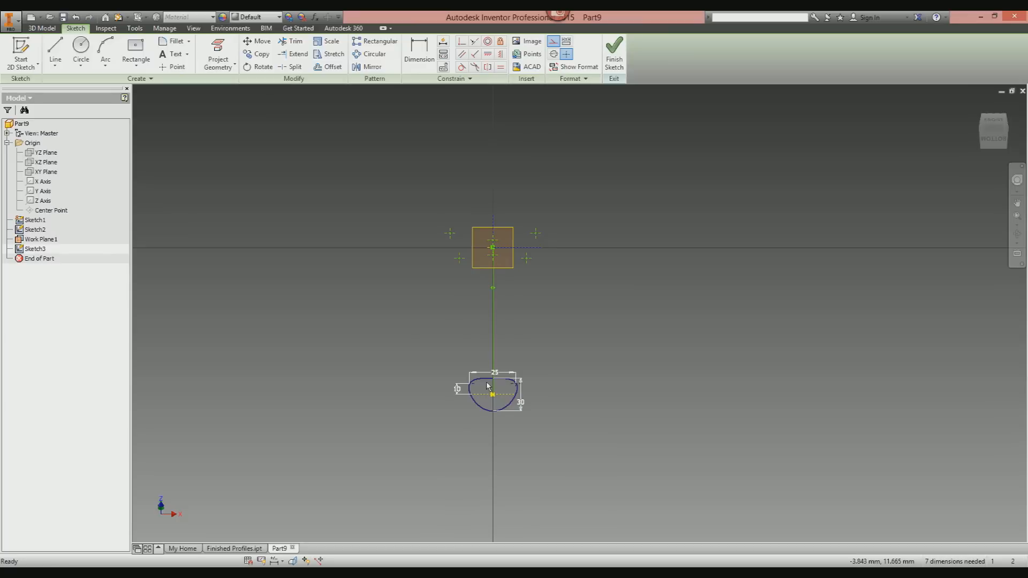
left_click_drag(451, 233, 402, 219)
left_click_drag(460, 259, 419, 260)
scroll(484, 248, "down", 4)
middle_click_drag(484, 250, 478, 313)
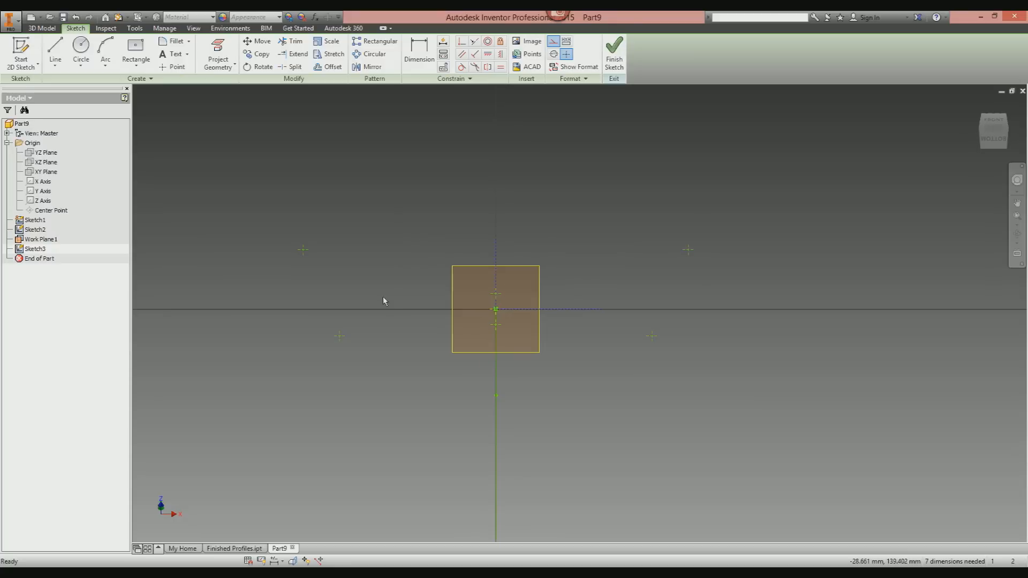
- Dimension the lower middle point 4 mm from the projected end point
scroll(518, 319, "down", 3)
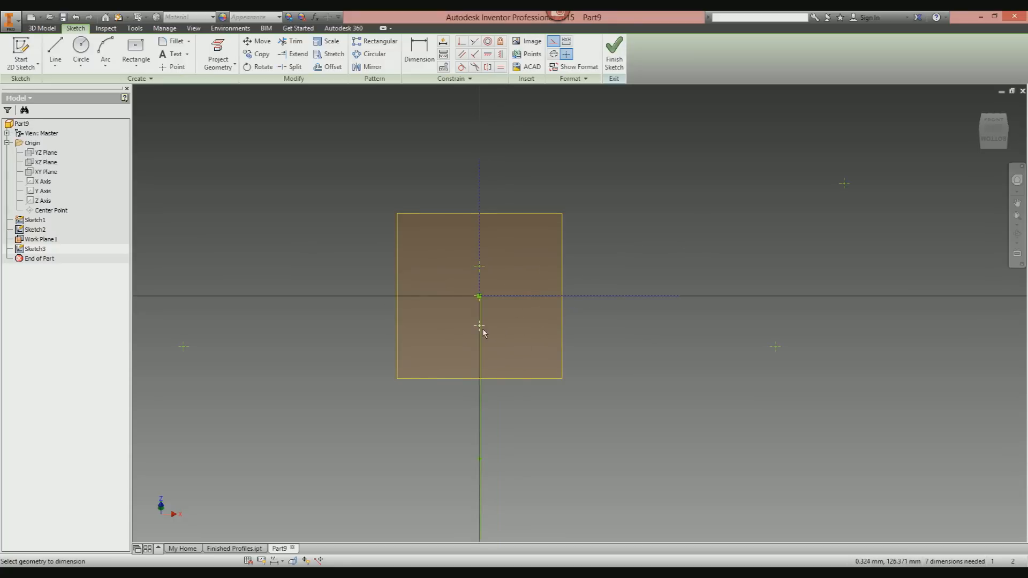
key("d")
left_click(479, 298)
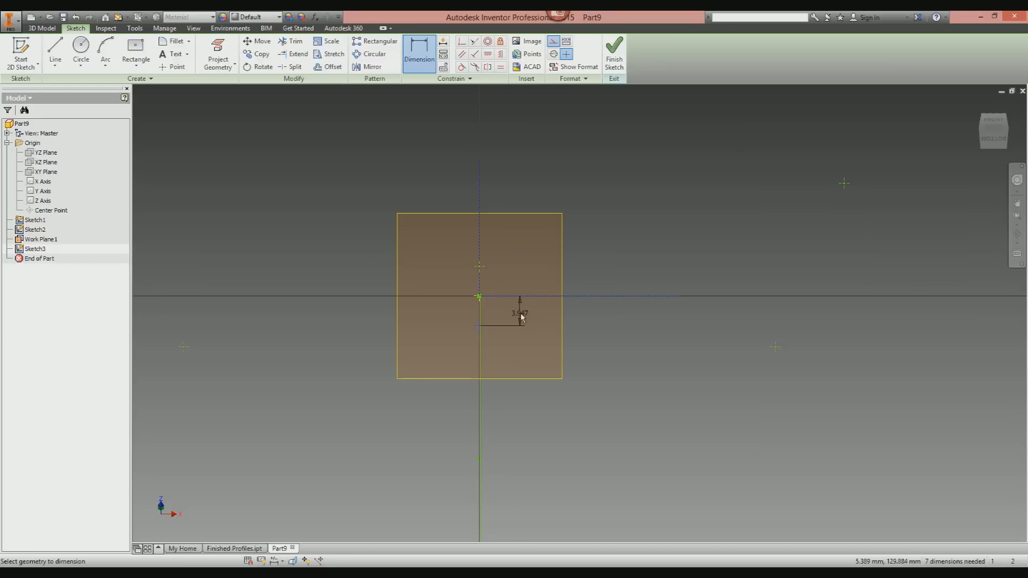
left_click(521, 313)
type("4")
key("Return")
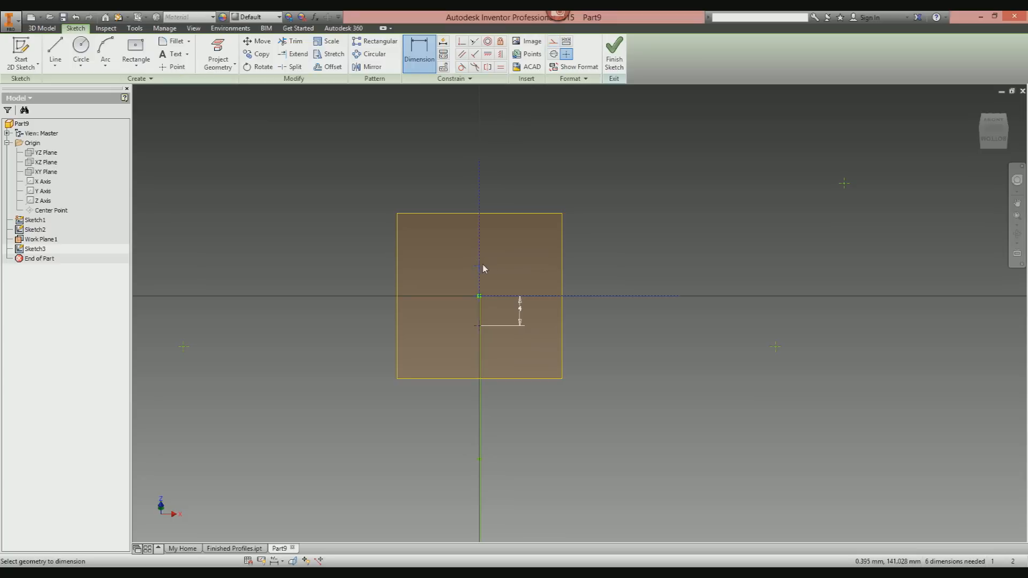
left_click(524, 273)
left_click(234, 110)
- Draw a closed interpolation spline through the six sketch points, starting and ending at the lower middle point
scroll(417, 294, "up", 2)
scroll(418, 293, "up", 2)
scroll(422, 293, "down", 3)
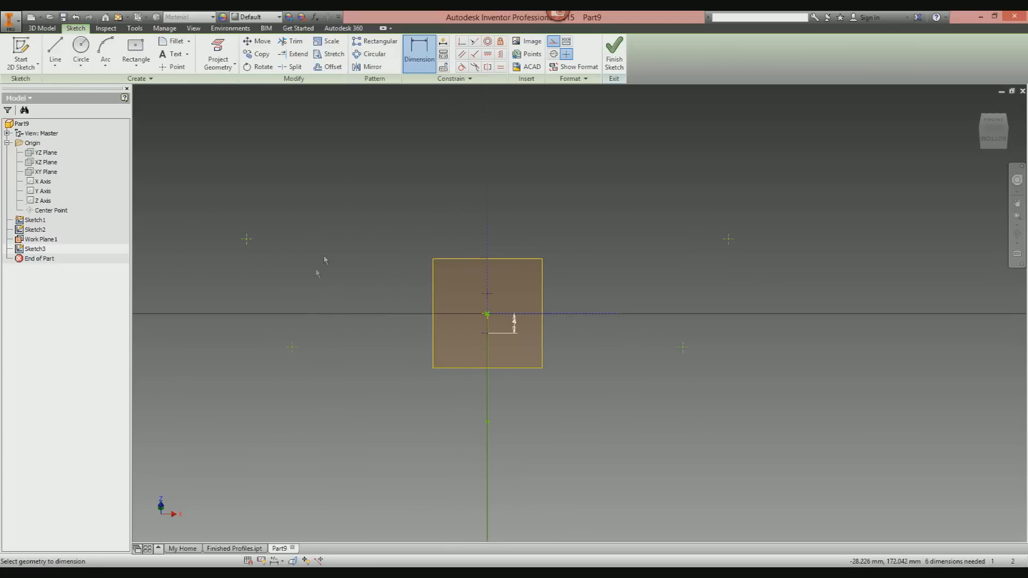
left_click(56, 65)
left_click(81, 129)
left_click(488, 334)
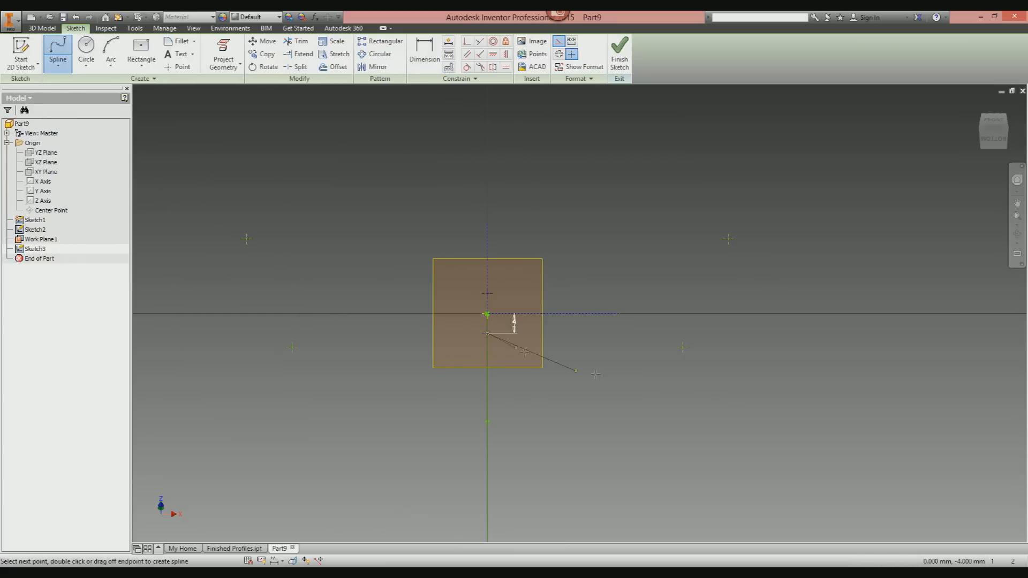
left_click(684, 351)
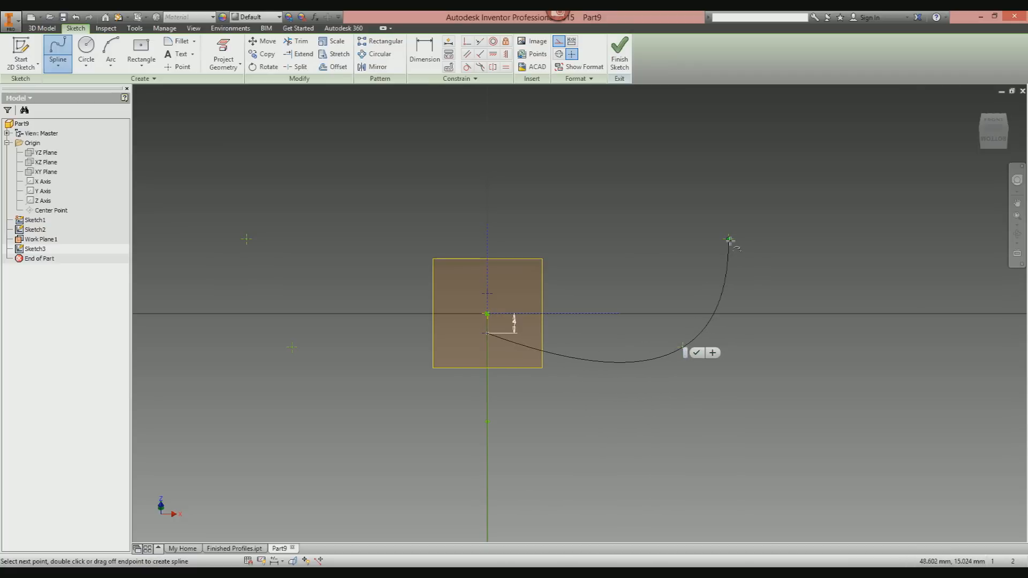
left_click(728, 239)
left_click(487, 294)
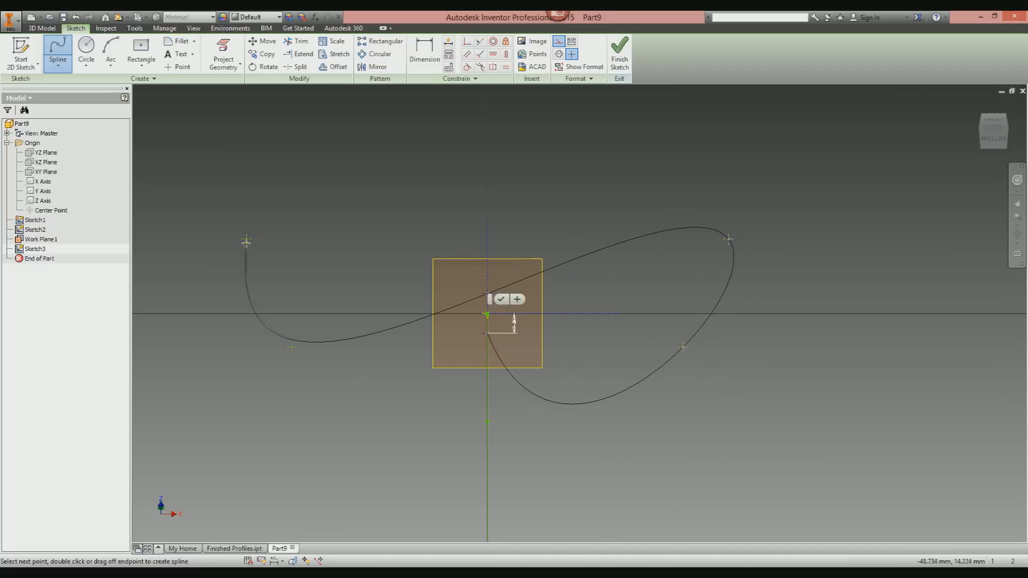
left_click(246, 238)
left_click(292, 348)
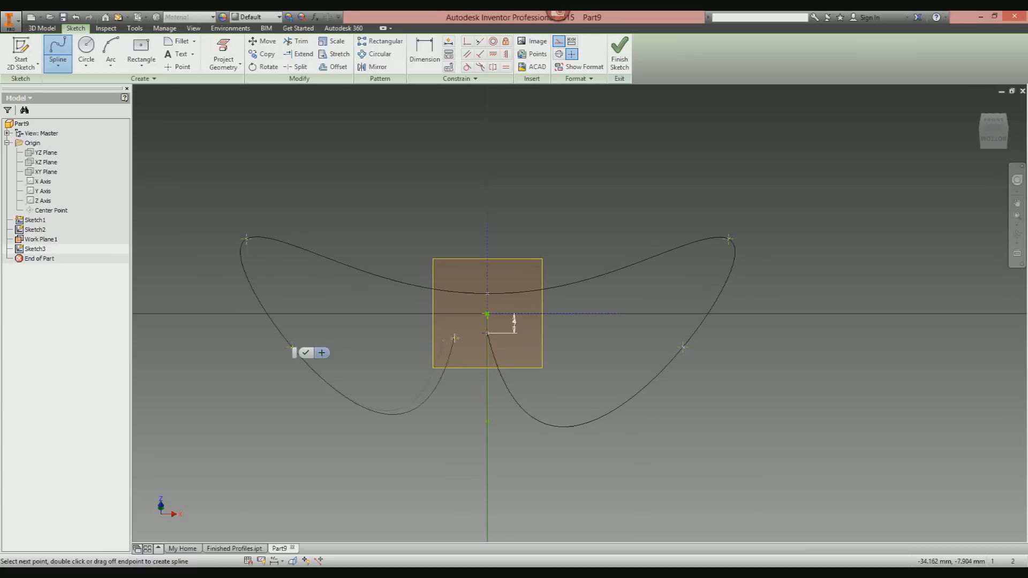
left_click(489, 332)
right_click(356, 317)
left_click(352, 280)
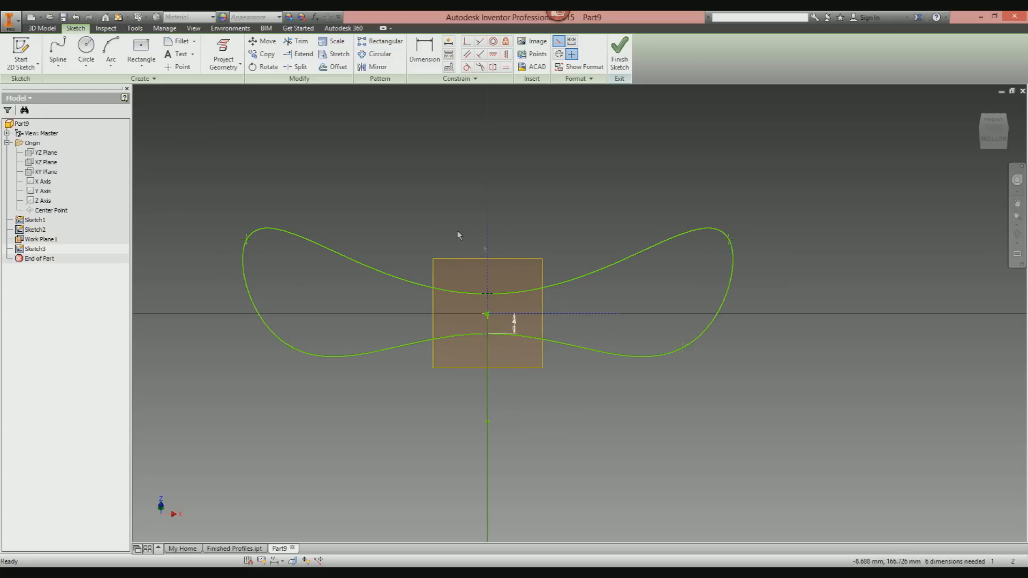
- Finish the second profile's sketch and hide the work plane at the guide's end
mouse_move(541, 357)
middle_mouse_down("shift")
mouse_move(583, 377)
mouse_move(635, 358)
mouse_move(573, 364)
middle_mouse_up("shift")
middle_click_drag(515, 316, 533, 310, "shift")
scroll(681, 284, "up", 3)
middle_click_drag(683, 286, 554, 362)
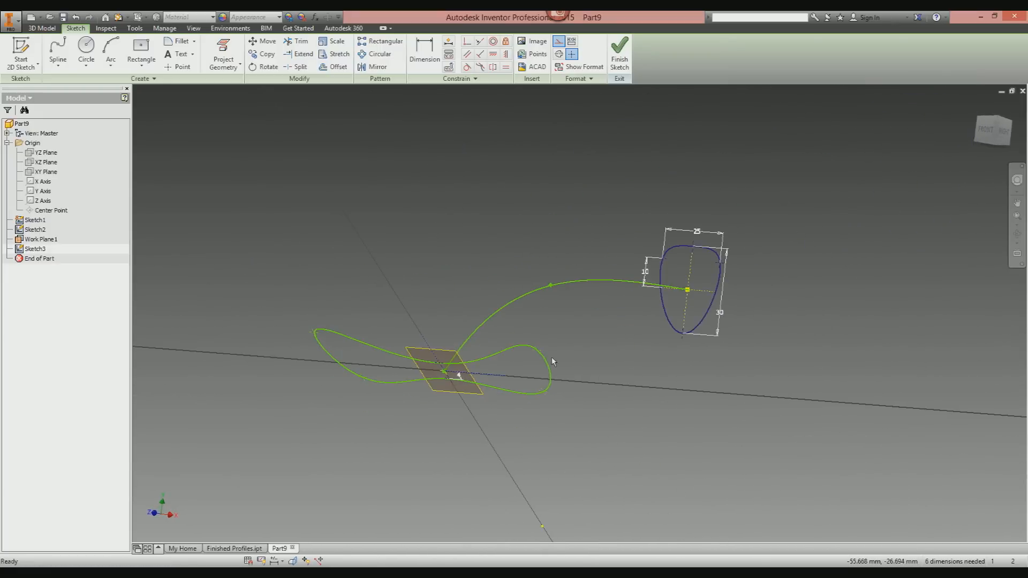
left_click(619, 54)
left_click(462, 394)
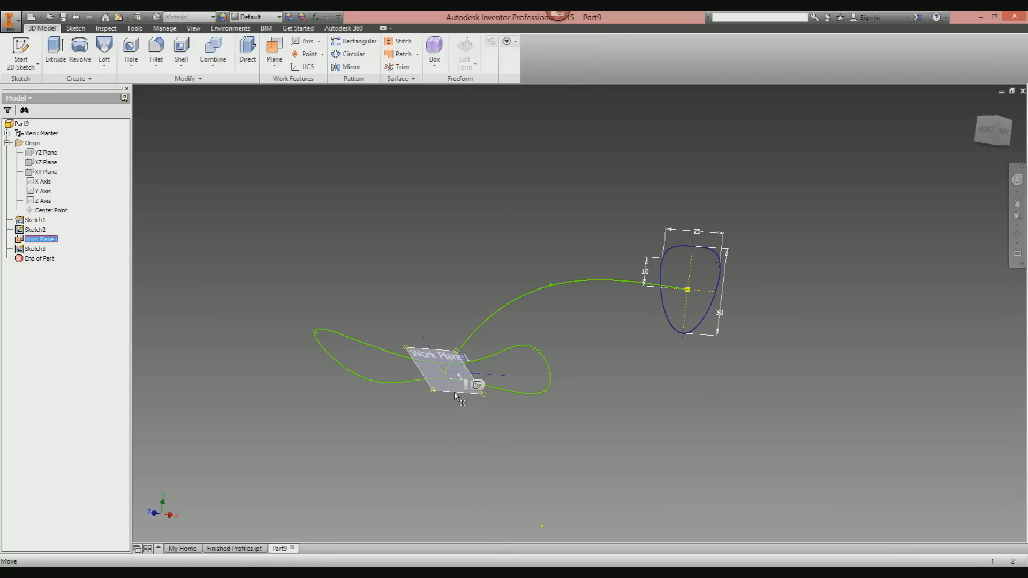
right_click(445, 394)
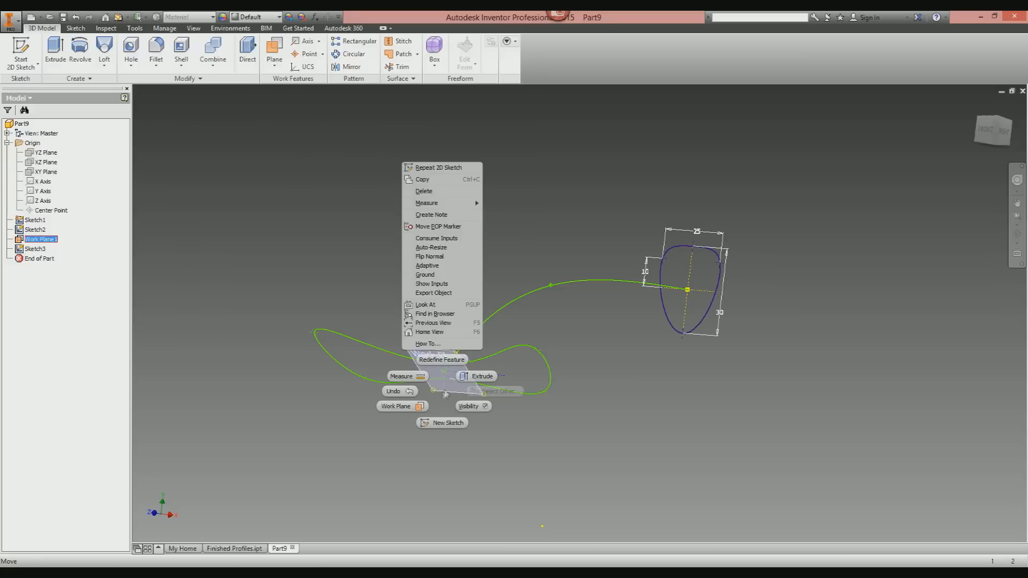
left_click(471, 406)
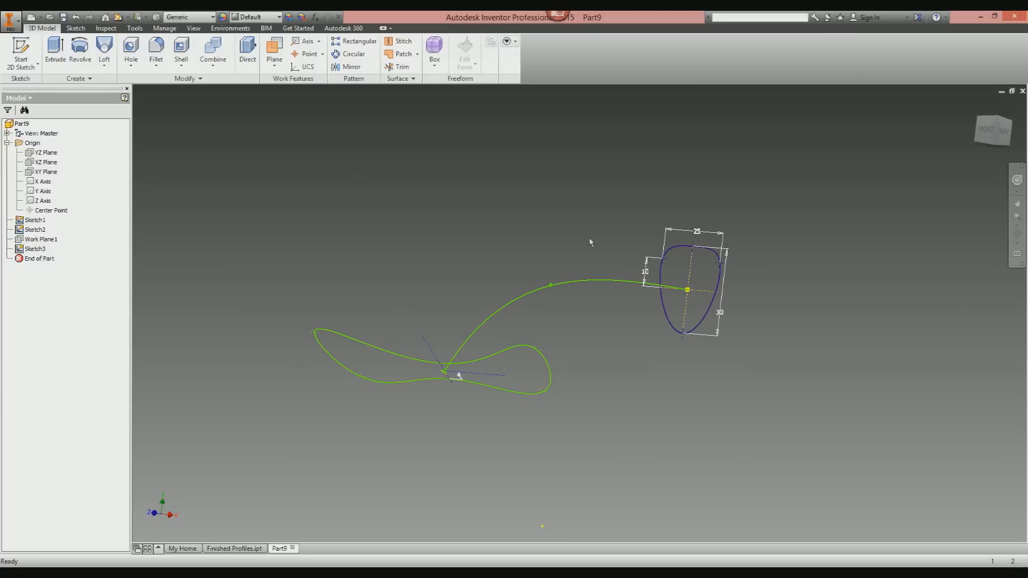
- Begin a Loft with the wide second profile and the 25 mm wide first profile as its sections
left_click(104, 52)
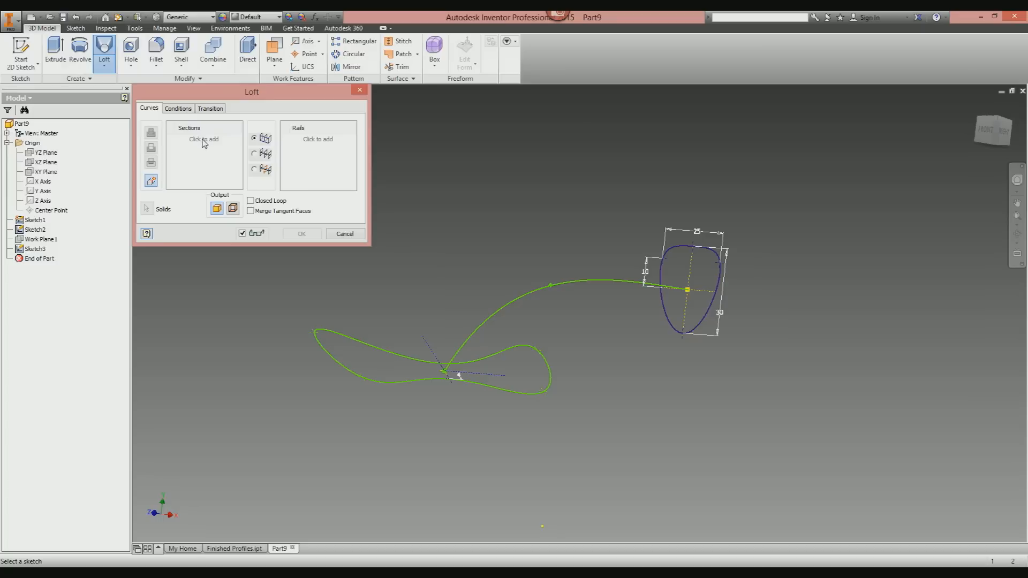
left_click(377, 355)
left_click(679, 247)
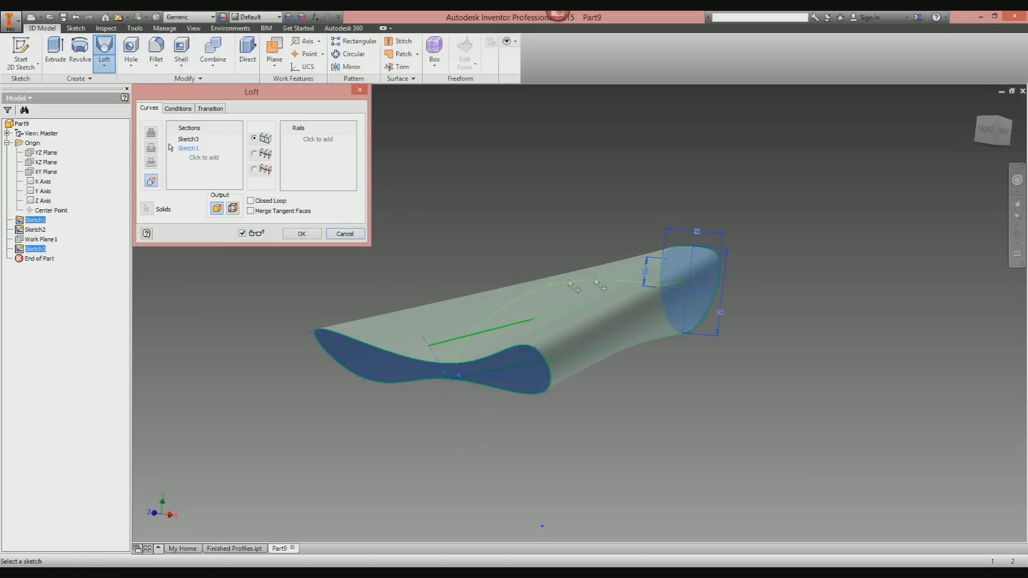
key("F4")
left_click_drag(679, 442, 105, 430)
left_click_drag(507, 402, 506, 402)
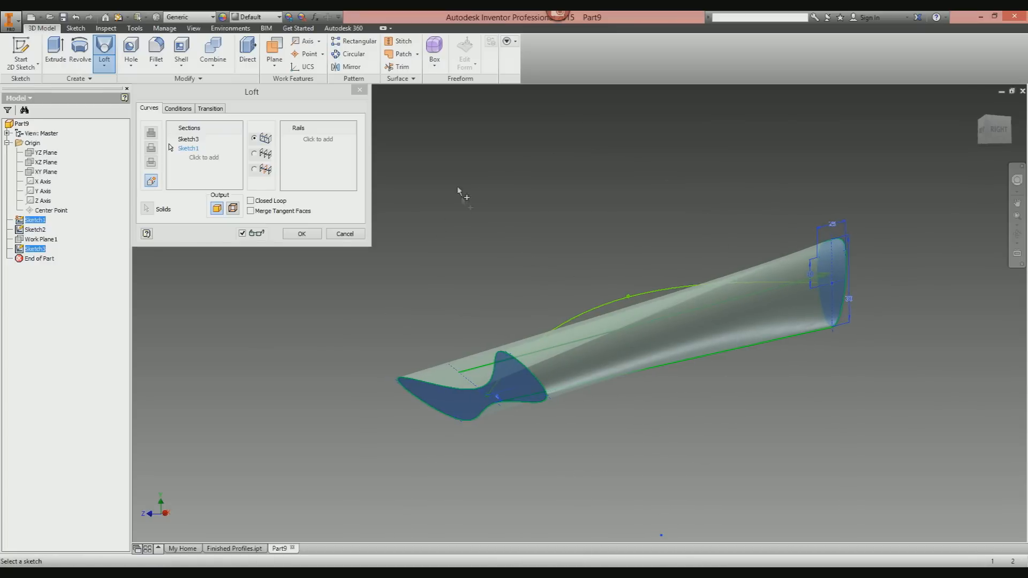
- Switch the loft to center line mode, use the guide spline as center line, and create the solid
left_click(255, 153)
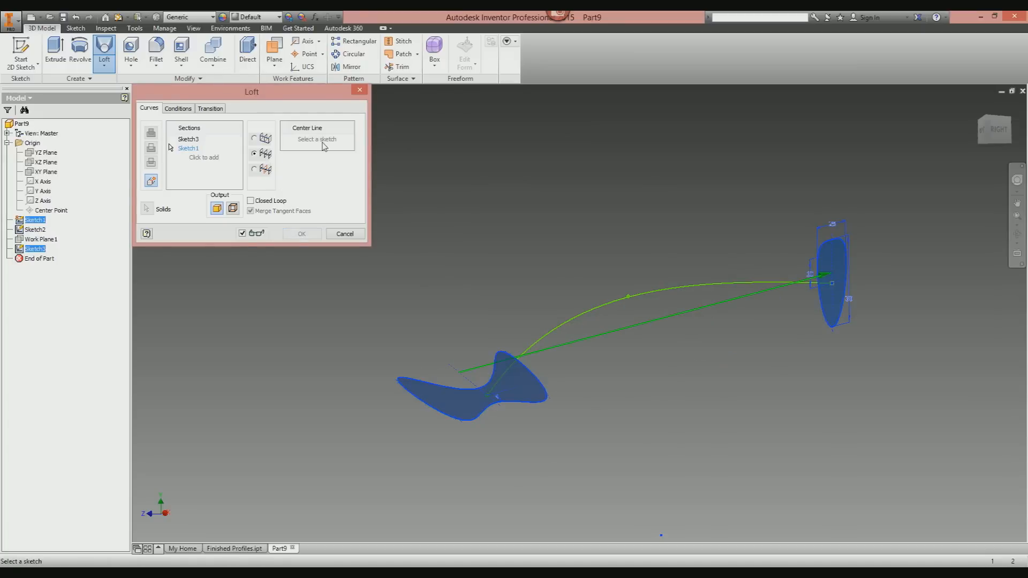
left_click(588, 315)
key("F4")
mouse_move(592, 355)
left_mouse_down()
mouse_move(440, 343)
mouse_move(632, 350)
mouse_move(661, 244)
mouse_move(560, 348)
left_mouse_up()
mouse_move(409, 327)
left_mouse_down()
mouse_move(404, 313)
mouse_move(447, 340)
left_mouse_up()
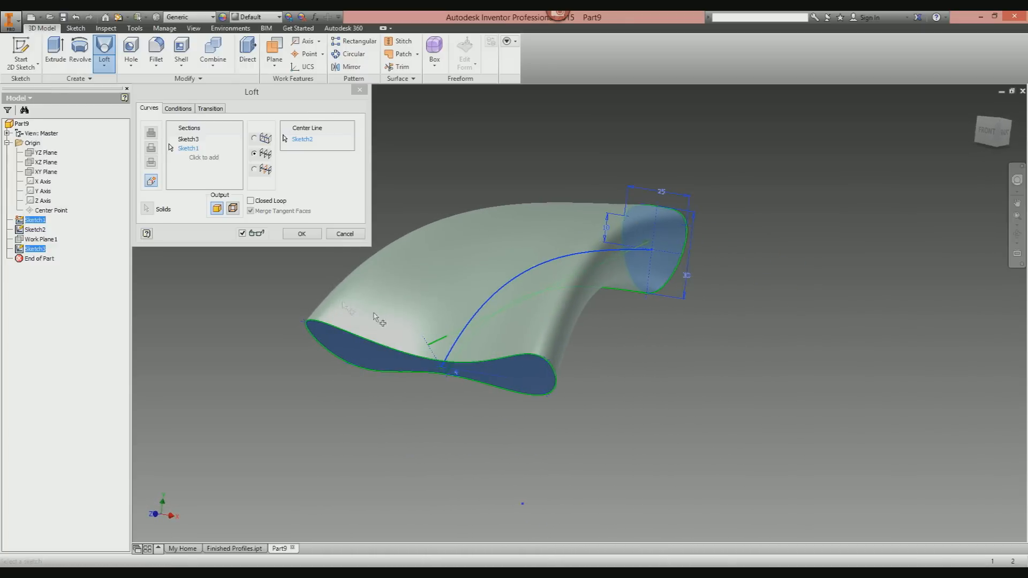
left_click(315, 236)
key("F4")
left_click_drag(557, 316, 471, 332)
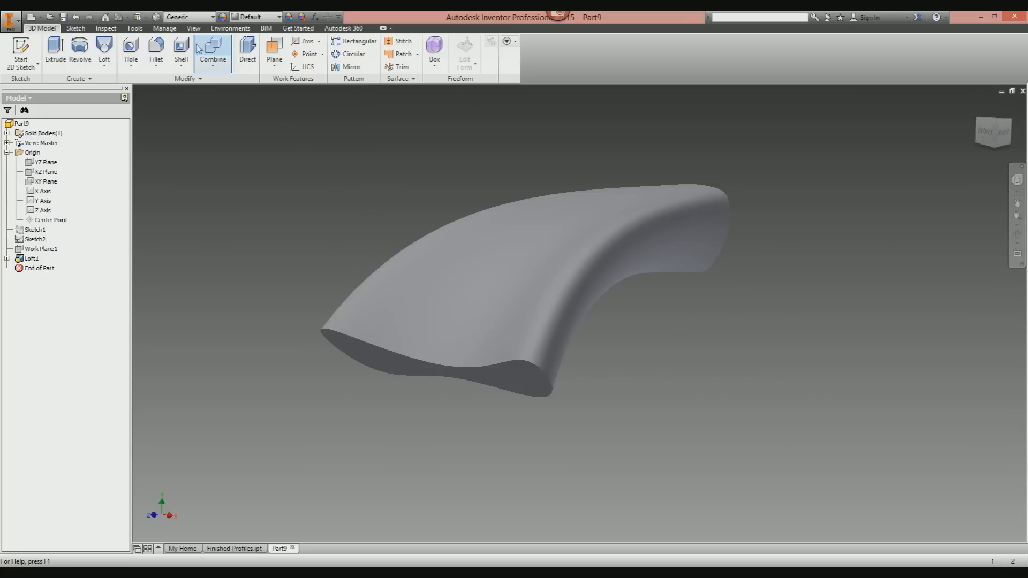
- Apply the Chrome - Polished appearance to the lofted part
left_click(268, 17)
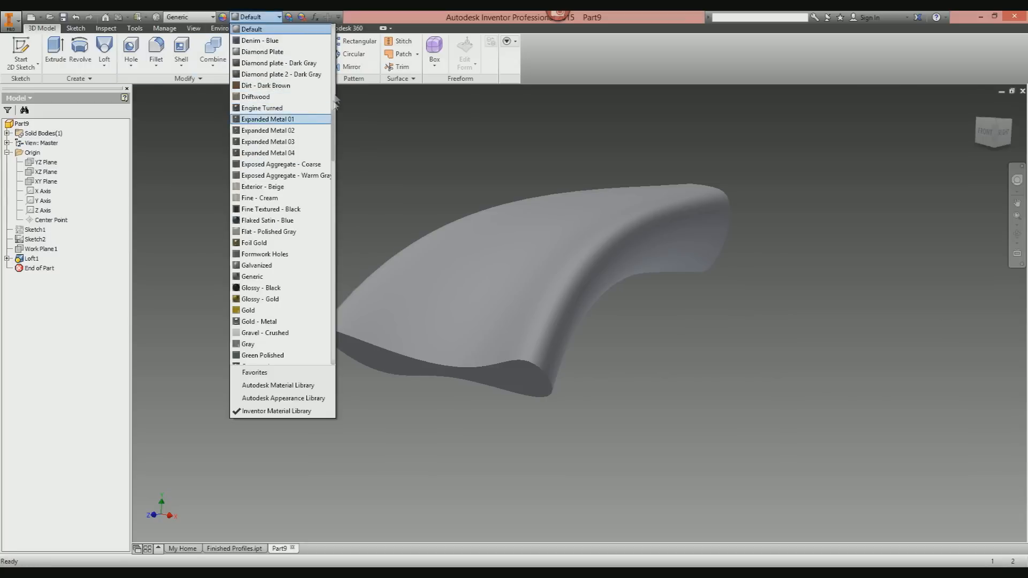
left_click_drag(333, 119, 333, 75)
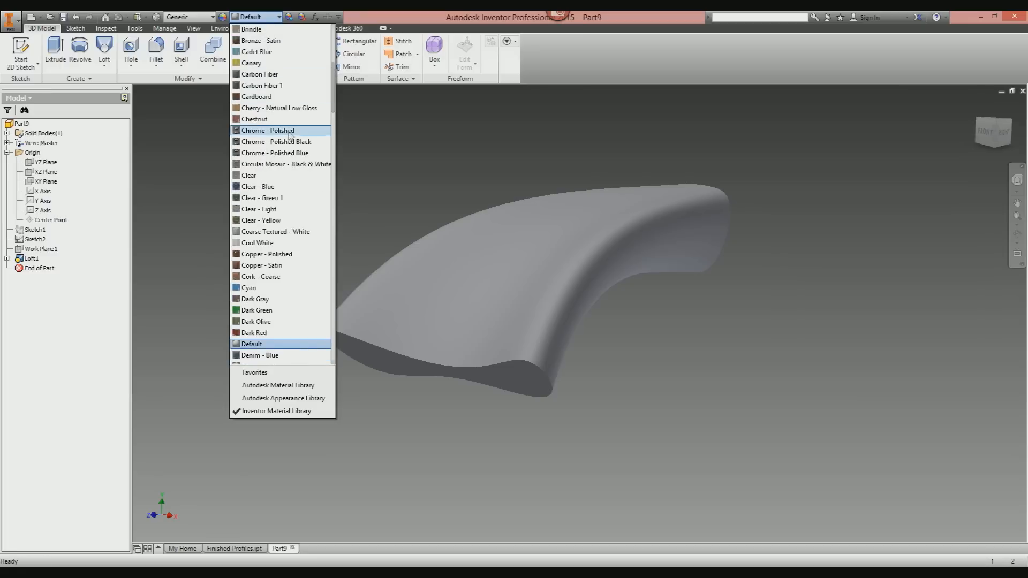
left_click(268, 131)
middle_click_drag(390, 216, 316, 222, "shift")
middle_click_drag(568, 268, 626, 289, "shift")
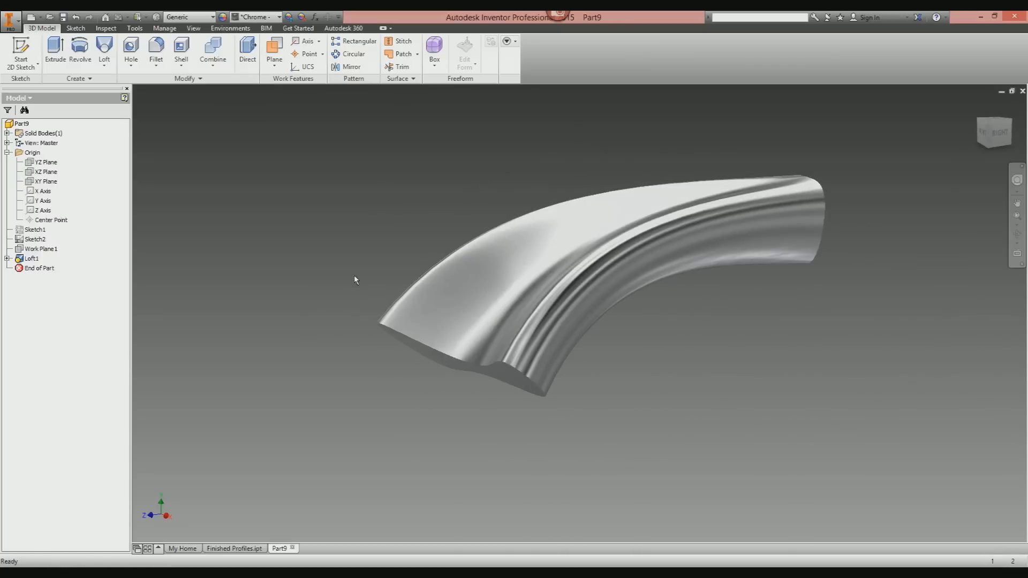
- Add a Zebra analysis to all faces of the lofted part with the default stripe settings
left_click(135, 28)
left_click(106, 28)
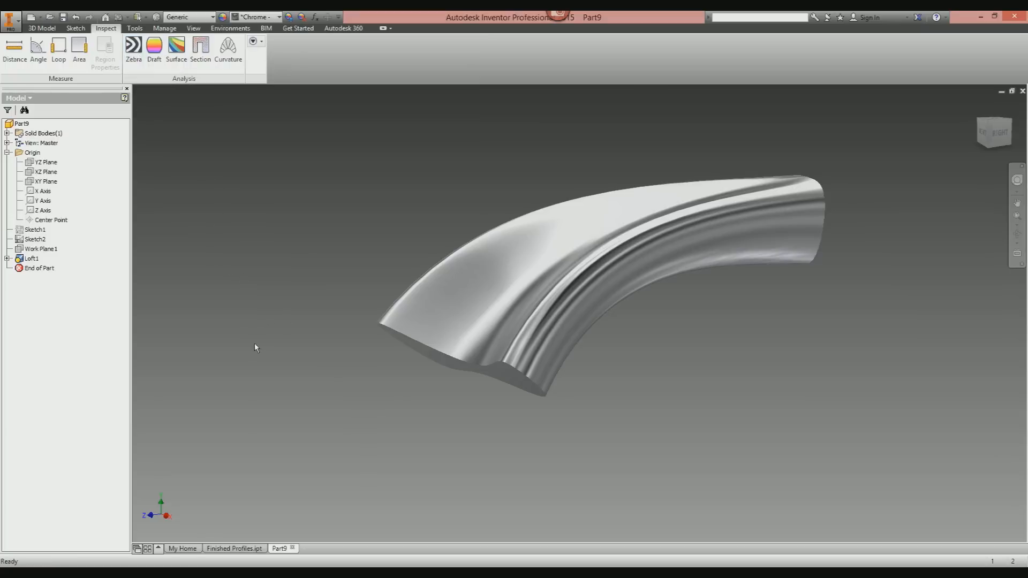
key("F4")
left_click_drag(594, 268, 587, 319)
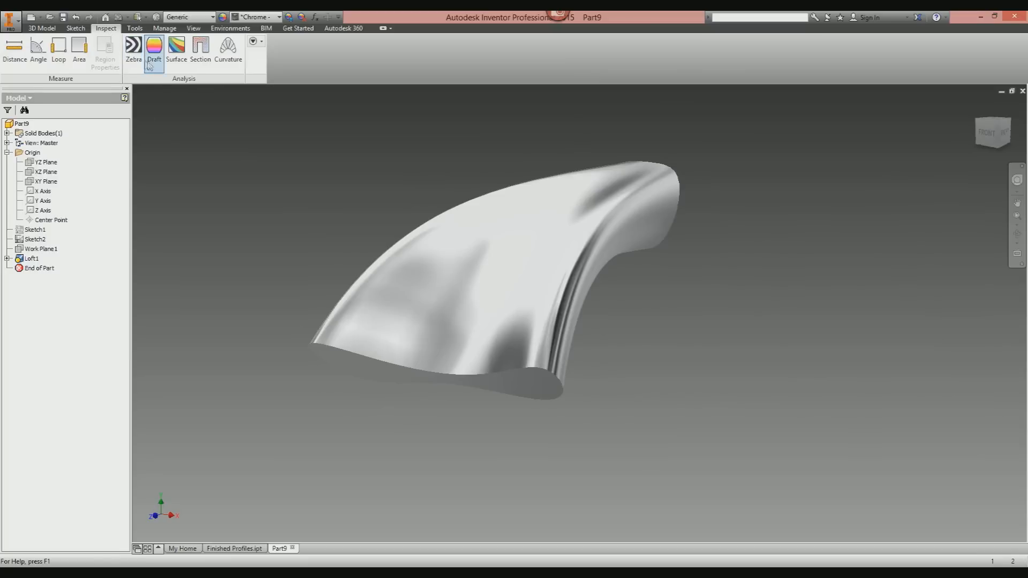
left_click(133, 47)
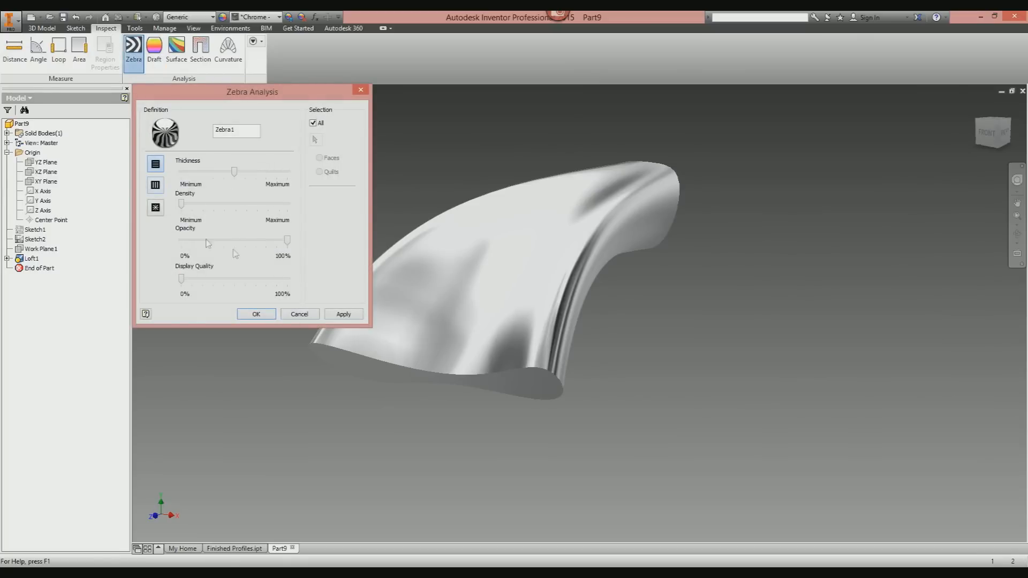
left_click(243, 314)
- Examine the zebra stripes along the loft's sides, top and ends to judge its surface smoothness
key("F4")
left_click_drag(418, 353, 449, 316)
left_click_drag(670, 289, 488, 260)
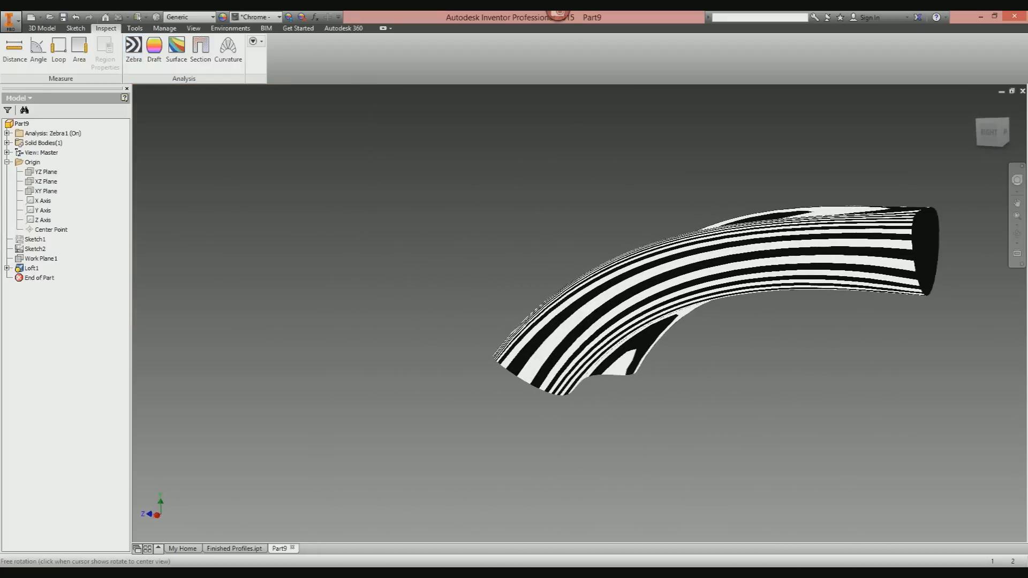
middle_click_drag(663, 366, 518, 431)
key("F4")
left_click_drag(518, 431, 551, 370)
middle_click_drag(514, 332, 572, 301, "shift")
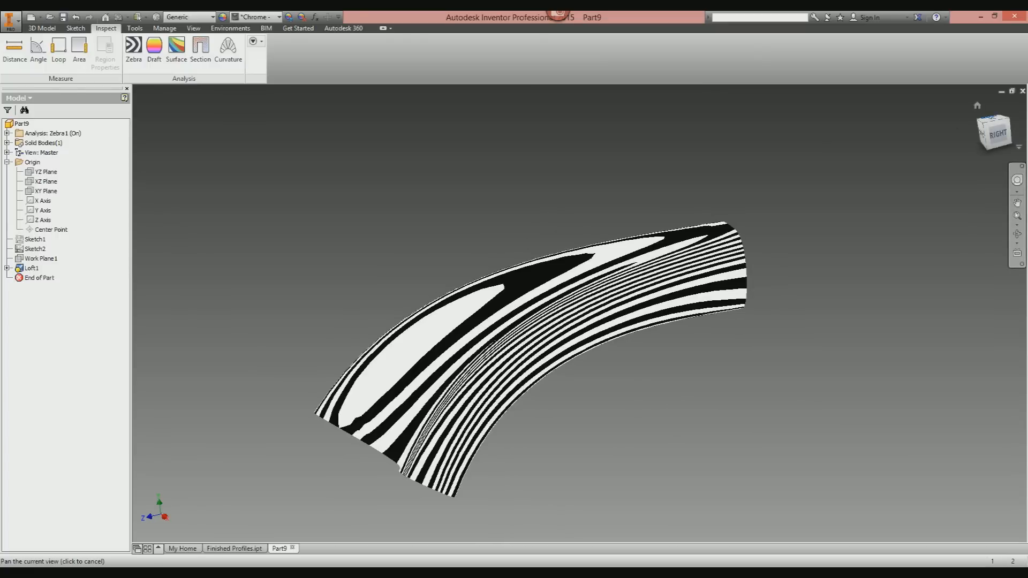
left_click(995, 118)
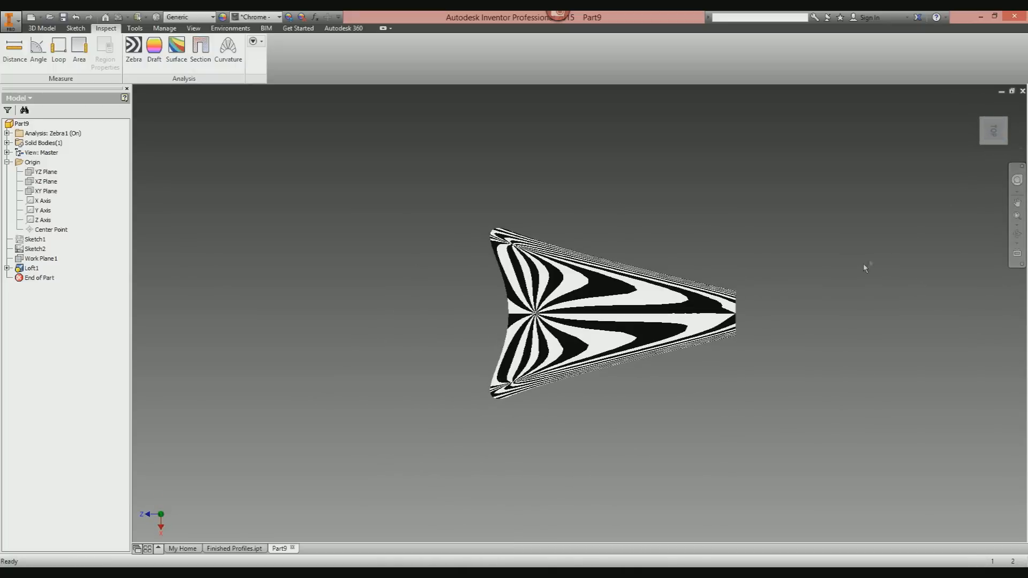
left_click(978, 107)
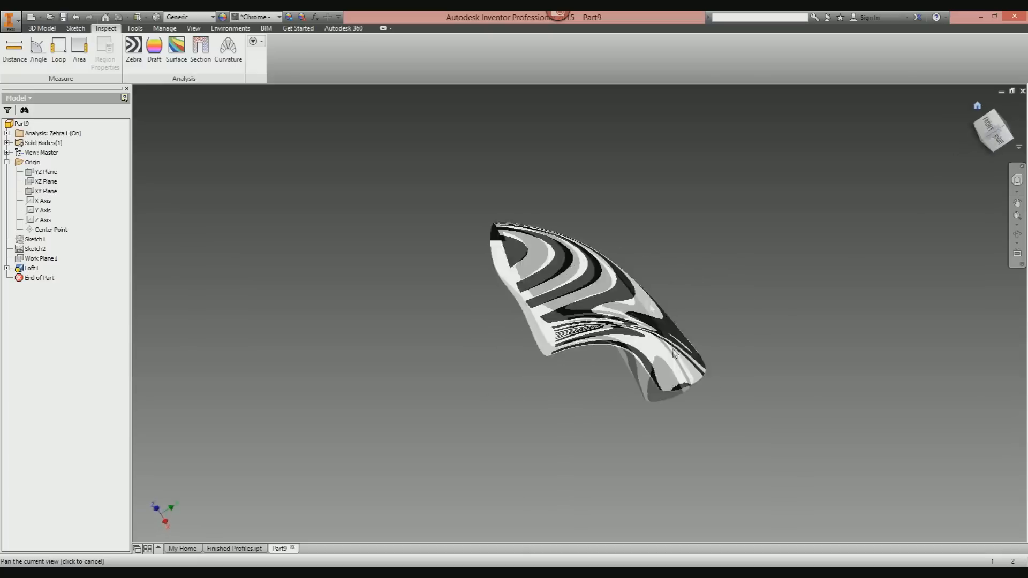
middle_click_drag(590, 506, 595, 366, "shift")
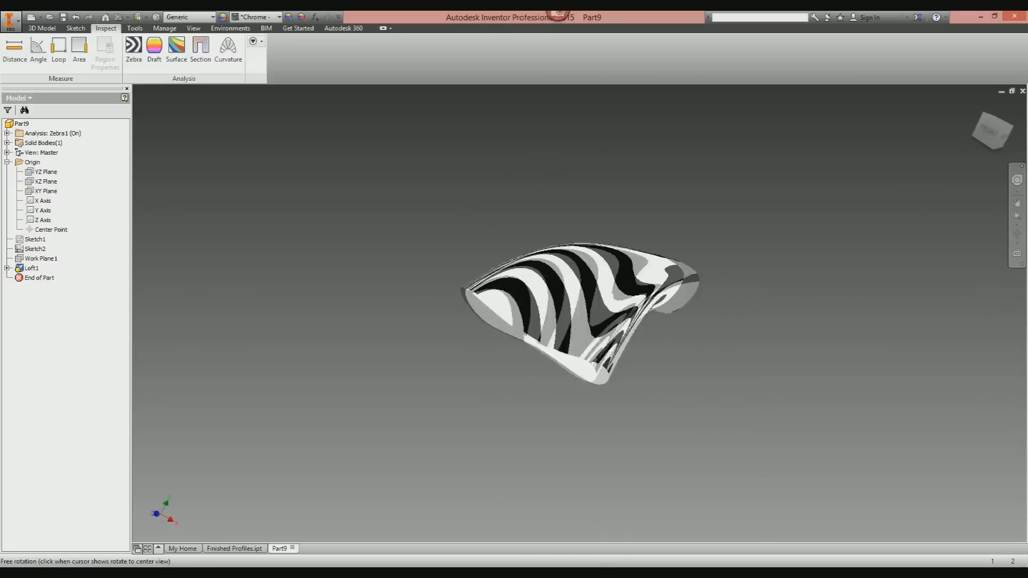
middle_click_drag(353, 436, 271, 445, "shift")
- Switch to the Finished Profiles.ipt part and view its profiles and guide curve at an angle
left_click(234, 548)
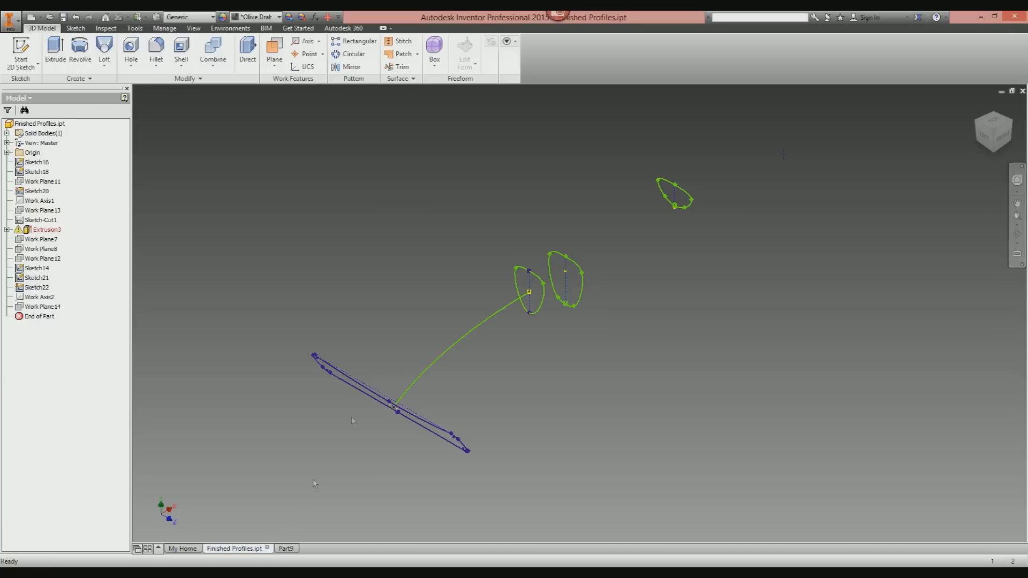
mouse_move(482, 385)
middle_mouse_down("shift")
mouse_move(484, 321)
mouse_move(525, 308)
mouse_move(485, 311)
mouse_move(466, 337)
middle_mouse_up("shift")
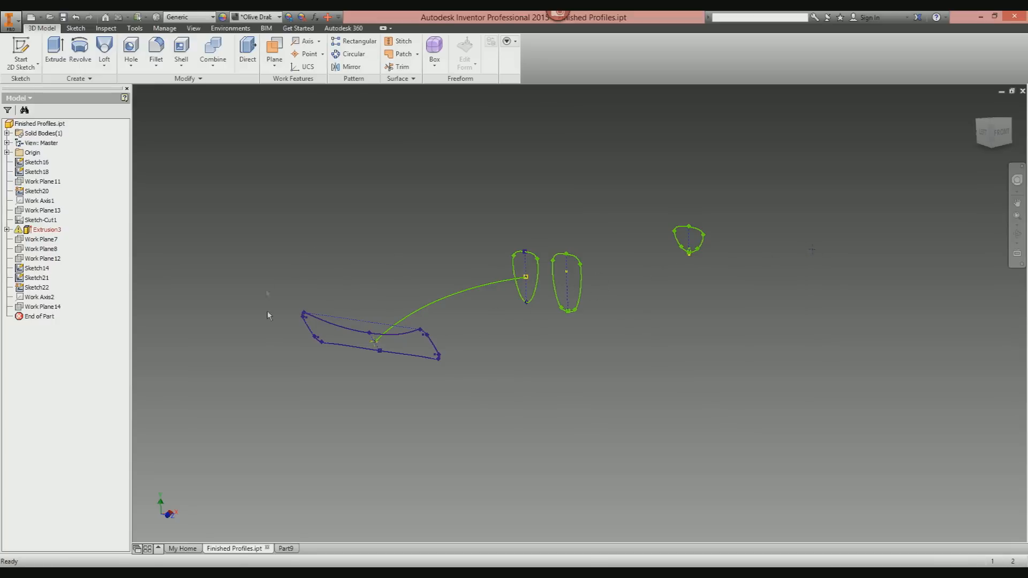
mouse_move(352, 332)
middle_mouse_down("shift")
mouse_move(299, 333)
mouse_move(339, 332)
middle_mouse_up("shift")
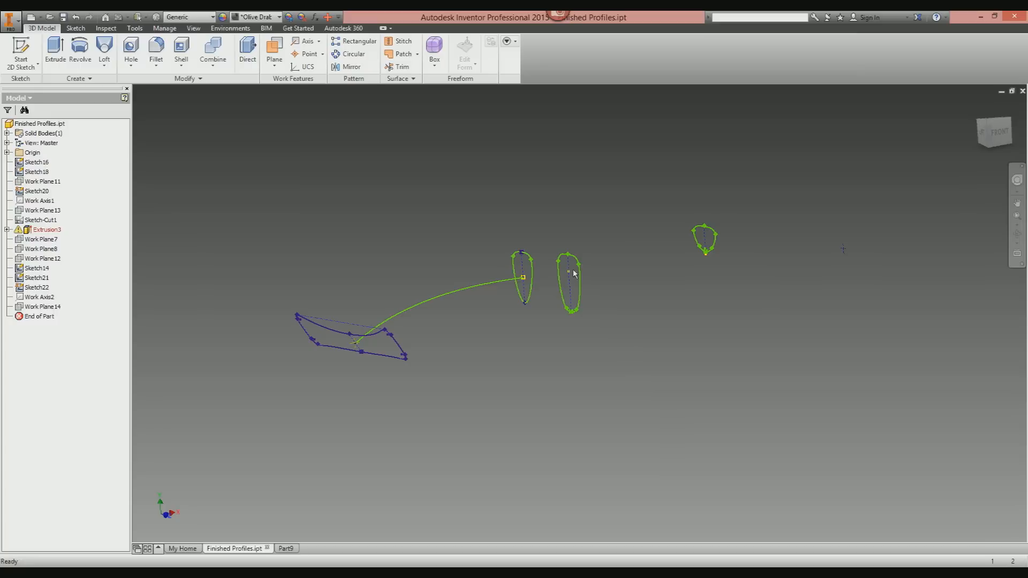
middle_click_drag(600, 277, 645, 280, "shift")
- Loft the wide flat profile to the nearest upright profile, using the curve between them as center line
left_click(104, 47)
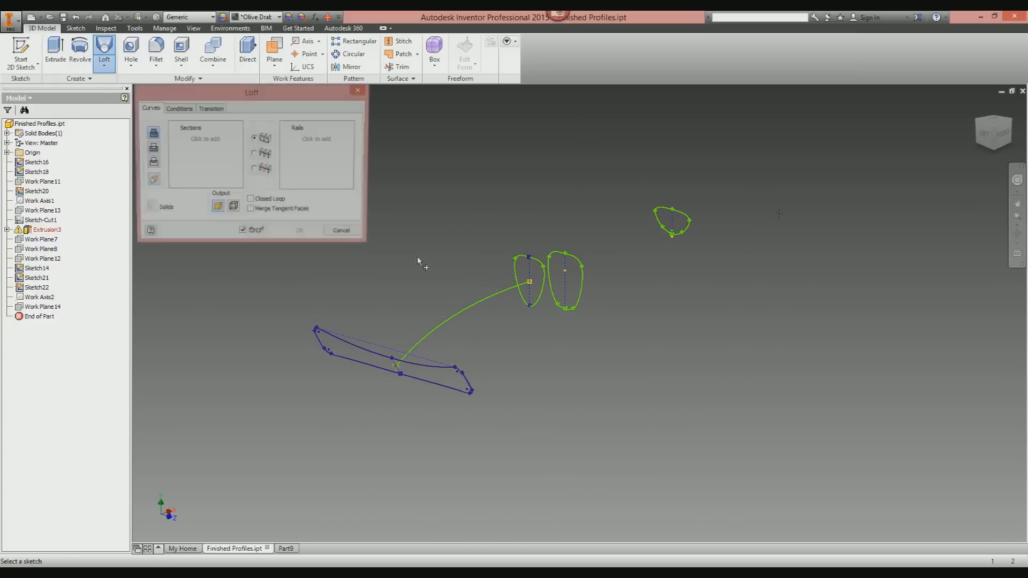
left_click(429, 383)
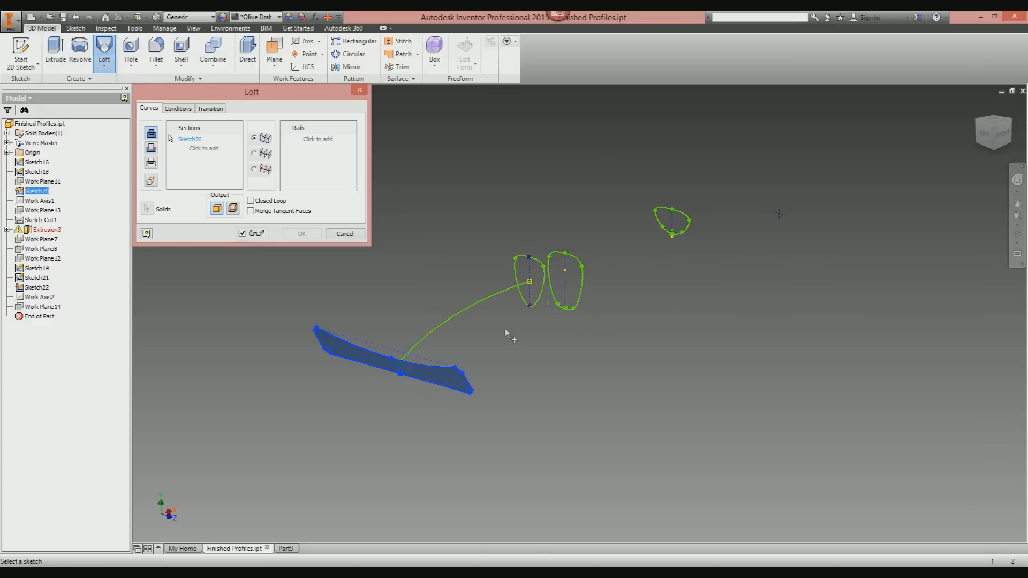
left_click(541, 304)
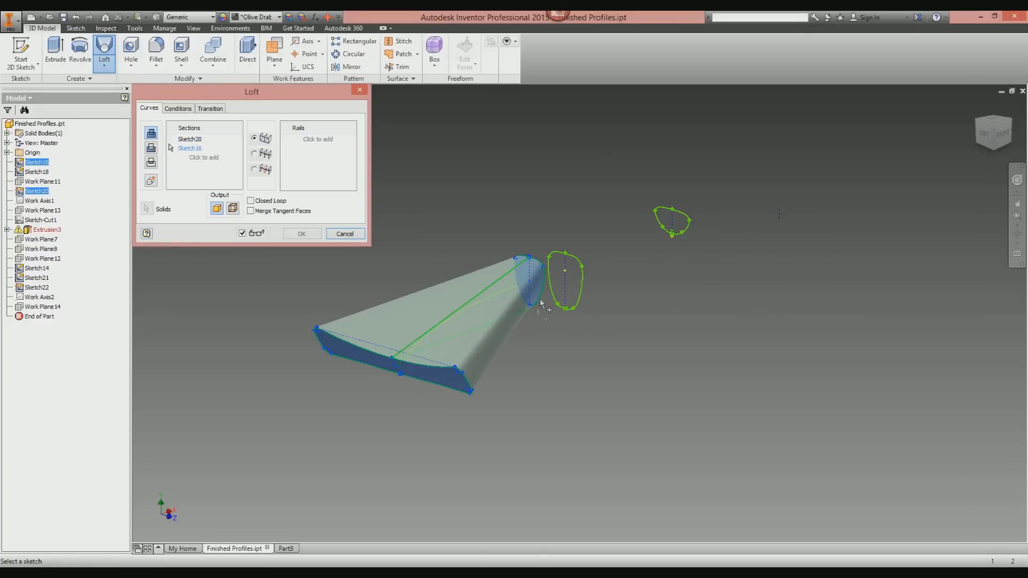
left_click(254, 154)
left_click(487, 301)
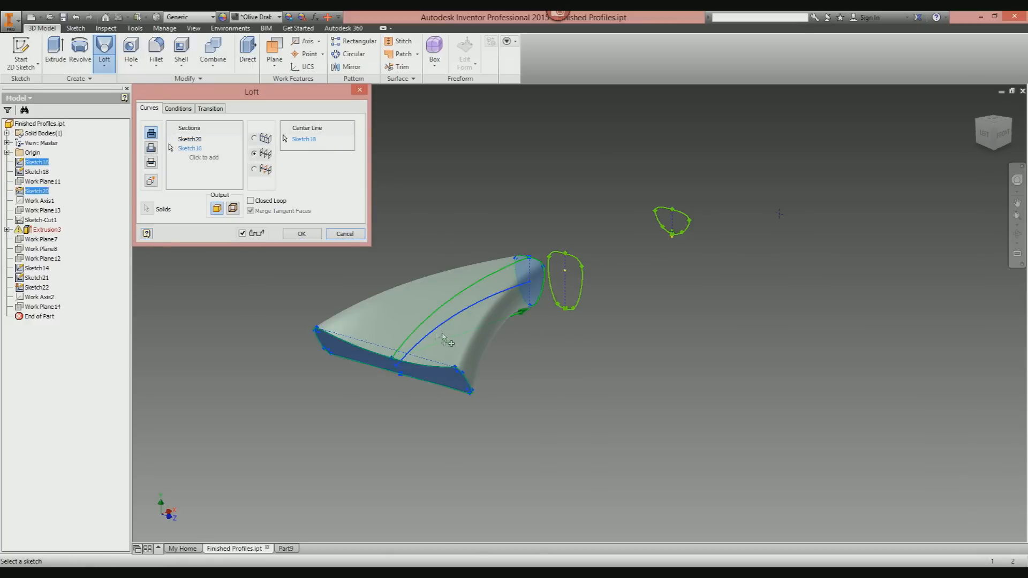
left_click(303, 235)
middle_click_drag(449, 269, 394, 279, "shift")
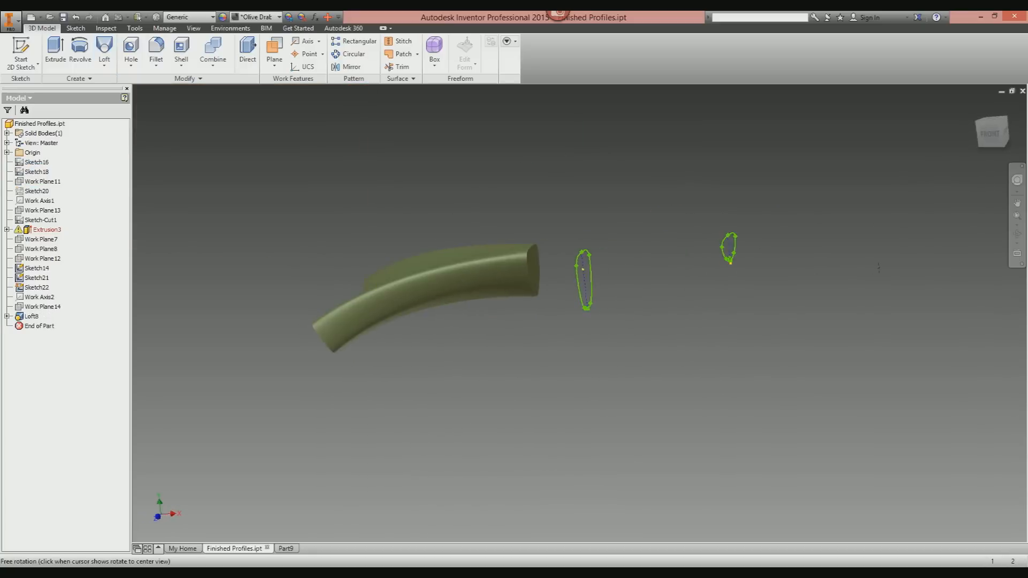
- Loft the narrow end face of the solid through the two remaining profiles to the far sketch point
key("shift+l")
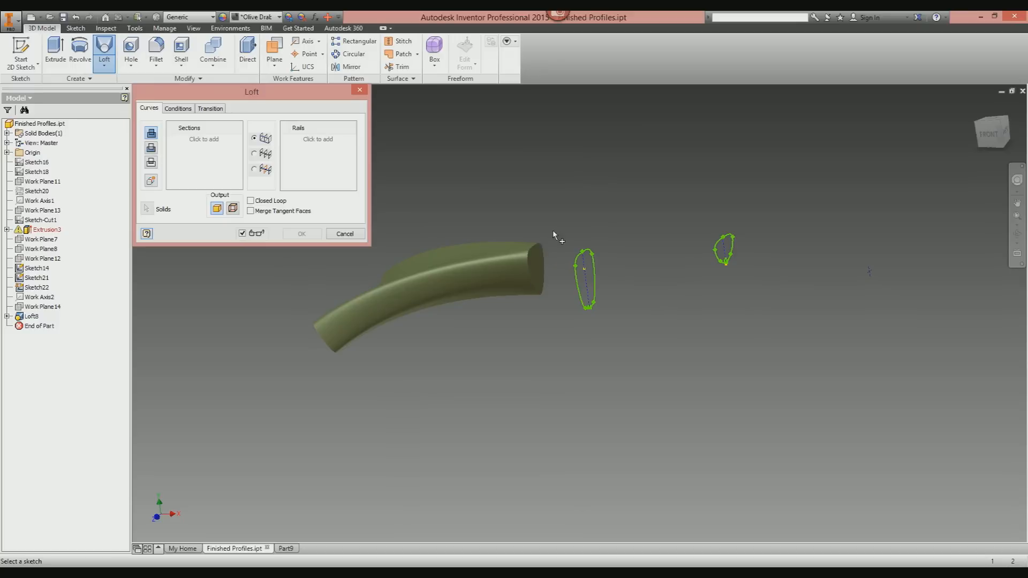
left_click(537, 265)
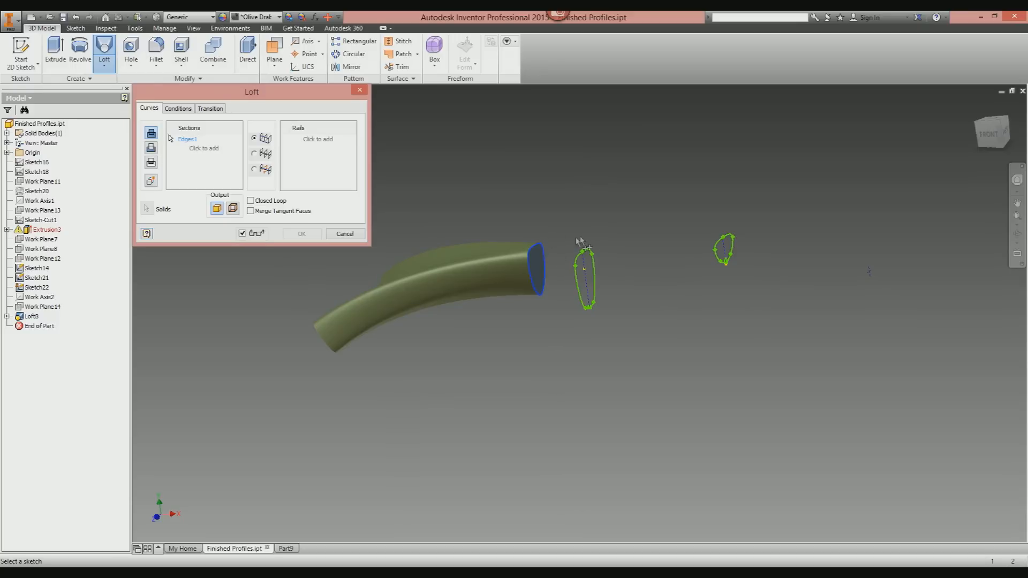
left_click(588, 254)
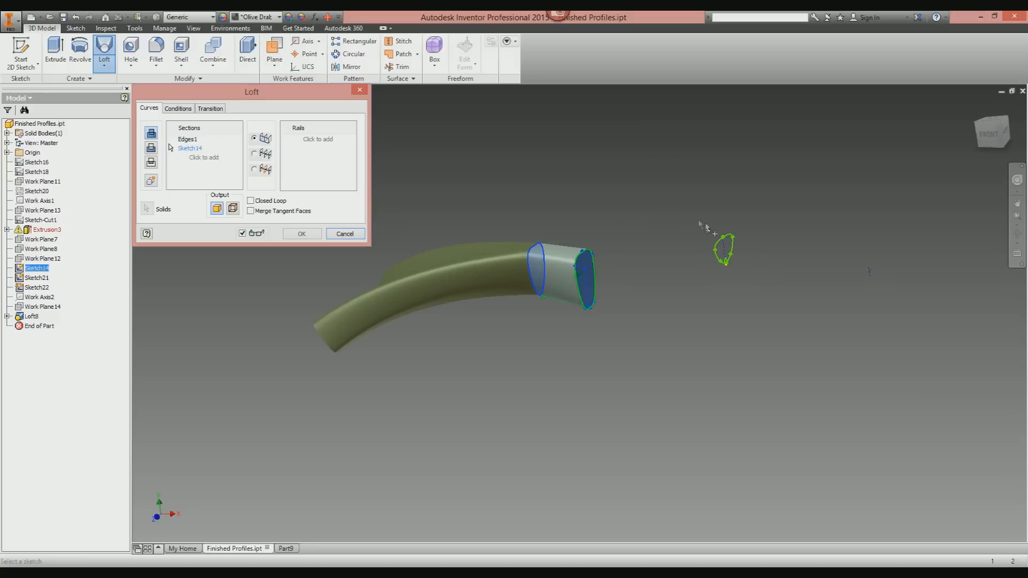
left_click(731, 237)
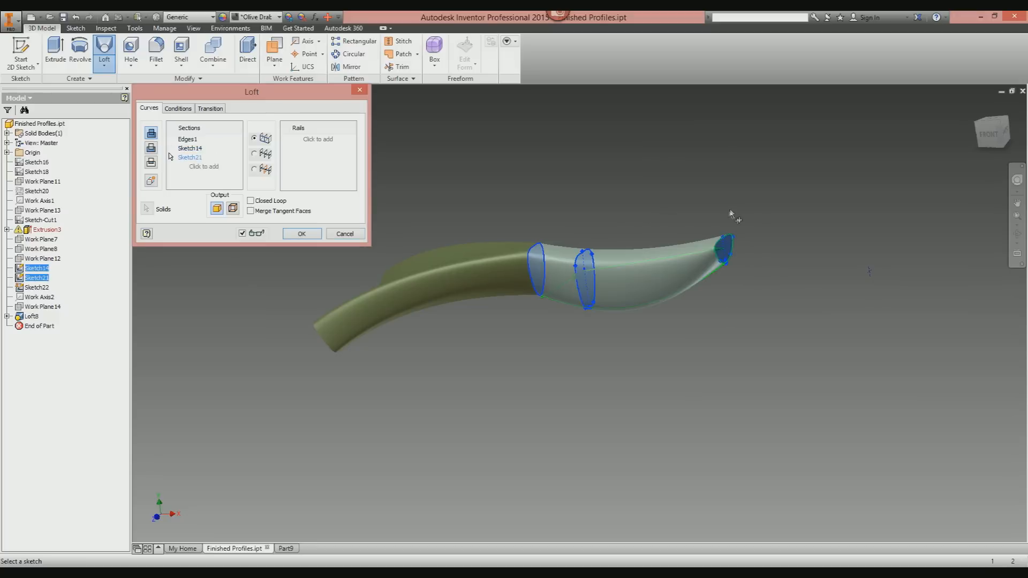
left_click(868, 270)
left_click(297, 233)
- Add a Zebra analysis with default settings and inspect the stripes at the joint between the two lofts
middle_click_drag(385, 300, 597, 304, "shift")
middle_click_drag(608, 367, 591, 375, "shift")
middle_click_drag(767, 260, 646, 271)
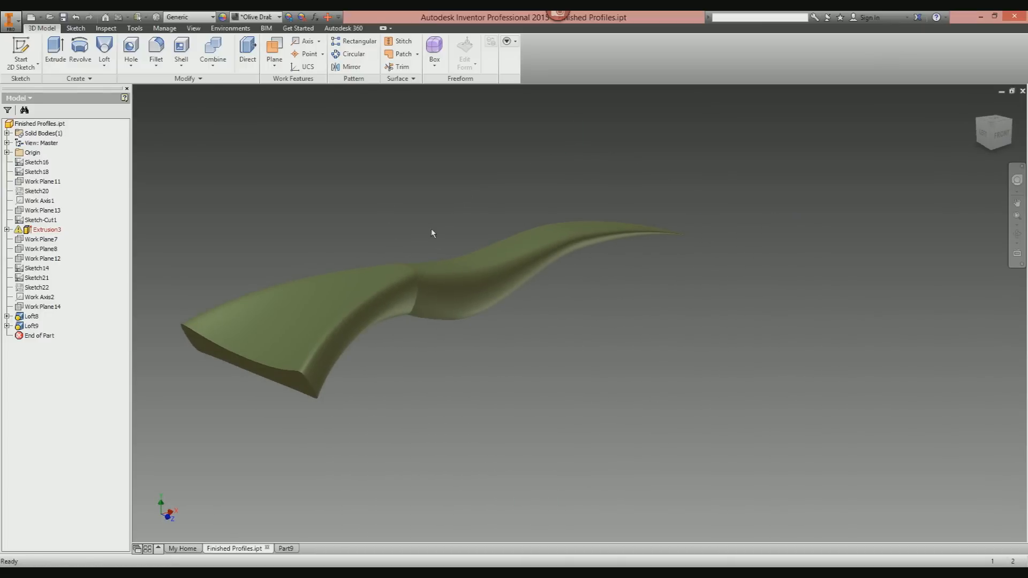
middle_click_drag(479, 282, 442, 287, "shift")
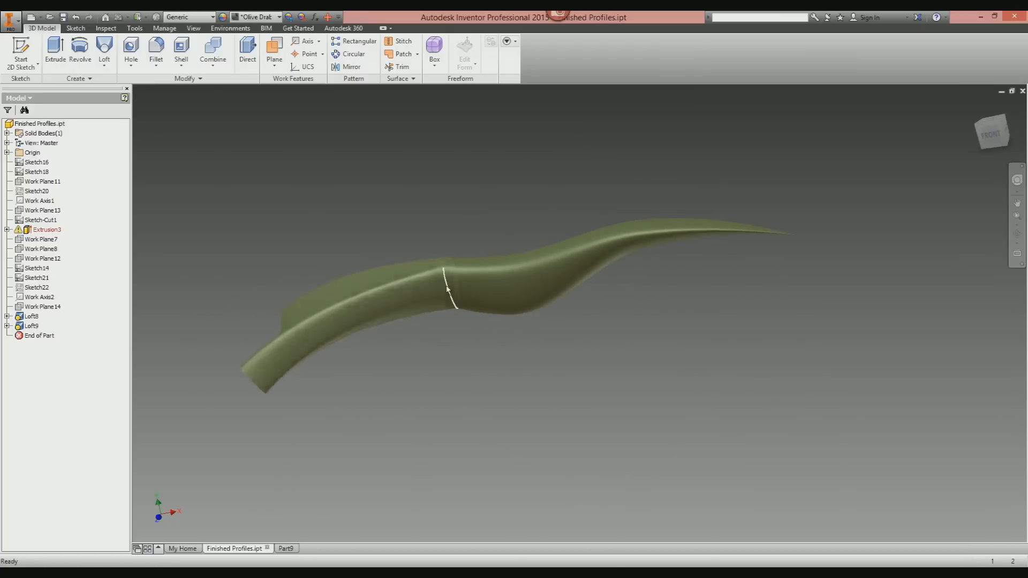
scroll(433, 262, "down", 5)
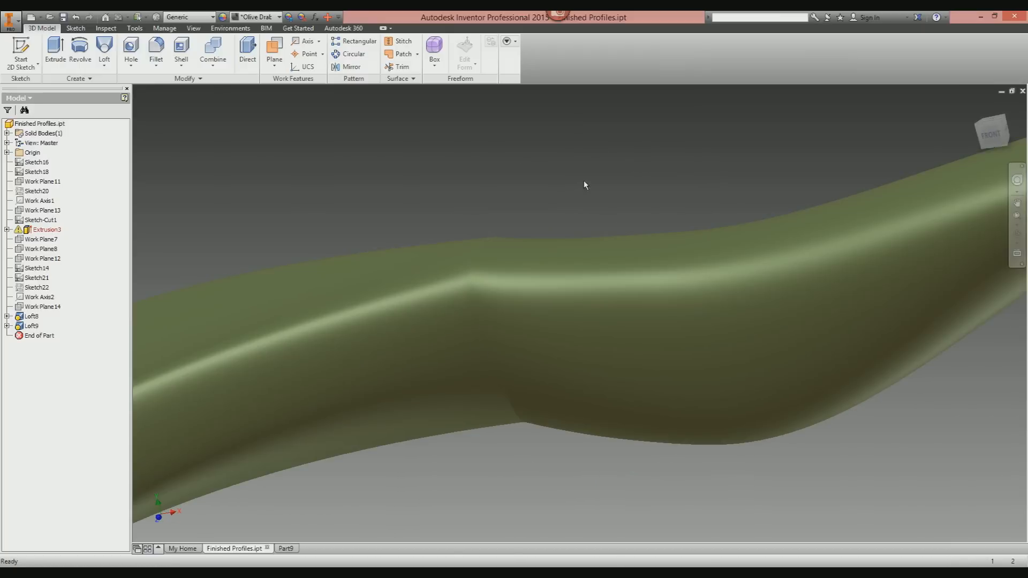
middle_click_drag(572, 195, 585, 268, "shift")
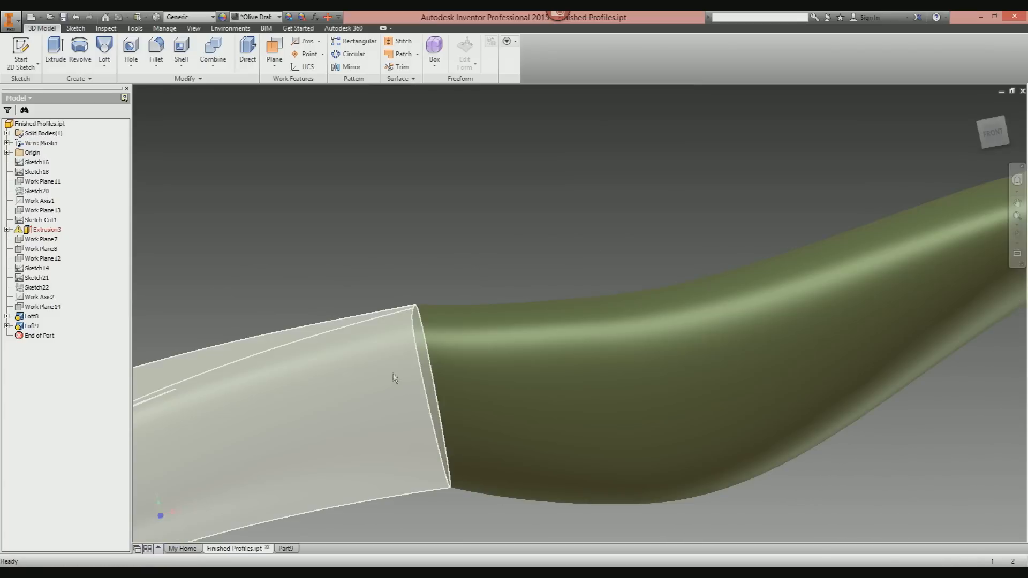
left_click(106, 28)
left_click(133, 51)
left_click(256, 313)
middle_click_drag(549, 349, 498, 411, "shift")
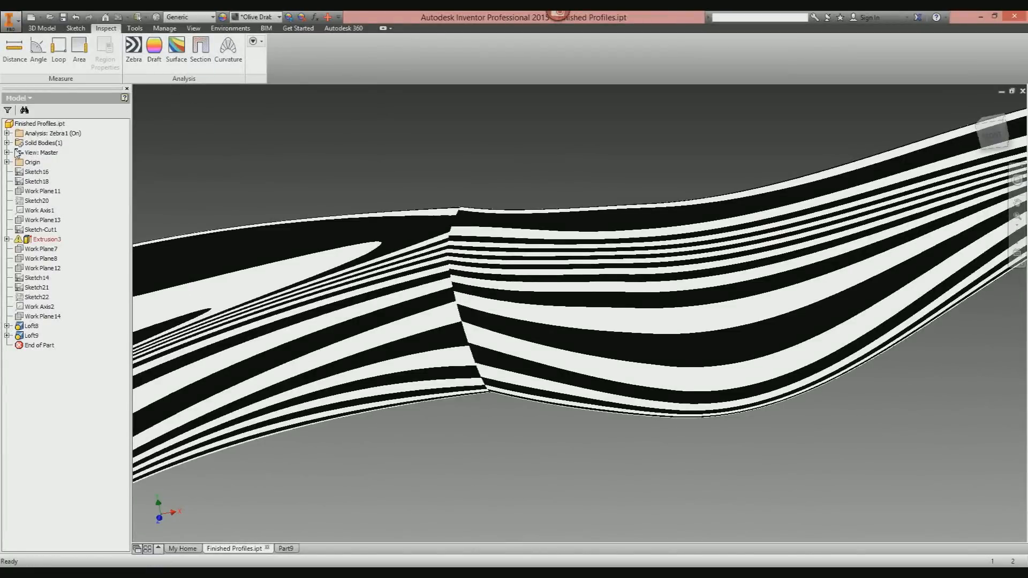
- Delete the Zebra analysis from the part
left_click(7, 132)
right_click(59, 144)
left_click(101, 159)
- Edit the second loft, Loft9, and give its starting edge section (Edges1) a Smooth (G2) condition
middle_click_drag(440, 180, 521, 239, "shift")
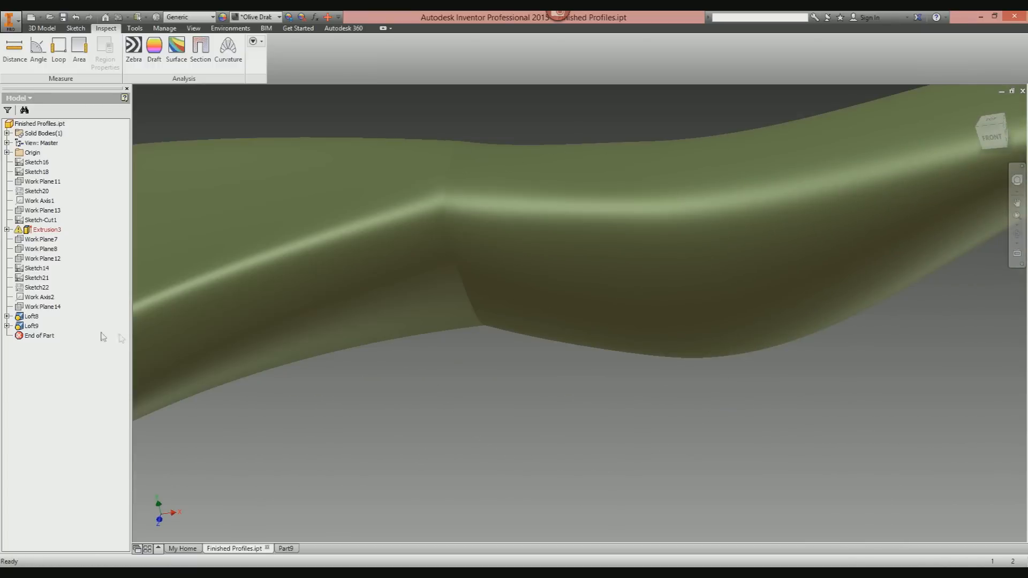
right_click(30, 326)
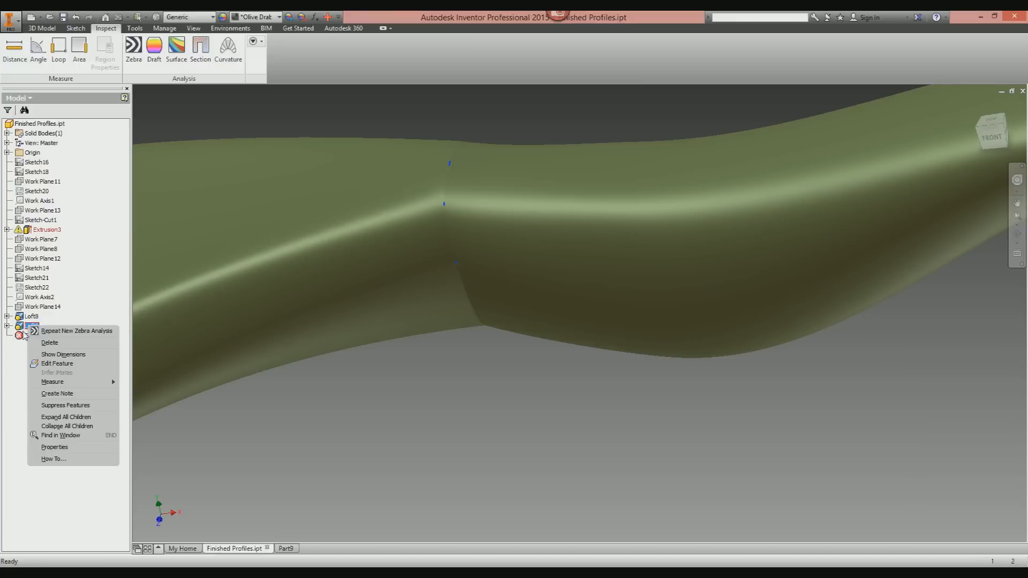
left_click(64, 364)
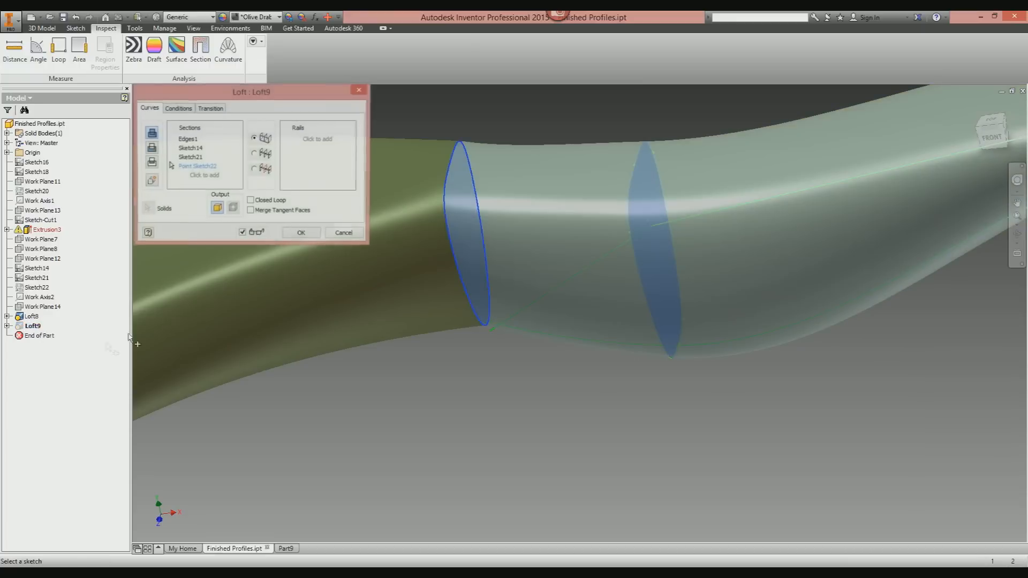
left_click(178, 109)
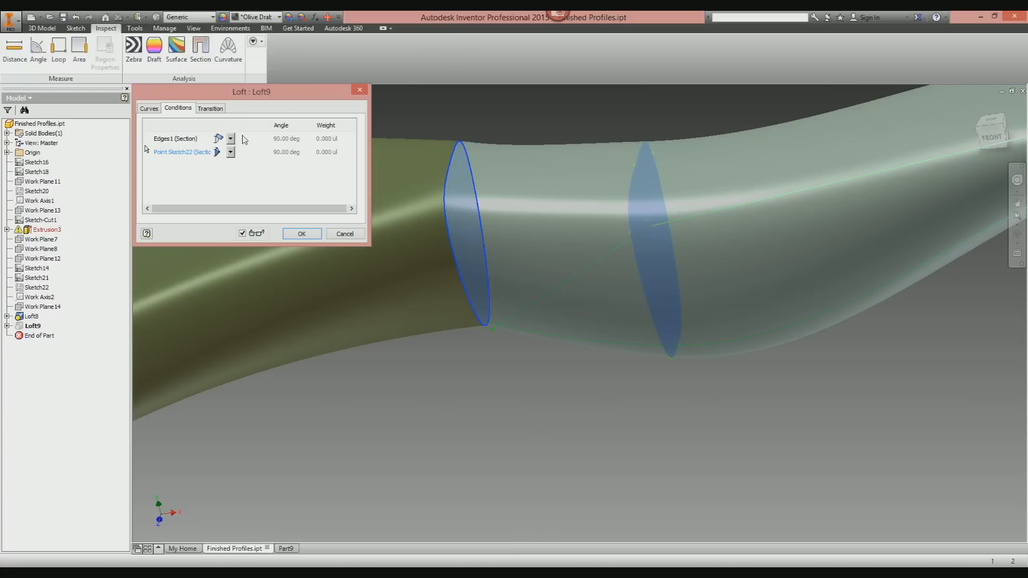
left_click(183, 145)
left_click(236, 140)
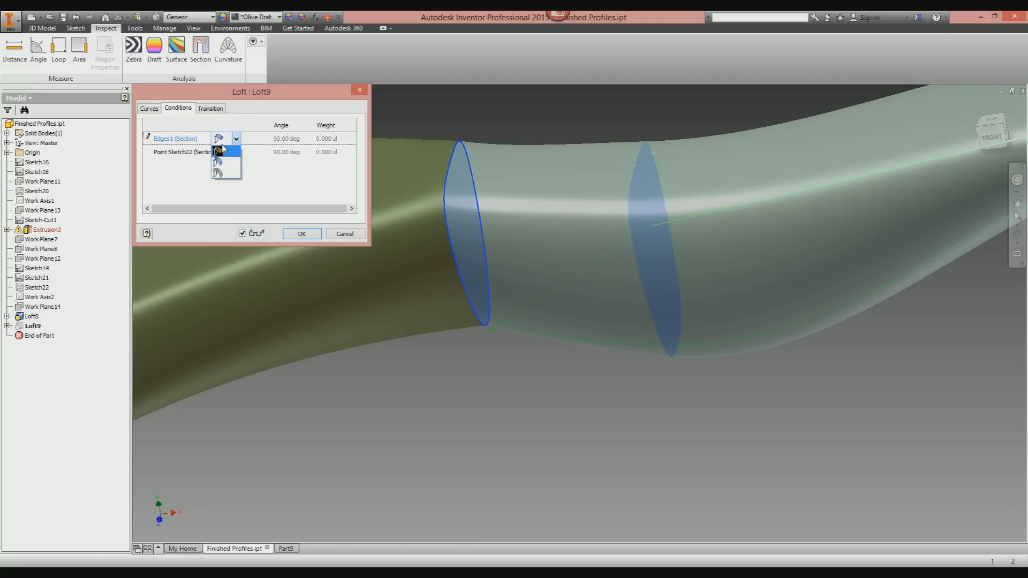
left_click(226, 174)
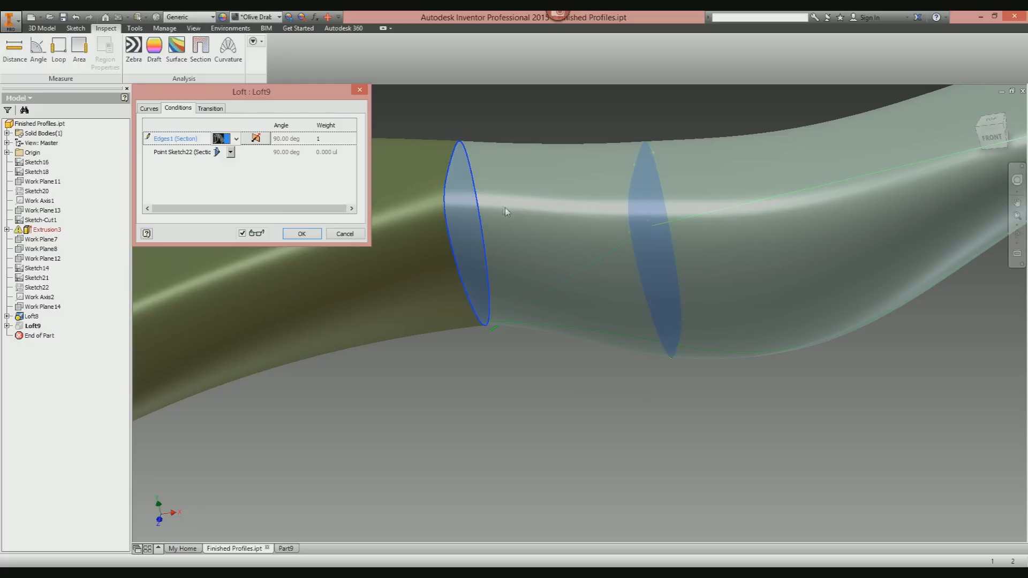
left_click(313, 233)
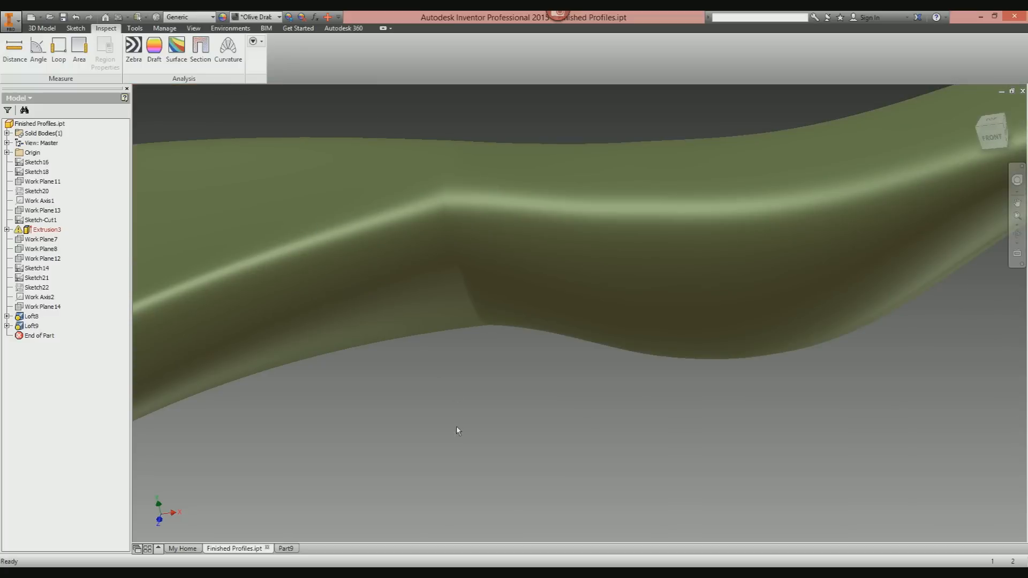
- Apply a new default Zebra analysis and examine stripe continuity across the smoothed joint
middle_click_drag(458, 375, 431, 366, "shift")
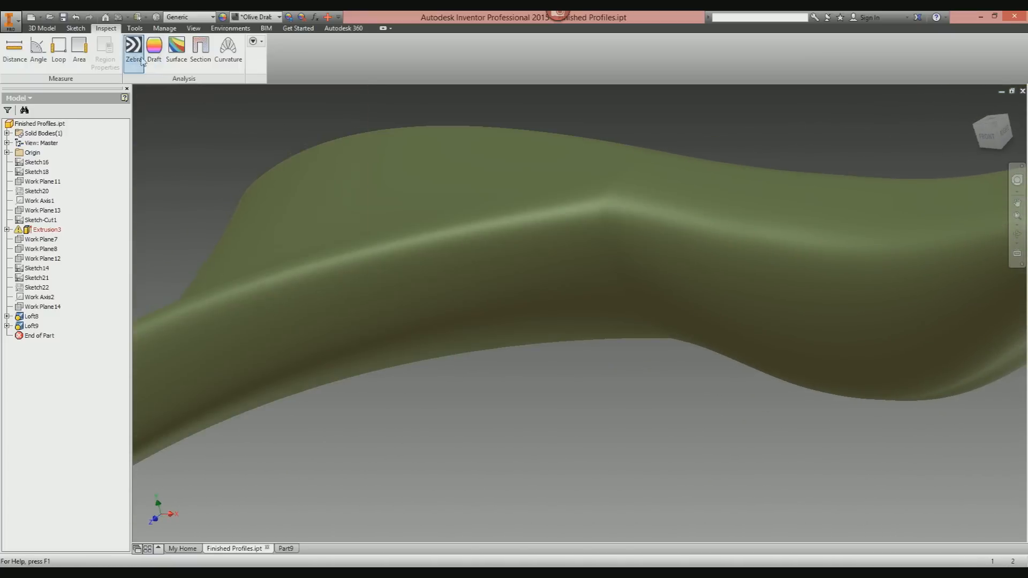
left_click(134, 53)
left_click(258, 317)
middle_click_drag(456, 343, 547, 343, "shift")
middle_click_drag(669, 261, 618, 281, "shift")
middle_click_drag(528, 322, 563, 327, "shift")
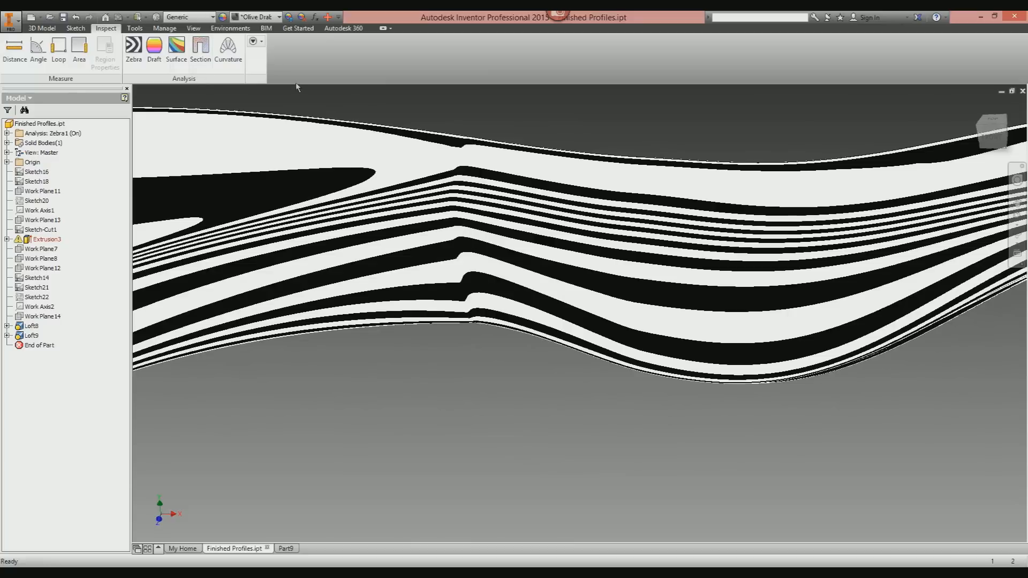
- Remove the new Zebra analysis to restore the part's normal shading
left_click(8, 143)
left_click(7, 133)
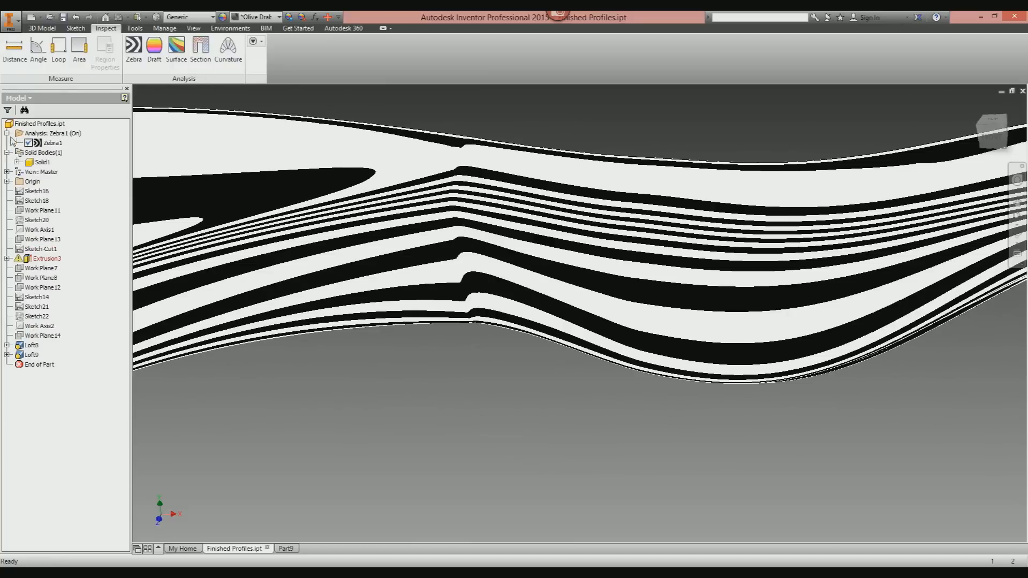
right_click(52, 145)
left_click(79, 162)
- Edit Loft9 again and set its end point section, Point Sketch22, to the Tangent condition
middle_click_drag(536, 246, 313, 324)
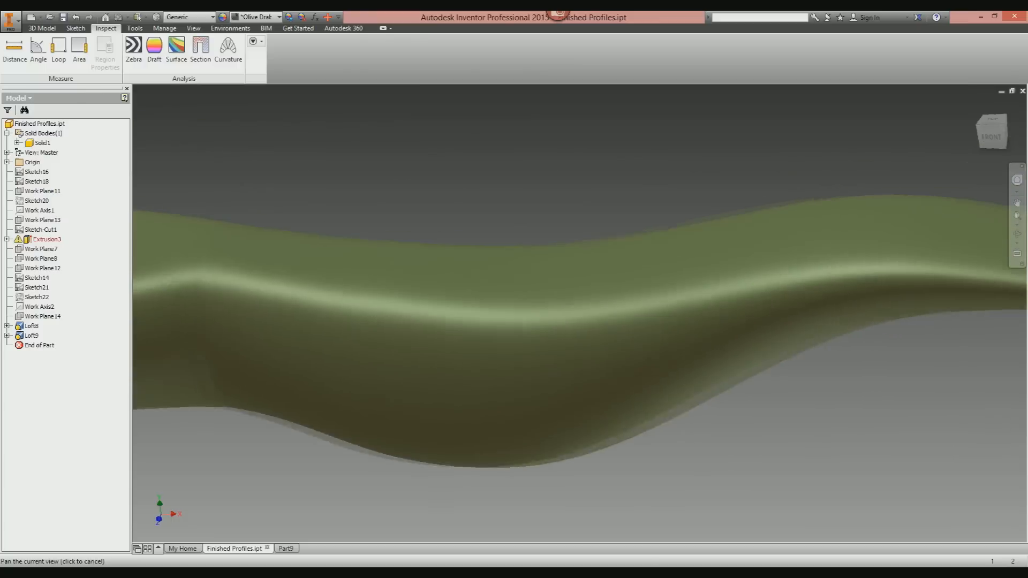
scroll(381, 329, "down", 4)
mouse_move(726, 338)
middle_mouse_down("shift")
mouse_move(662, 297)
mouse_move(600, 295)
mouse_move(690, 308)
mouse_move(565, 324)
mouse_move(602, 336)
mouse_move(707, 292)
mouse_move(664, 326)
mouse_move(713, 379)
mouse_move(593, 327)
middle_mouse_up("shift")
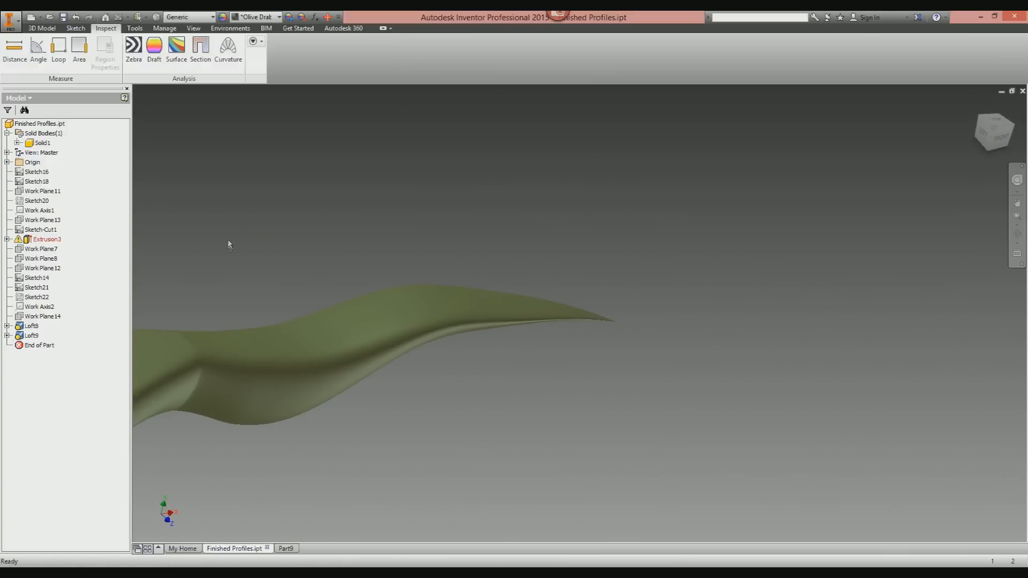
right_click(31, 335)
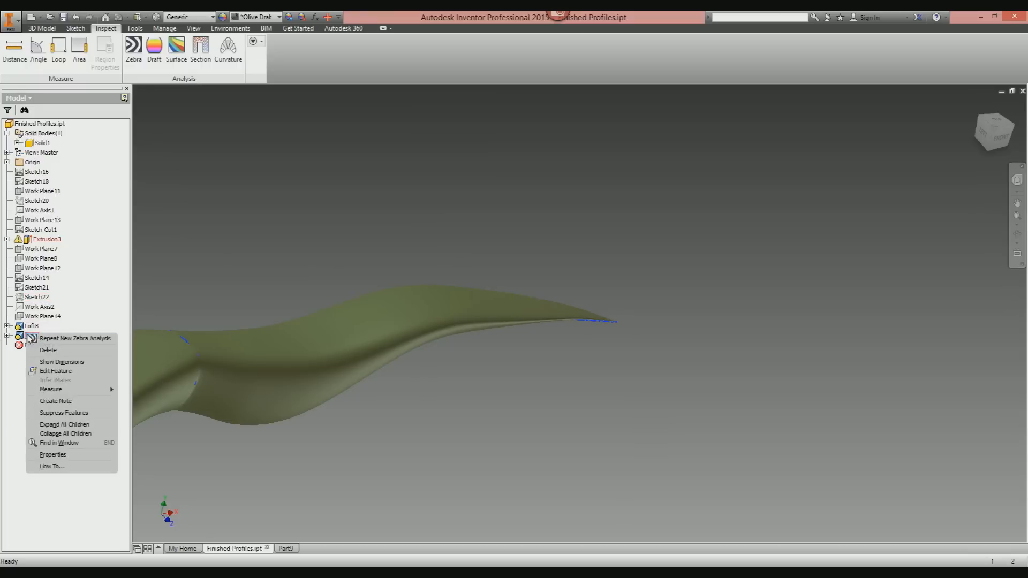
left_click(54, 371)
left_click(178, 109)
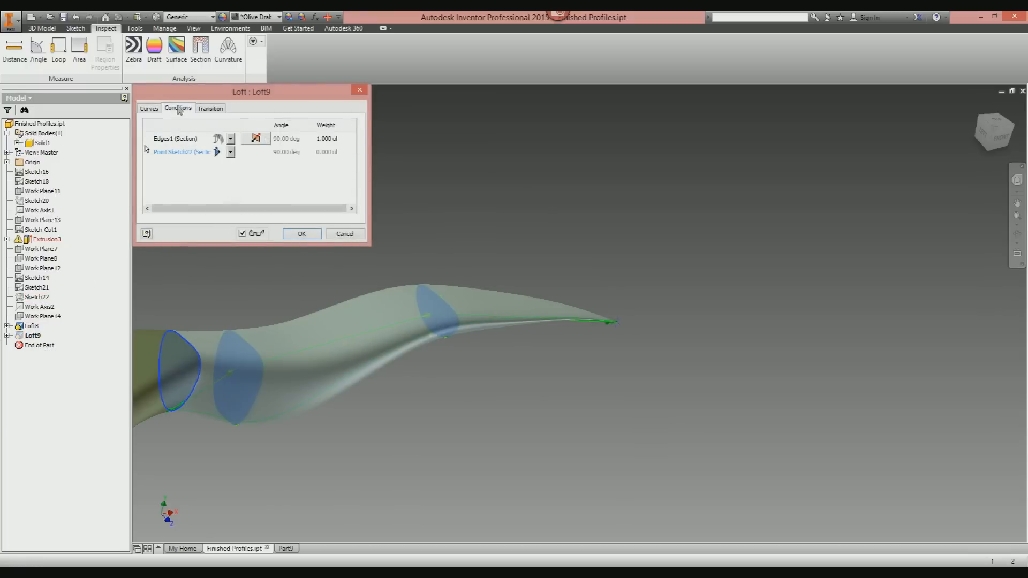
left_click(173, 153)
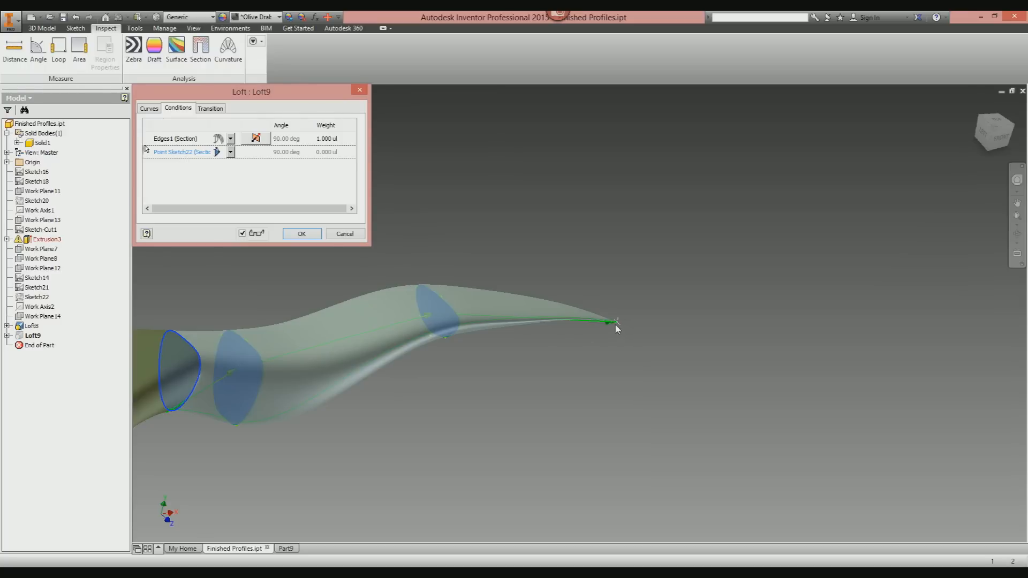
left_click(231, 154)
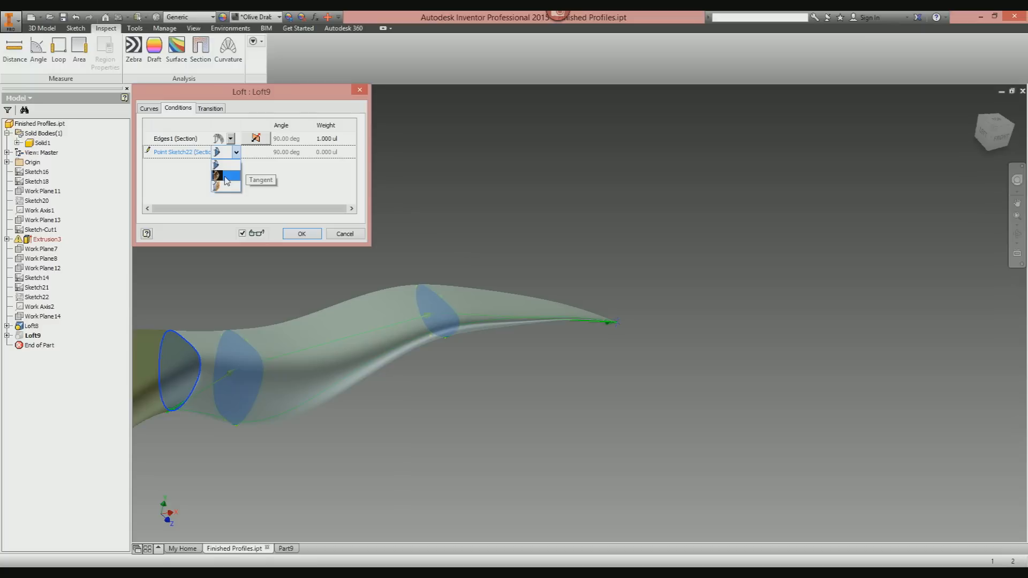
left_click(226, 177)
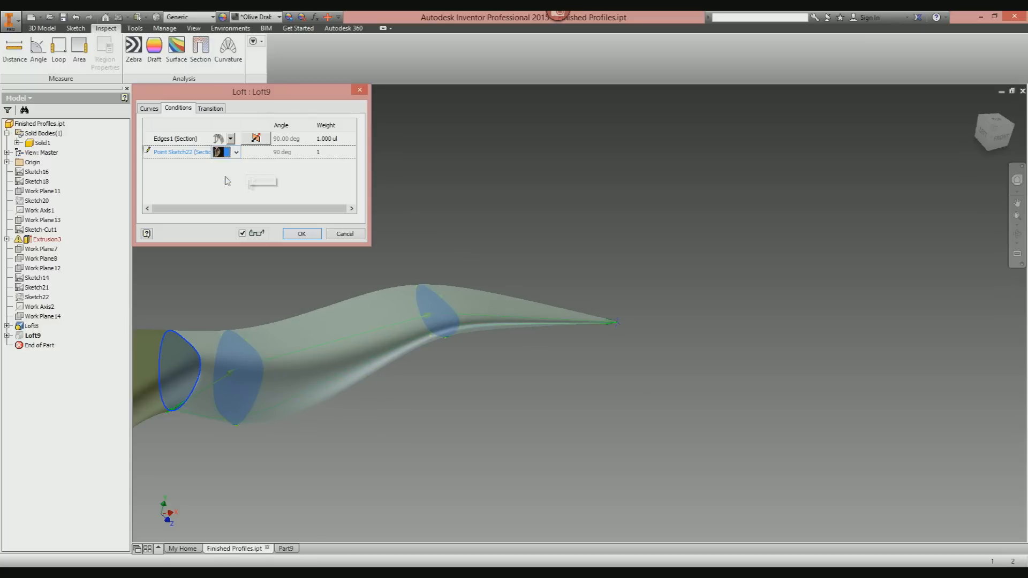
- Set the tangent weight at the loft's end point to 4 and apply the edited loft
scroll(619, 324, "down", 4)
scroll(619, 342, "down", 3)
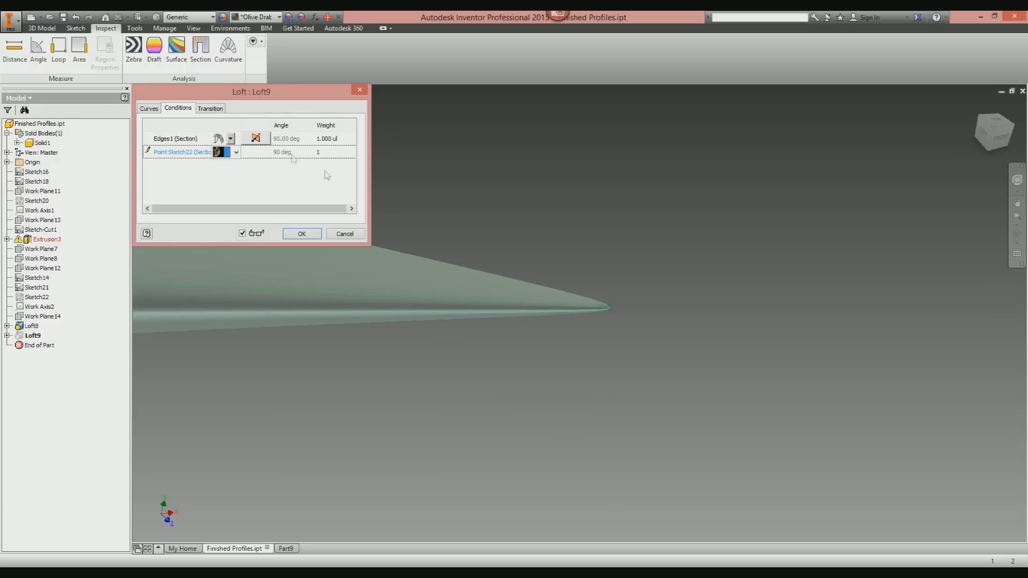
left_click(334, 155)
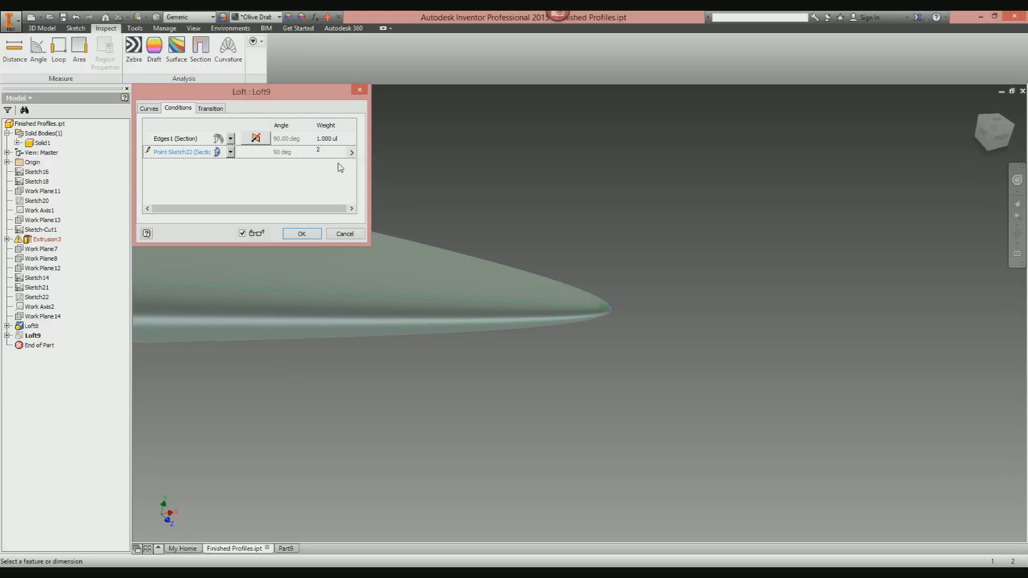
type("4")
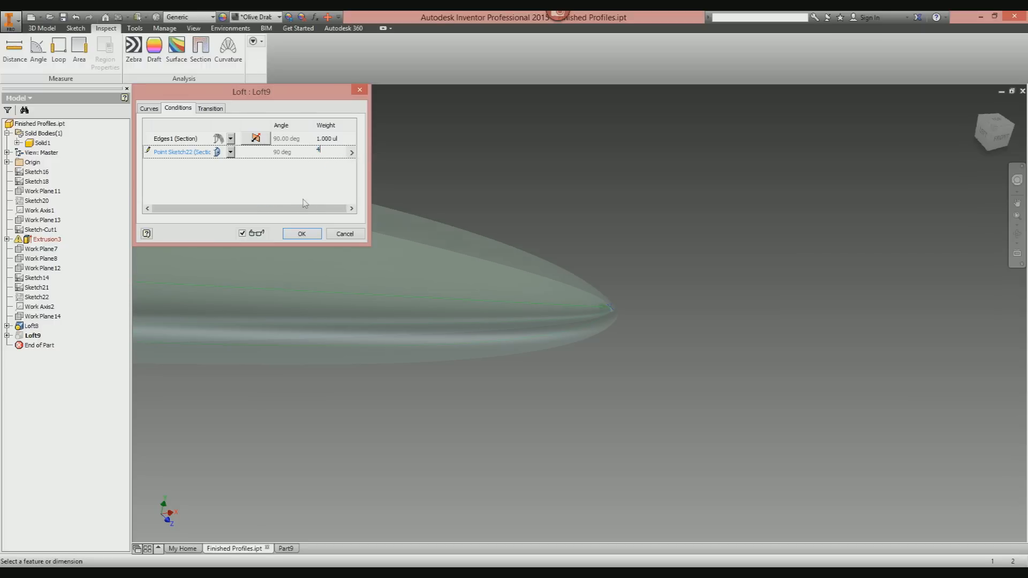
left_click(299, 236)
- Examine the finished body's rounded tip, loft joint and wide end from several angles
middle_click_drag(663, 248, 209, 289, "shift")
middle_click_drag(615, 321, 632, 338, "shift")
middle_click_drag(456, 327, 443, 380, "shift")
scroll(575, 205, "up", 3)
middle_click_drag(575, 204, 583, 252)
middle_click_drag(439, 91, 568, 356)
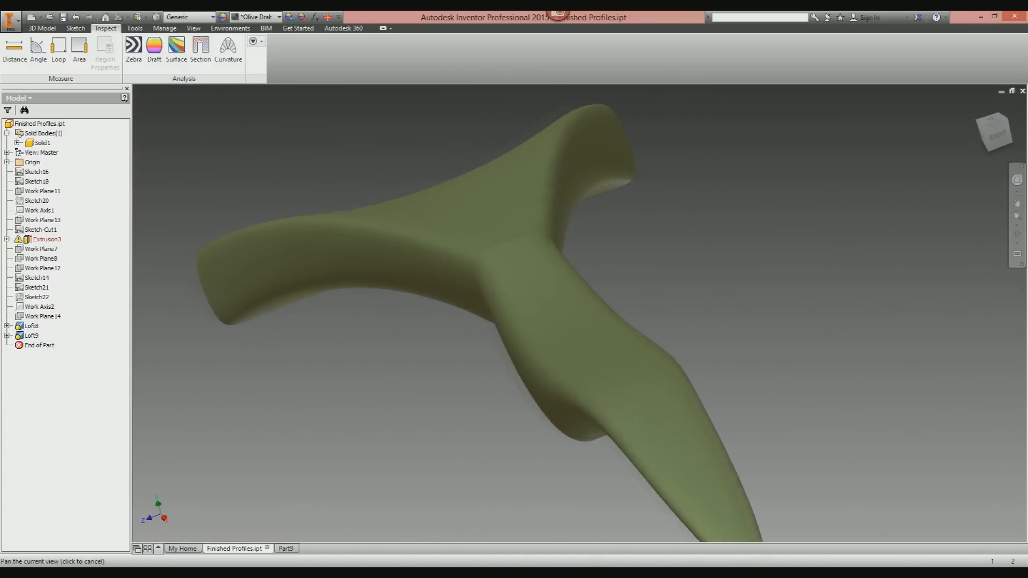
scroll(567, 354, "up", 3)
middle_click(517, 300, "shift")
middle_click_drag(516, 301, 584, 289, "shift")
middle_click_drag(632, 314, 718, 329, "shift")
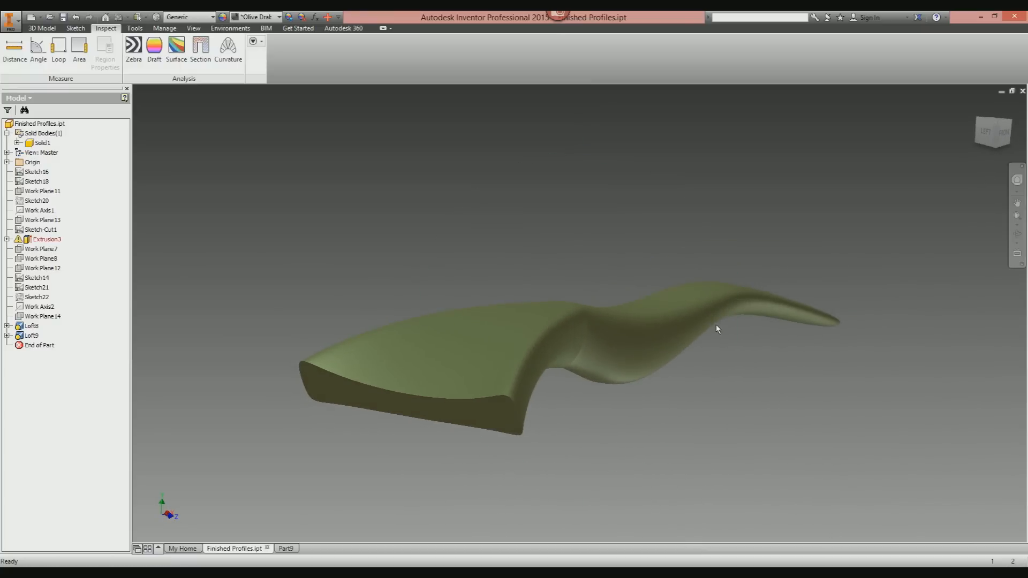